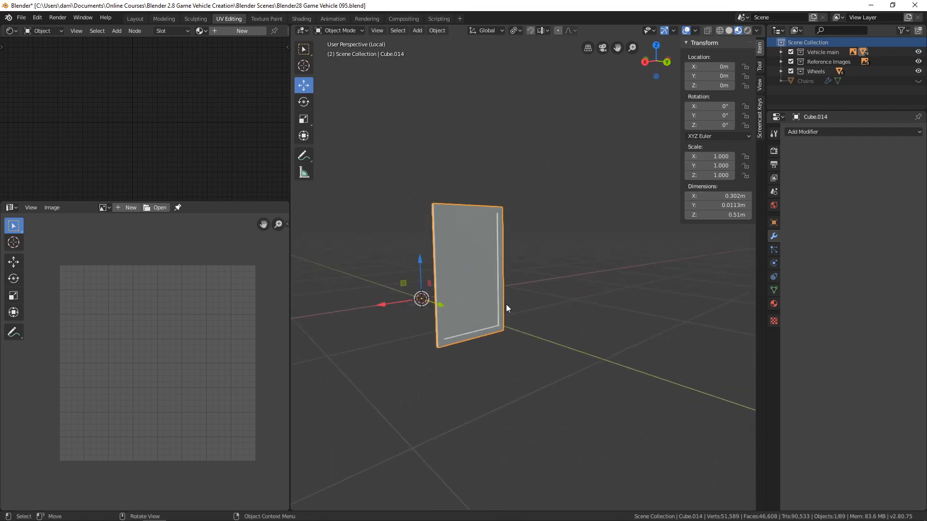
# Open the rectangular mud flap's mesh for editing in edge selection mode
pyautogui.scroll(5, 507, 308)
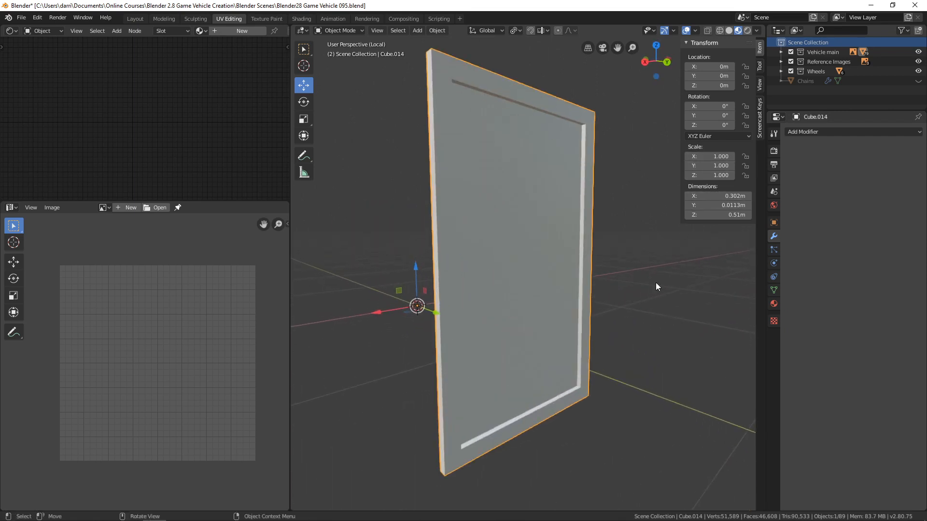
pyautogui.press('Tab')
pyautogui.moveTo(550, 311); pyautogui.dragTo(543, 270, button='middle')
pyautogui.press('2')
# Try to mark the four outer edges of the mud flap's flat back face as a seam
pyautogui.click(561, 279)
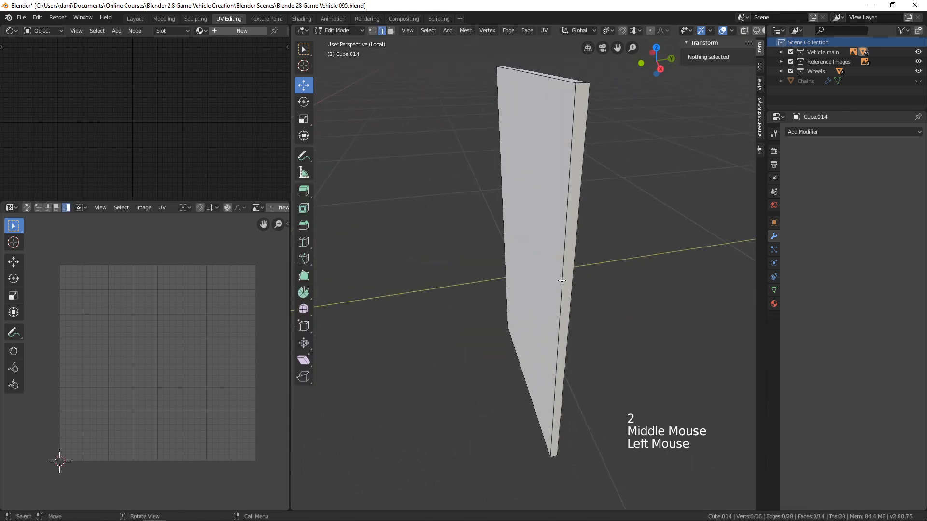
pyautogui.keyDown('shift'); pyautogui.click(498, 138); pyautogui.keyUp('shift')
pyautogui.keyDown('shift'); pyautogui.click(536, 75); pyautogui.keyUp('shift')
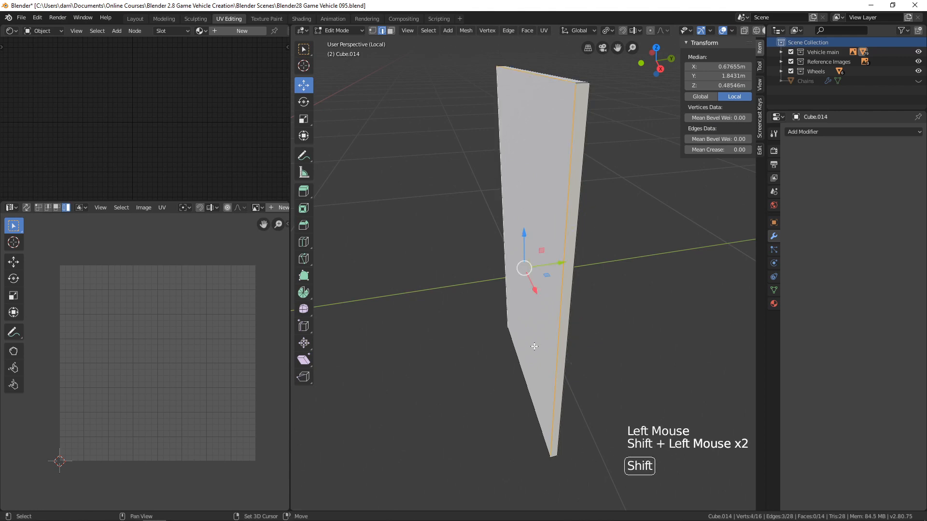
pyautogui.keyDown('shift'); pyautogui.click(519, 361); pyautogui.keyUp('shift')
pyautogui.hotkey('ctrl', 'e')
pyautogui.click(519, 354)
# Mark the four short corner edges across the mud flap's thickness as seams
pyautogui.moveTo(579, 311); pyautogui.dragTo(384, 385, button='middle')
pyautogui.click(494, 179)
pyautogui.keyDown('shift'); pyautogui.click(485, 232); pyautogui.keyUp('shift')
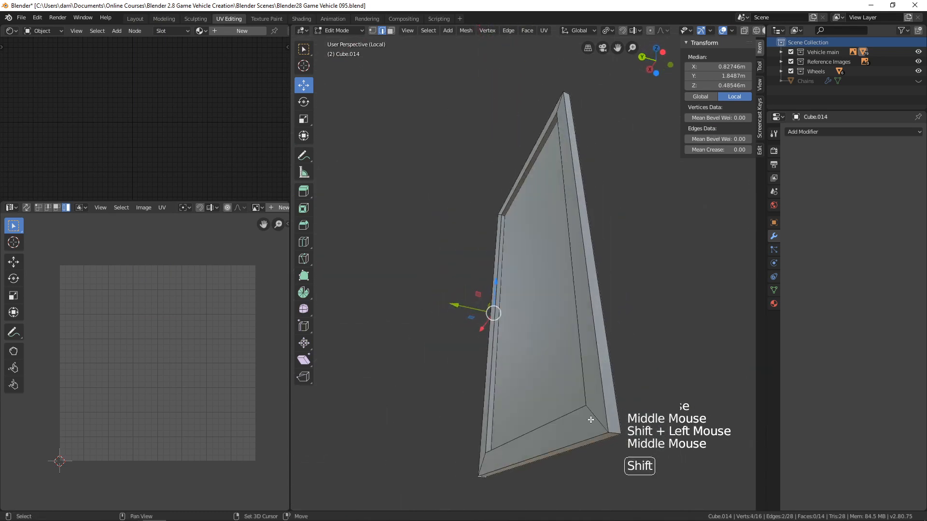
pyautogui.keyDown('shift'); pyautogui.click(610, 344); pyautogui.keyUp('shift')
pyautogui.moveTo(610, 343); pyautogui.dragTo(655, 89, button='middle')
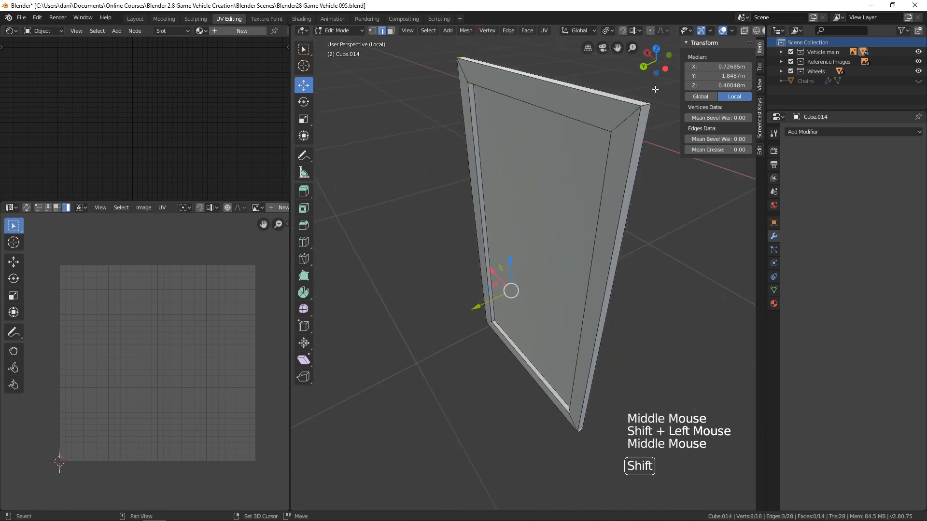
pyautogui.keyDown('shift'); pyautogui.click(646, 106); pyautogui.keyUp('shift')
pyautogui.hotkey('ctrl', 'e')
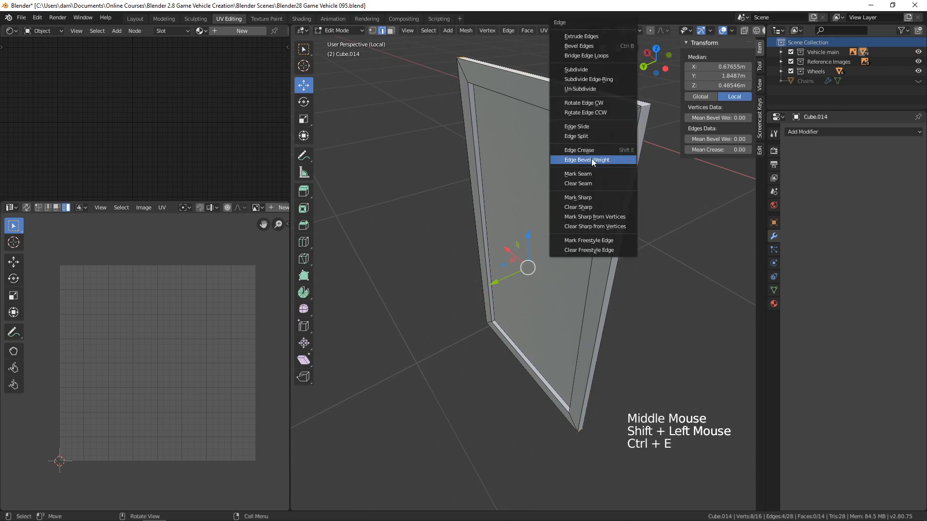
pyautogui.click(578, 174)
# Unwrap the entire mud flap mesh using only the corner seams
pyautogui.scroll(-1, 592, 175)
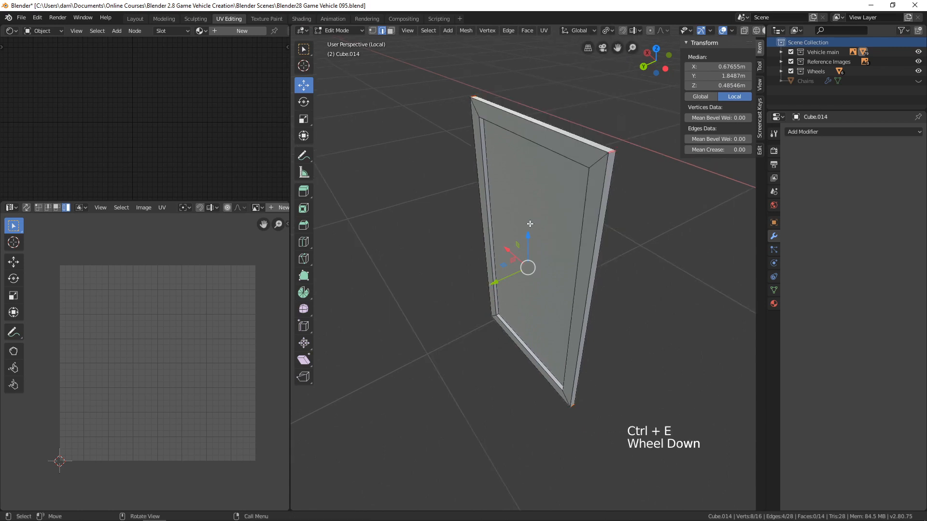
pyautogui.press('a')
pyautogui.moveTo(530, 224); pyautogui.dragTo(644, 212, button='middle')
pyautogui.press('u')
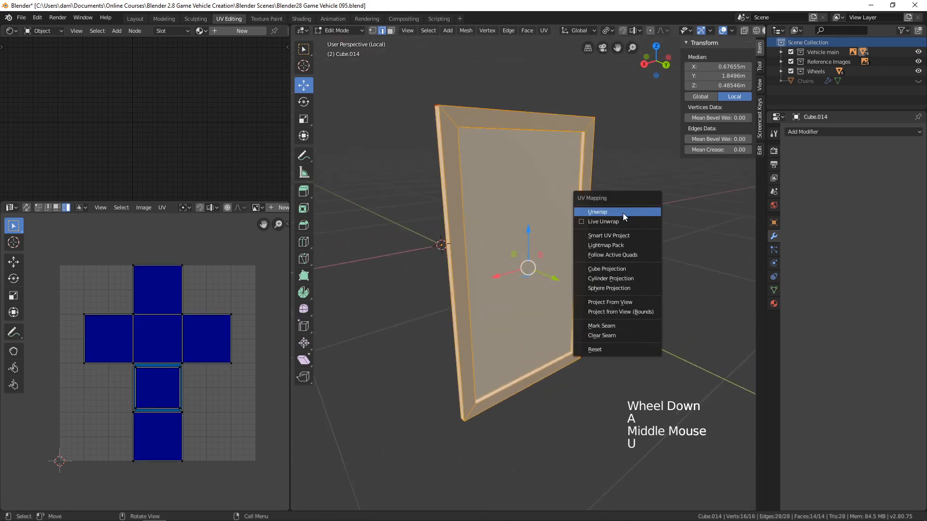
pyautogui.click(620, 211)
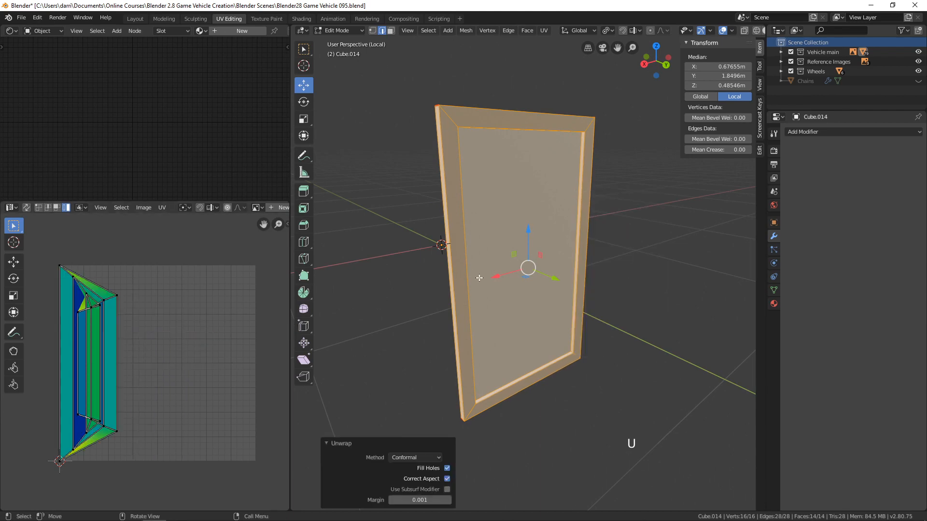
# Mark the four perimeter edges of the mud flap's flat back face as a seam and clear the selection
pyautogui.moveTo(479, 278); pyautogui.dragTo(617, 296, button='middle')
pyautogui.hotkey('alt', 'a')
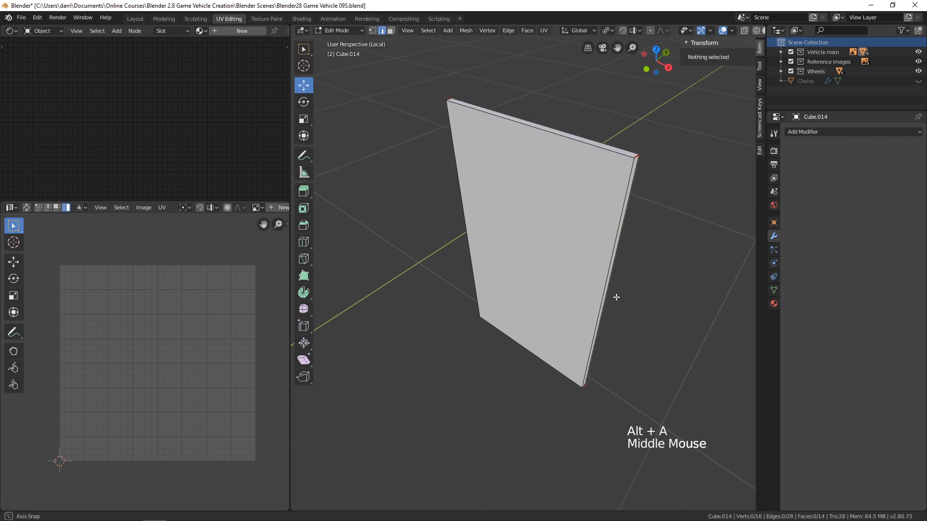
pyautogui.click(611, 256)
pyautogui.keyDown('shift'); pyautogui.click(567, 142); pyautogui.keyUp('shift')
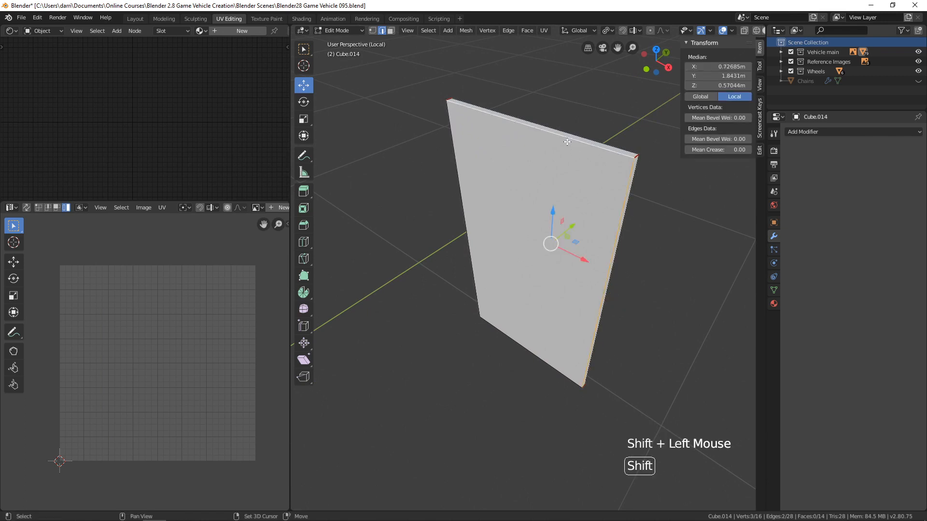
pyautogui.keyDown('shift'); pyautogui.click(473, 216); pyautogui.keyUp('shift')
pyautogui.keyDown('shift'); pyautogui.click(536, 350); pyautogui.keyUp('shift')
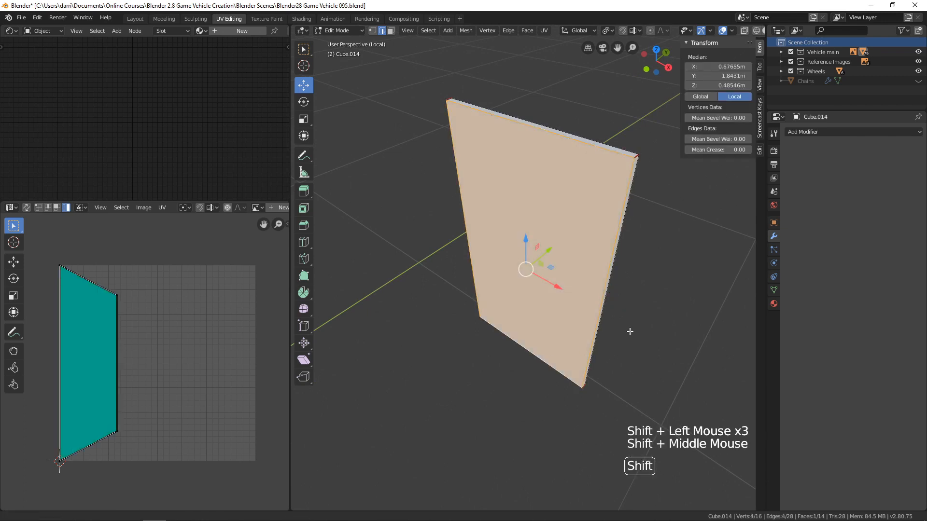
pyautogui.keyDown('shift'); pyautogui.moveTo(684, 326); pyautogui.dragTo(528, 303, button='middle'); pyautogui.keyUp('shift')
pyautogui.hotkey('ctrl', 'e')
pyautogui.click(589, 316)
pyautogui.hotkey('alt', 'a')
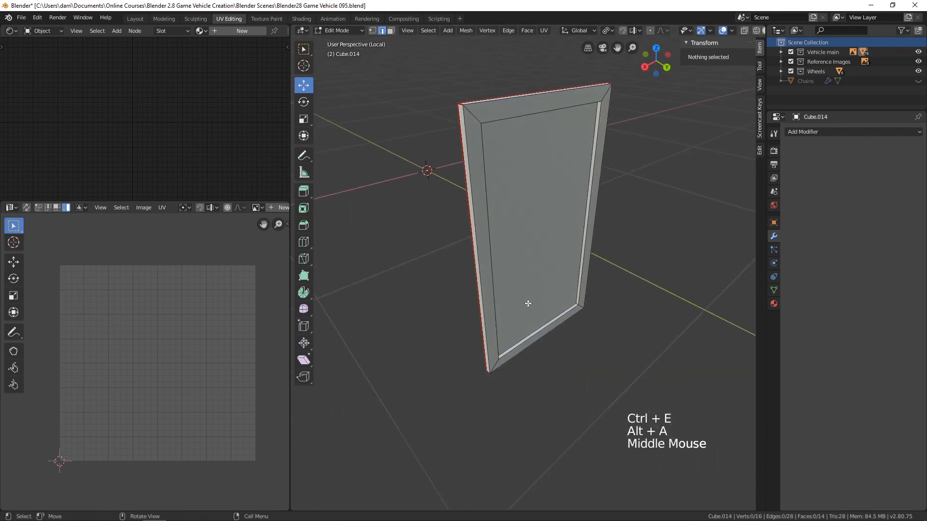
# Unwrap the whole mud flap with the completed seams and assign it the "uv test pattern" material
pyautogui.press('a')
pyautogui.press('u')
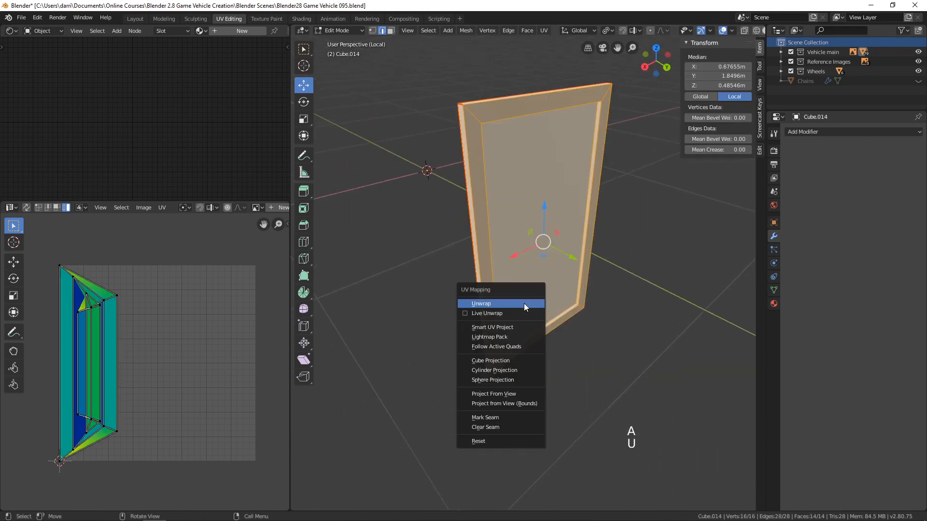
pyautogui.click(523, 303)
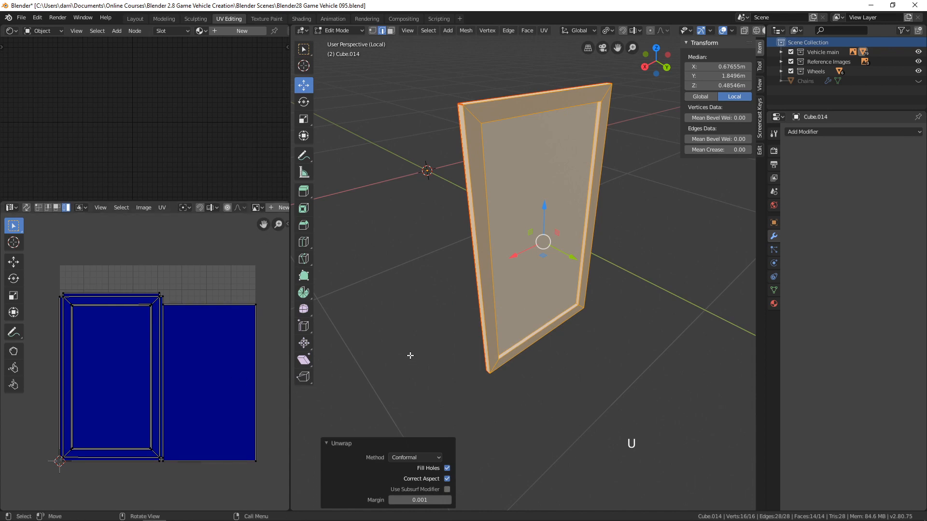
pyautogui.click(200, 31)
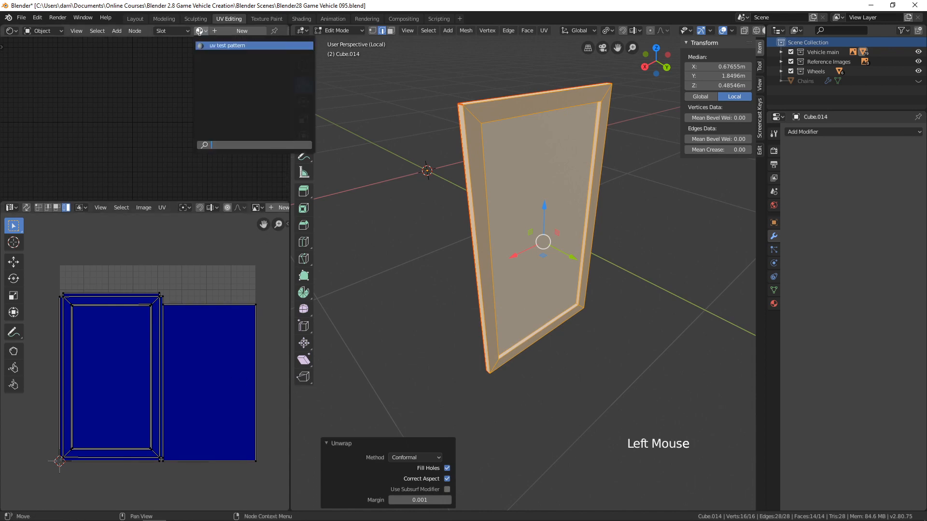
pyautogui.click(207, 45)
# Return to the full vehicle in object mode, then mirror the mud flap across X and apply the Mirror modifier
pyautogui.moveTo(482, 270); pyautogui.dragTo(816, 163, button='middle')
pyautogui.press('Tab')
pyautogui.scroll(-4, 568, 288)
pyautogui.press('KP_Divide')
pyautogui.click(832, 132)
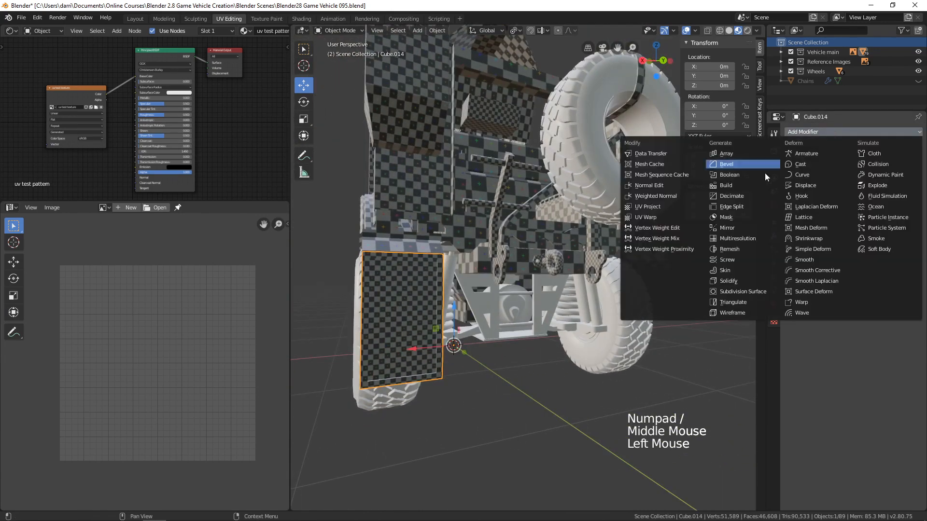
pyautogui.click(732, 228)
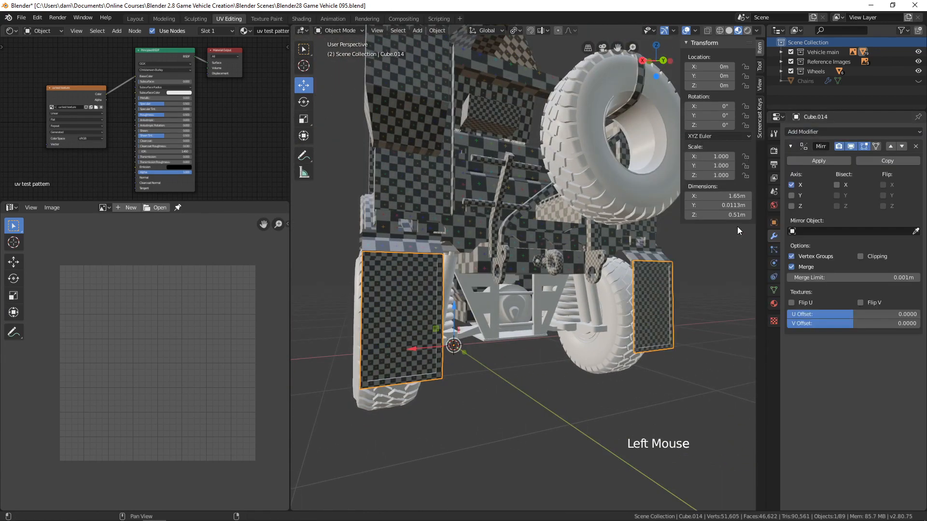
pyautogui.click(830, 164)
pyautogui.hotkey('alt', 'a')
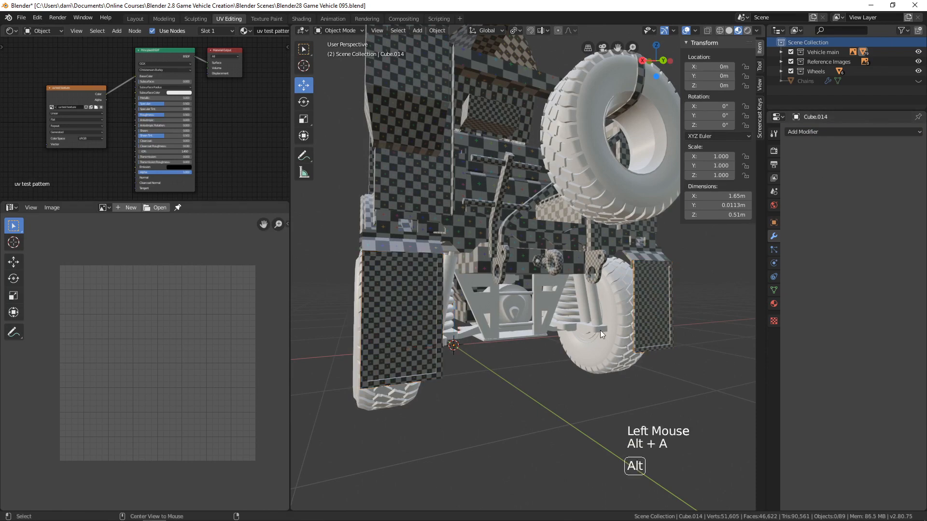
# Isolate the tapered rear bracket with two cutouts, remove its Mirror modifier and apply its scale
pyautogui.moveTo(600, 330); pyautogui.dragTo(566, 288, button='middle')
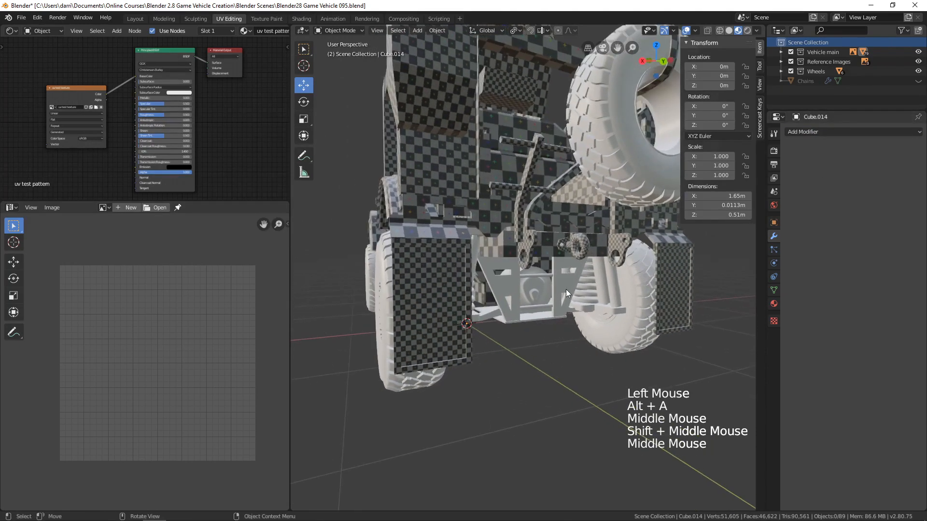
pyautogui.click(564, 286)
pyautogui.press('KP_Divide')
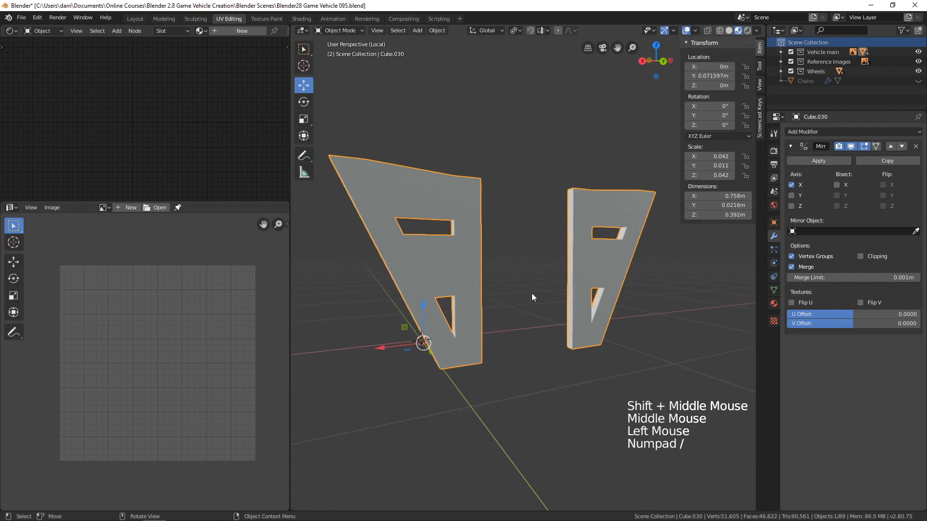
pyautogui.keyDown('shift'); pyautogui.moveTo(488, 300); pyautogui.dragTo(505, 288, button='middle'); pyautogui.keyUp('shift')
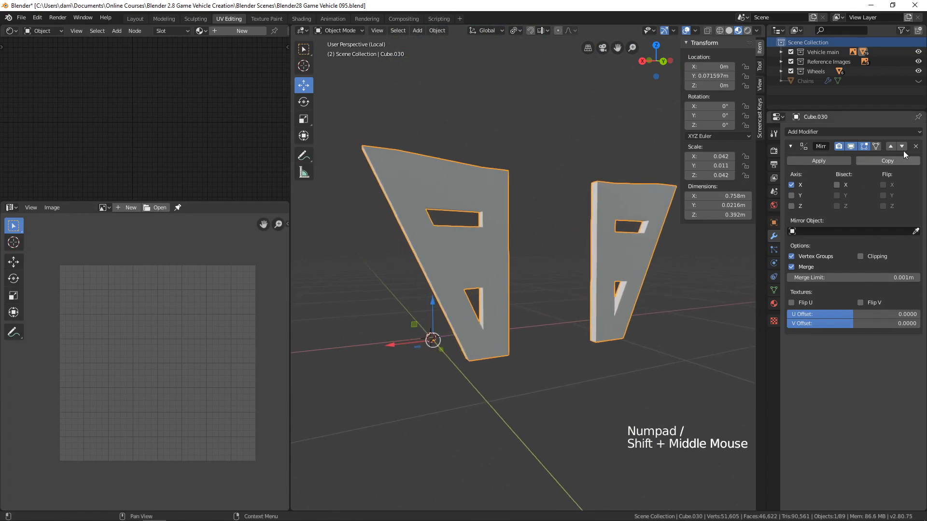
pyautogui.click(916, 147)
pyautogui.moveTo(515, 258); pyautogui.dragTo(527, 262, button='middle')
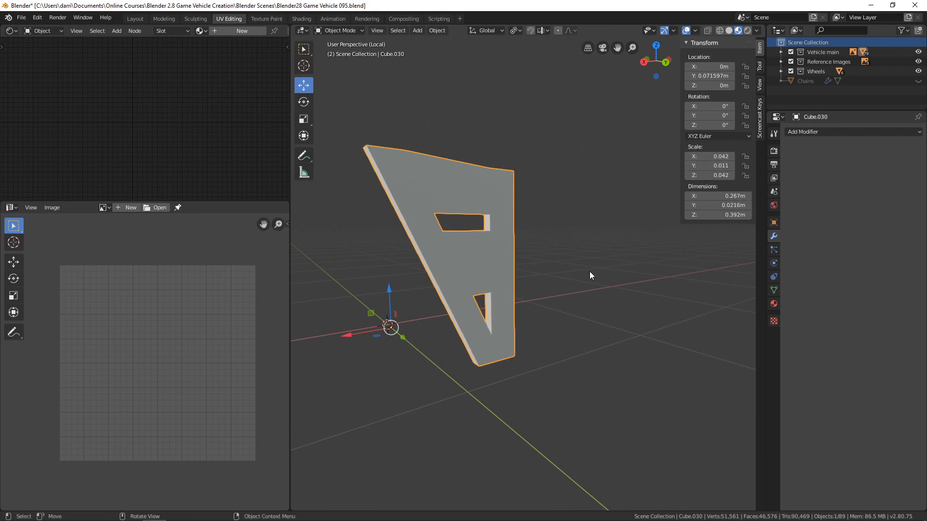
pyautogui.hotkey('ctrl', 'a')
pyautogui.click(551, 274)
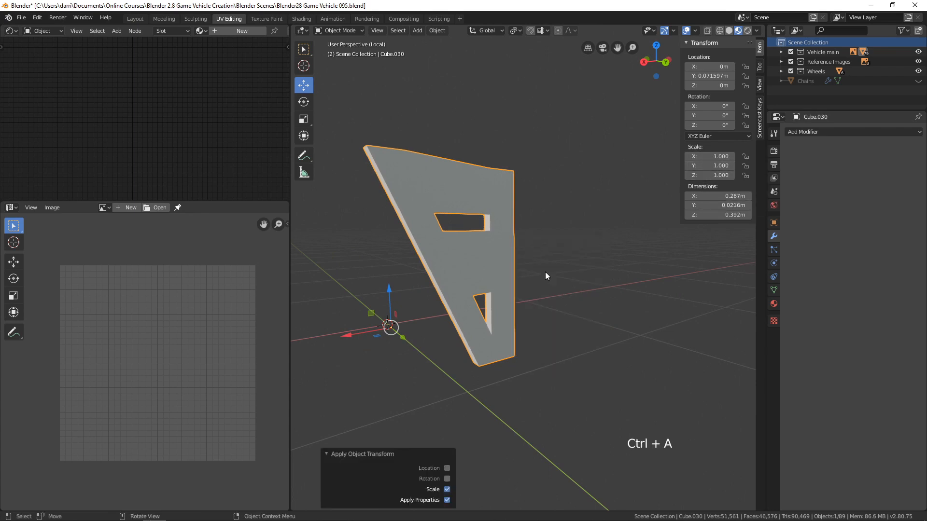
# Mark the edges around the outer perimeter of the bracket's forward face as a seam
pyautogui.moveTo(545, 271); pyautogui.dragTo(589, 269, button='middle')
pyautogui.press('Tab')
pyautogui.moveTo(616, 236)
pyautogui.mouseDown(button='middle')
pyautogui.moveTo(621, 247)
pyautogui.moveTo(611, 231)
pyautogui.mouseUp(button='middle')
pyautogui.press('2')
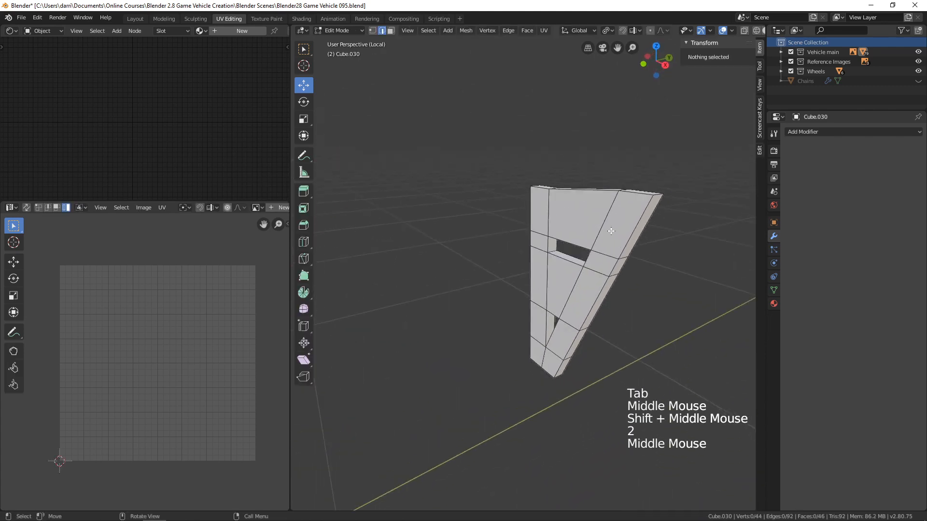
pyautogui.keyDown('alt'); pyautogui.click(584, 194); pyautogui.keyUp('alt')
pyautogui.keyDown('alt'); pyautogui.keyDown('shift'); pyautogui.click(585, 330); pyautogui.keyUp('shift'); pyautogui.keyUp('alt')
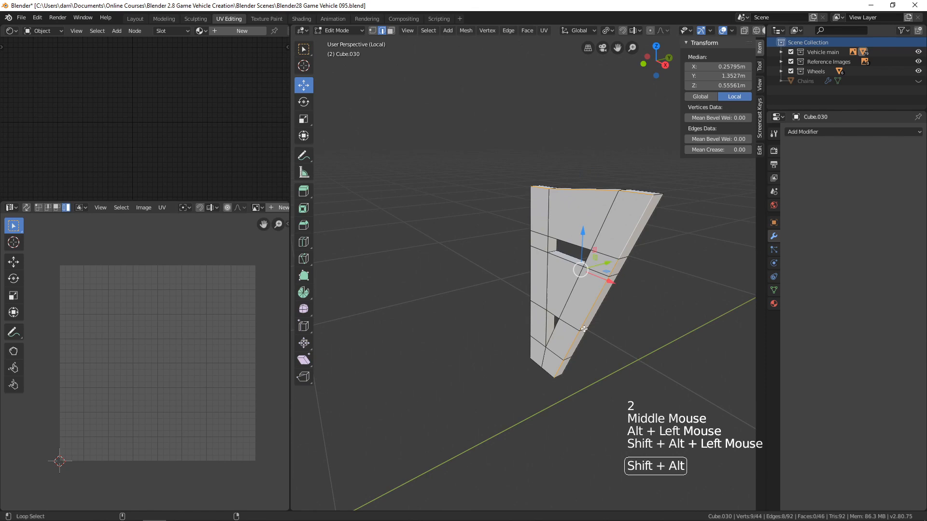
pyautogui.keyDown('alt'); pyautogui.keyDown('shift'); pyautogui.click(545, 370); pyautogui.keyUp('shift'); pyautogui.keyUp('alt')
pyautogui.keyDown('alt'); pyautogui.keyDown('shift'); pyautogui.click(536, 262); pyautogui.keyUp('shift'); pyautogui.keyUp('alt')
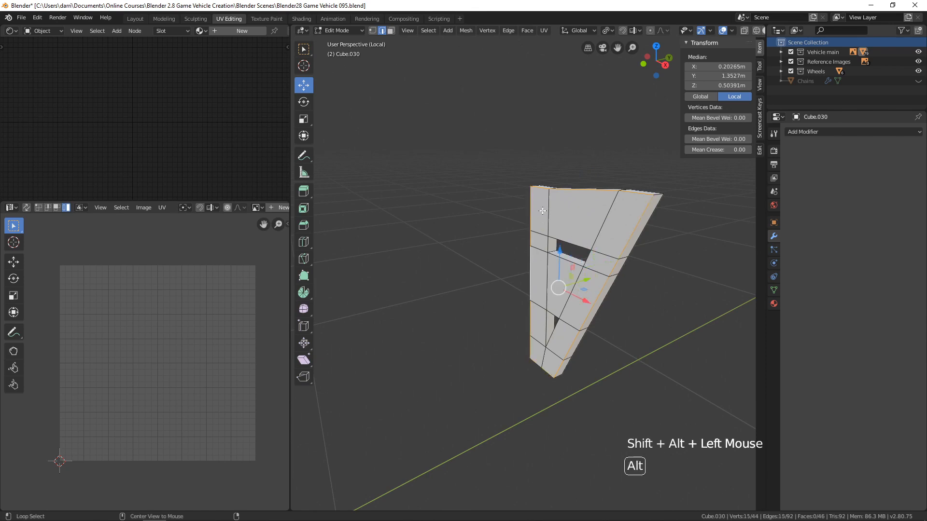
pyautogui.hotkey('ctrl', 'e')
pyautogui.click(527, 208)
# Mark the four edges outlining the bracket's upper slot on the forward face as a seam
pyautogui.keyDown('shift'); pyautogui.moveTo(550, 231); pyautogui.dragTo(553, 226, button='middle'); pyautogui.keyUp('shift')
pyautogui.scroll(2, 553, 226)
pyautogui.click(555, 206)
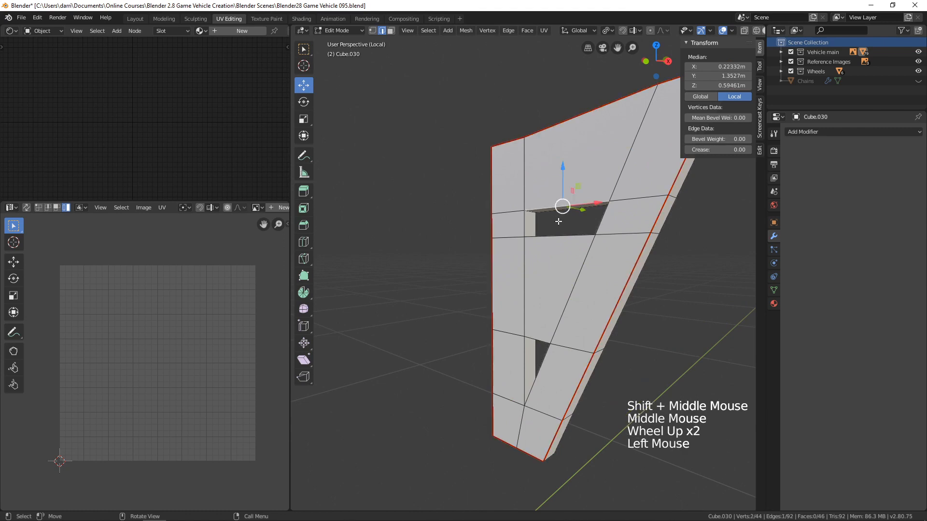
pyautogui.keyDown('shift'); pyautogui.click(602, 220); pyautogui.keyUp('shift')
pyautogui.keyDown('shift'); pyautogui.click(560, 240); pyautogui.keyUp('shift')
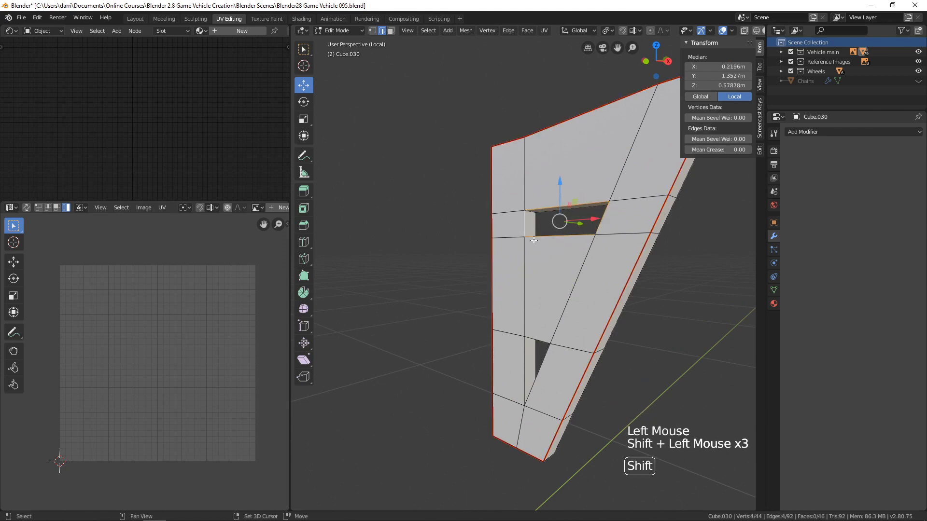
pyautogui.hotkey('ctrl', 'e')
pyautogui.click(540, 245)
# Mark the three edges outlining the bracket's lower triangular cutout on the forward face as a seam
pyautogui.click(550, 357)
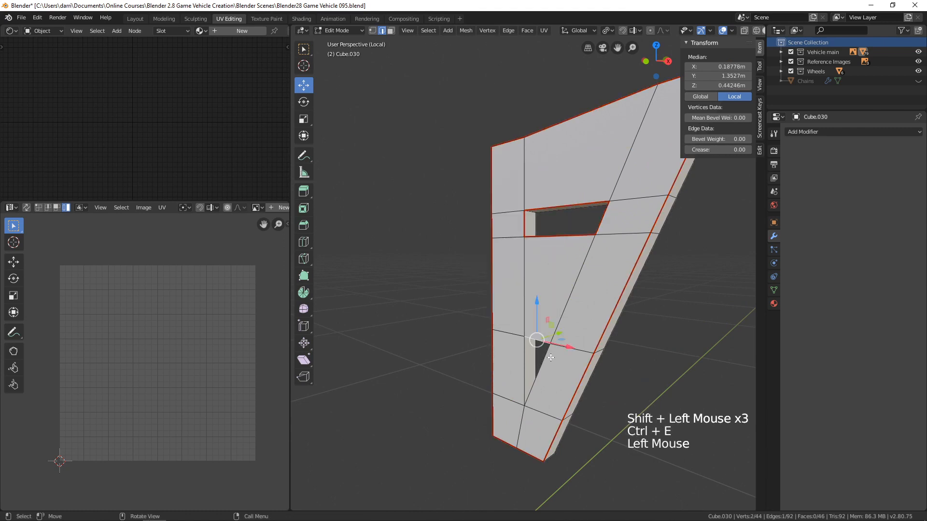
pyautogui.keyDown('shift'); pyautogui.click(538, 375); pyautogui.keyUp('shift')
pyautogui.keyDown('shift'); pyautogui.click(526, 367); pyautogui.keyUp('shift')
pyautogui.keyDown('shift'); pyautogui.click(518, 373); pyautogui.keyUp('shift')
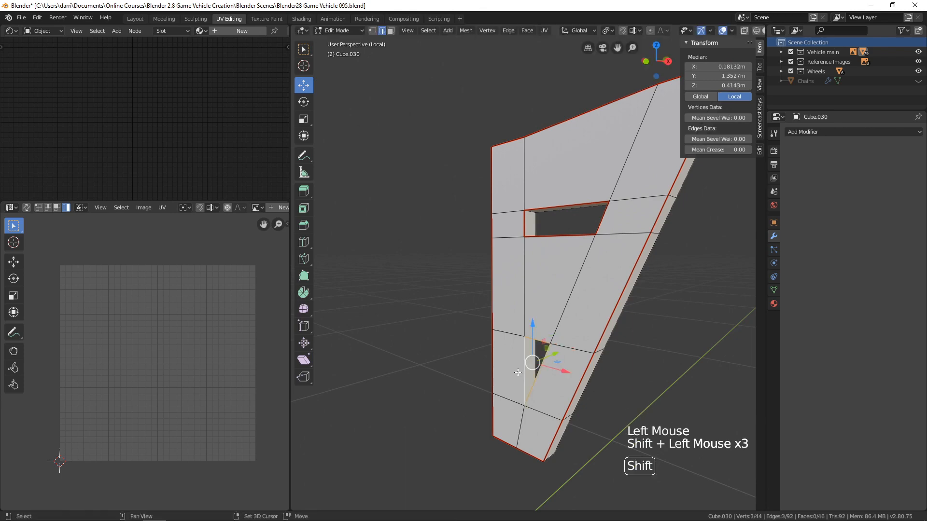
pyautogui.hotkey('ctrl', 'e')
pyautogui.click(517, 372)
# Mark one short corner edge through the thickness inside each of the bracket's two cutouts as a seam
pyautogui.moveTo(517, 372); pyautogui.dragTo(539, 282, button='middle')
pyautogui.click(551, 215)
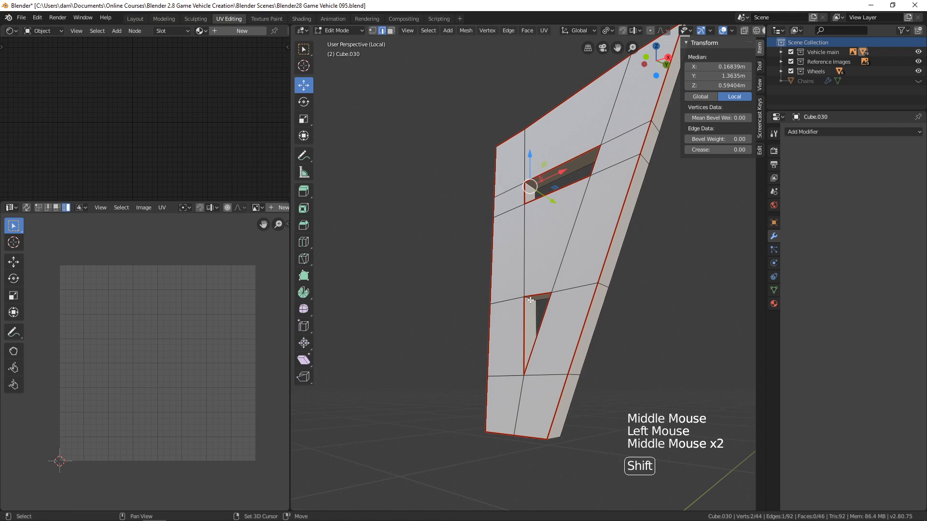
pyautogui.keyDown('shift'); pyautogui.click(530, 300); pyautogui.keyUp('shift')
pyautogui.hotkey('ctrl', 'e')
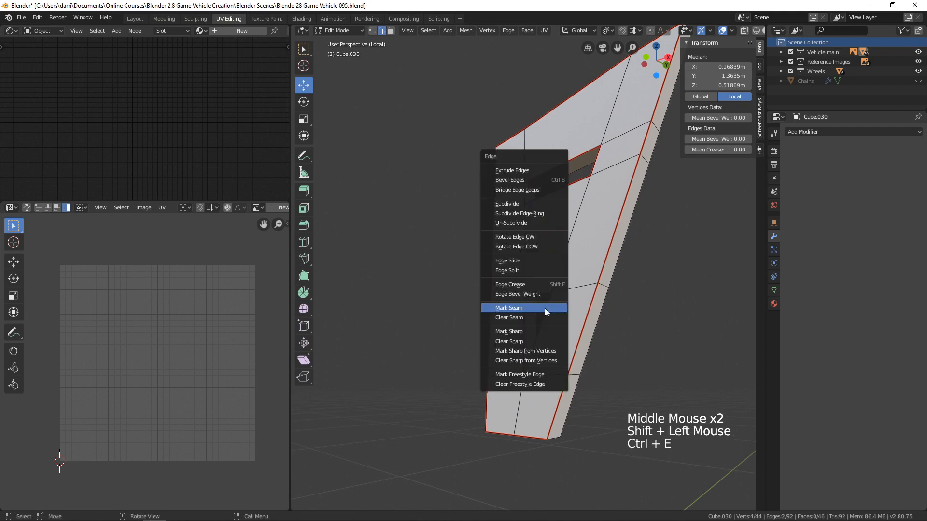
pyautogui.click(544, 308)
# Mark the four edges outlining the bracket's upper slot on the rear face as a seam
pyautogui.moveTo(545, 308); pyautogui.dragTo(483, 244, button='middle')
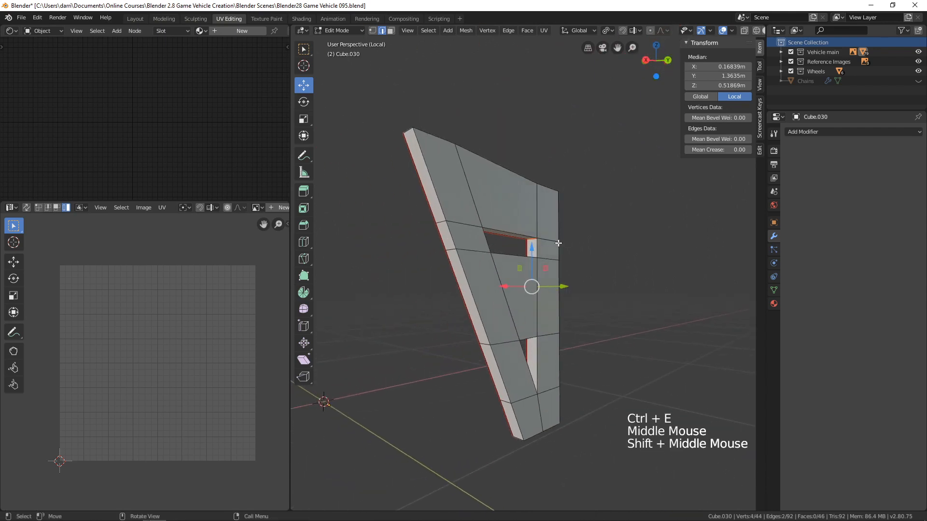
pyautogui.click(480, 241)
pyautogui.keyDown('shift'); pyautogui.click(521, 267); pyautogui.keyUp('shift')
pyautogui.keyDown('shift'); pyautogui.click(528, 268); pyautogui.keyUp('shift')
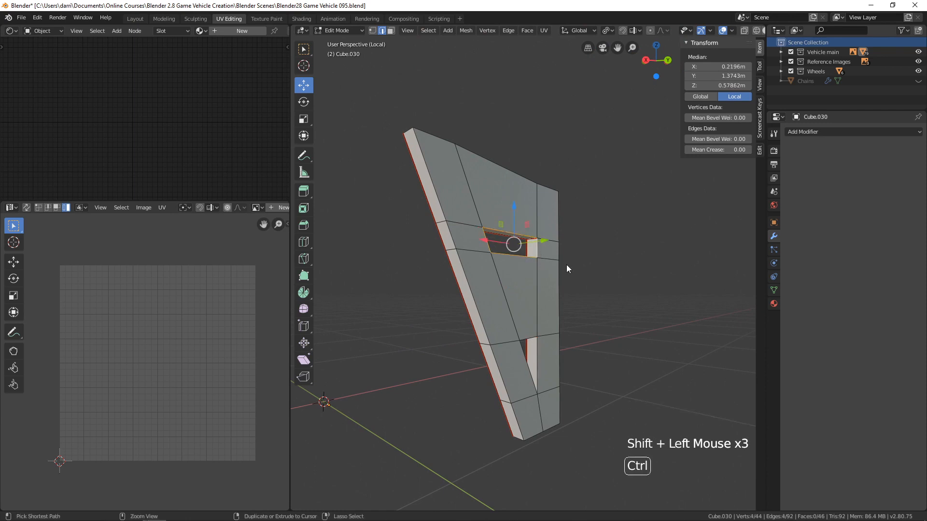
pyautogui.hotkey('ctrl', 'e')
pyautogui.click(551, 265)
pyautogui.click(307, 51)
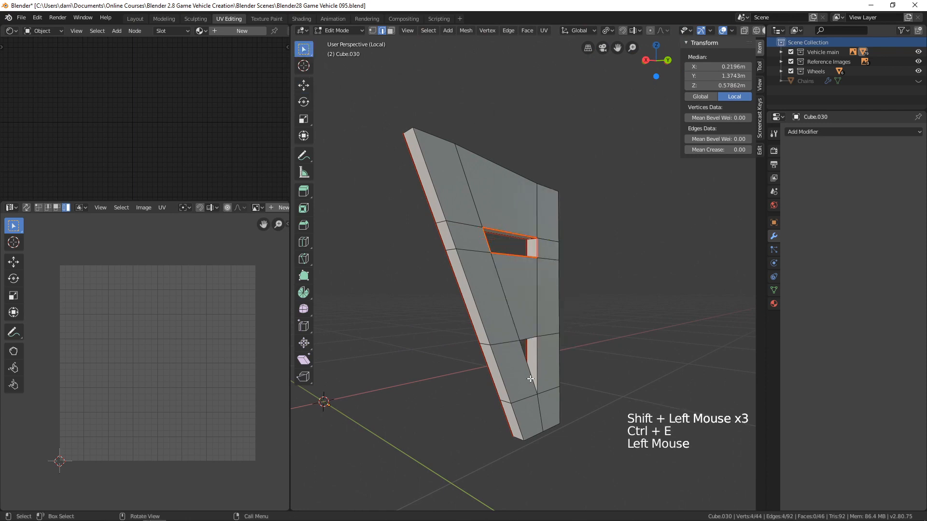
# Mark the three edges outlining the bracket's lower triangular cutout on the rear face as a seam
pyautogui.click(526, 366)
pyautogui.keyDown('shift'); pyautogui.click(541, 353); pyautogui.keyUp('shift')
pyautogui.keyDown('shift'); pyautogui.click(541, 352); pyautogui.keyUp('shift')
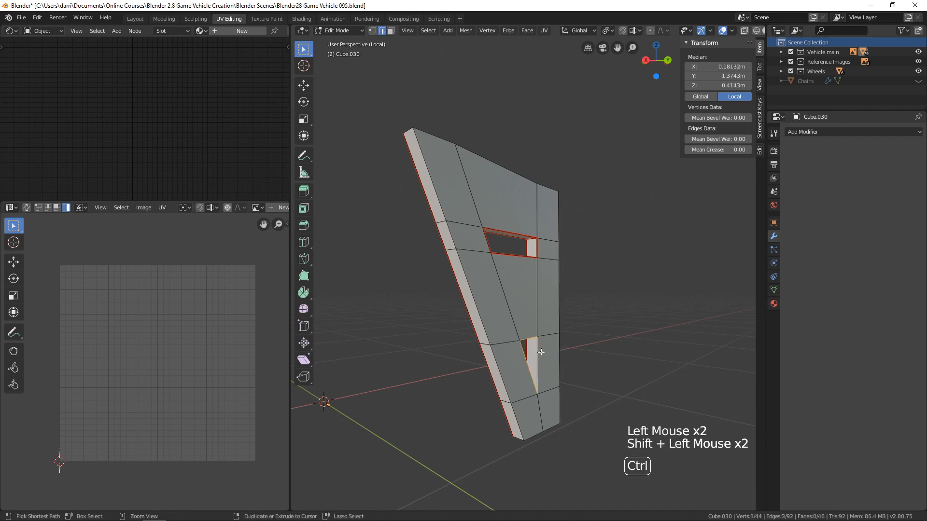
pyautogui.hotkey('ctrl', 'e')
pyautogui.click(541, 353)
# Mark the short edges through the thickness at the bracket's two upper outer corners as seams
pyautogui.moveTo(541, 352); pyautogui.dragTo(586, 318, button='middle')
pyautogui.click(471, 236)
pyautogui.keyDown('shift'); pyautogui.click(541, 174); pyautogui.keyUp('shift')
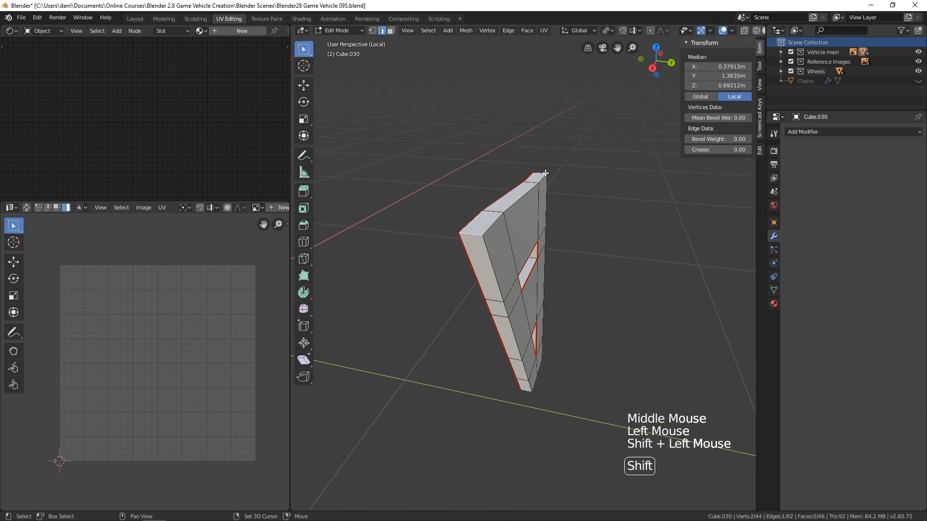
pyautogui.hotkey('ctrl', 'e')
pyautogui.click(560, 180)
# Mark the two short edges through the thickness at the bracket's bottom corners as seams and clear the selection
pyautogui.moveTo(560, 180); pyautogui.dragTo(519, 400, button='middle')
pyautogui.click(517, 406)
pyautogui.keyDown('shift'); pyautogui.click(577, 441); pyautogui.keyUp('shift')
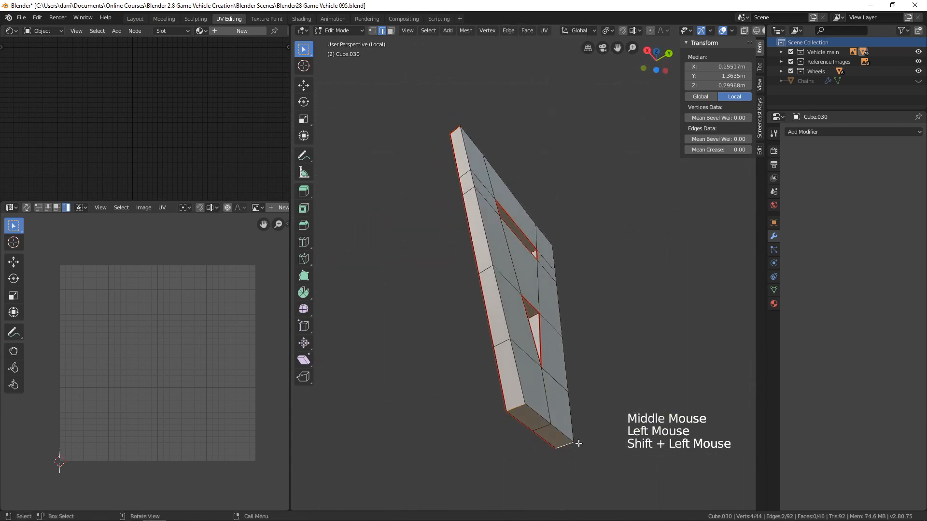
pyautogui.hotkey('ctrl', 'e')
pyautogui.click(573, 443)
pyautogui.hotkey('alt', 'a')
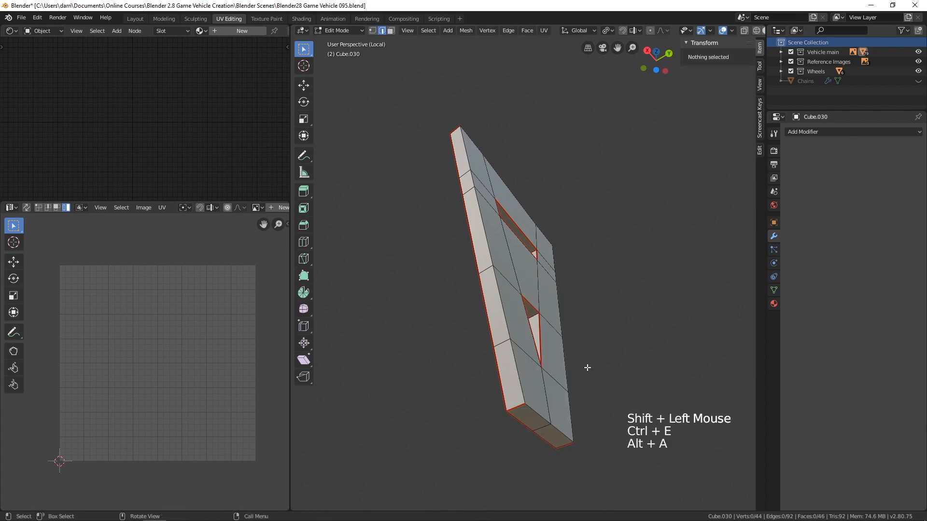
# Unwrap the whole bracket mesh along its marked seams
pyautogui.moveTo(587, 368); pyautogui.dragTo(558, 395, button='middle')
pyautogui.scroll(-2, 570, 399)
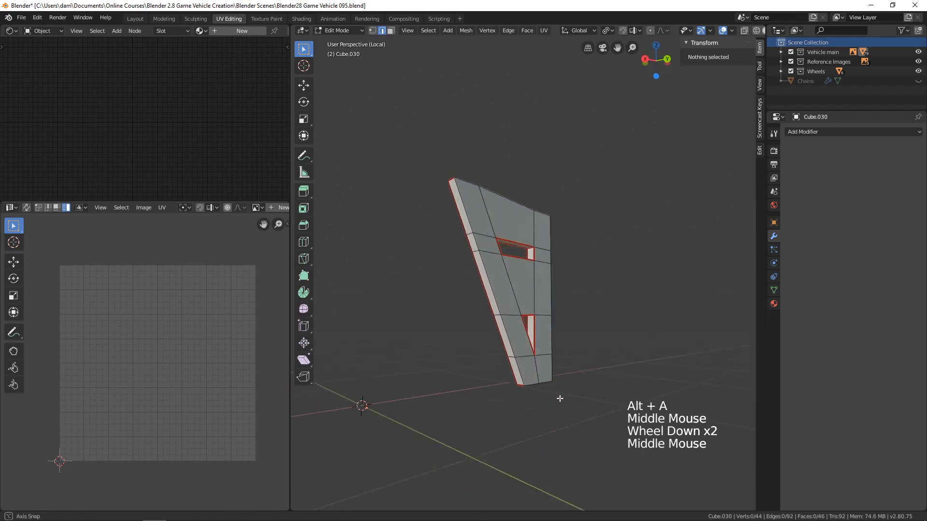
pyautogui.press('a')
pyautogui.press('u')
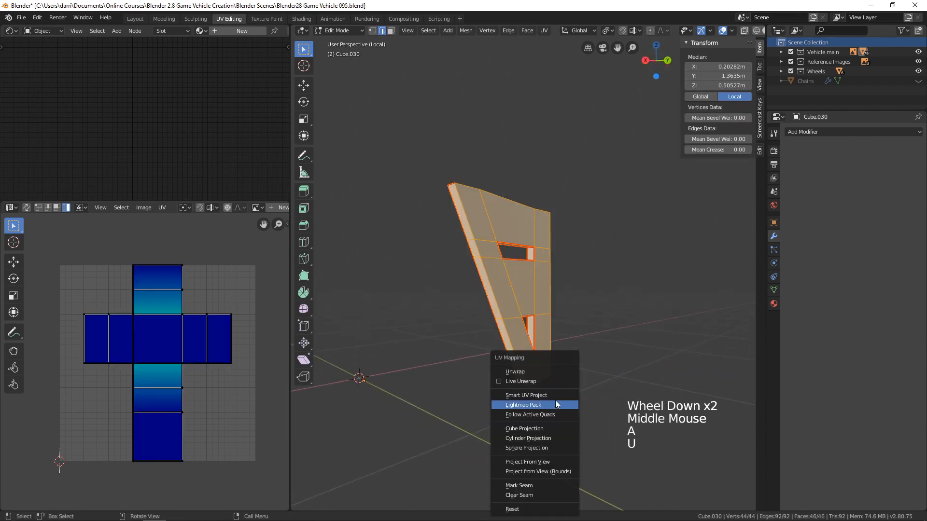
pyautogui.click(520, 371)
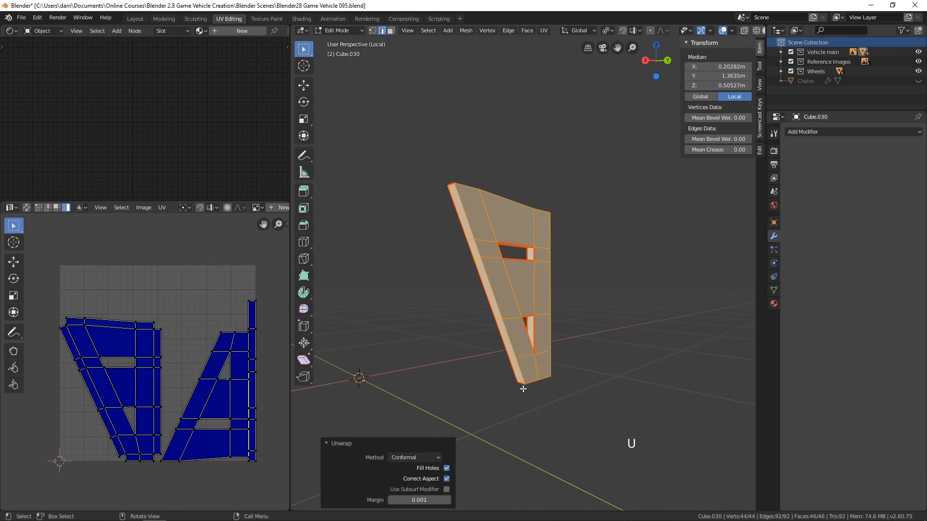
# Assign the uv test pattern material to the bracket and return to the full vehicle in Object Mode
pyautogui.click(200, 30)
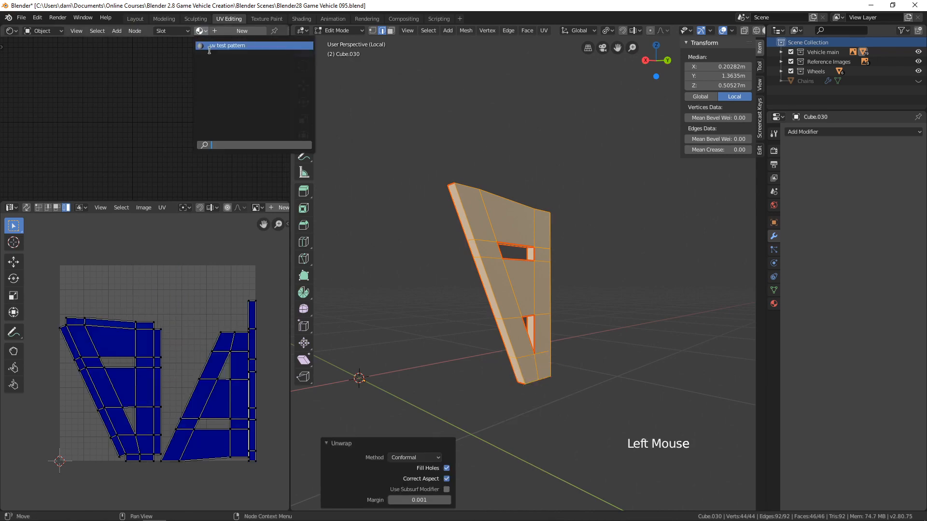
pyautogui.click(209, 46)
pyautogui.press('Tab')
pyautogui.moveTo(607, 317); pyautogui.dragTo(564, 364, button='middle')
pyautogui.press('KP_Divide')
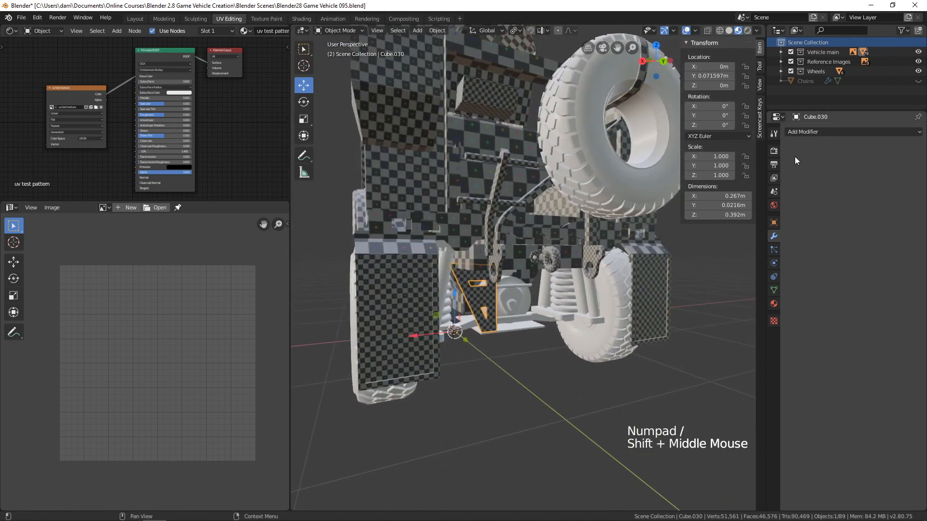
# Mirror the bracket across the X axis with a Mirror modifier, apply the modifier and deselect the object
pyautogui.click(810, 132)
pyautogui.click(729, 227)
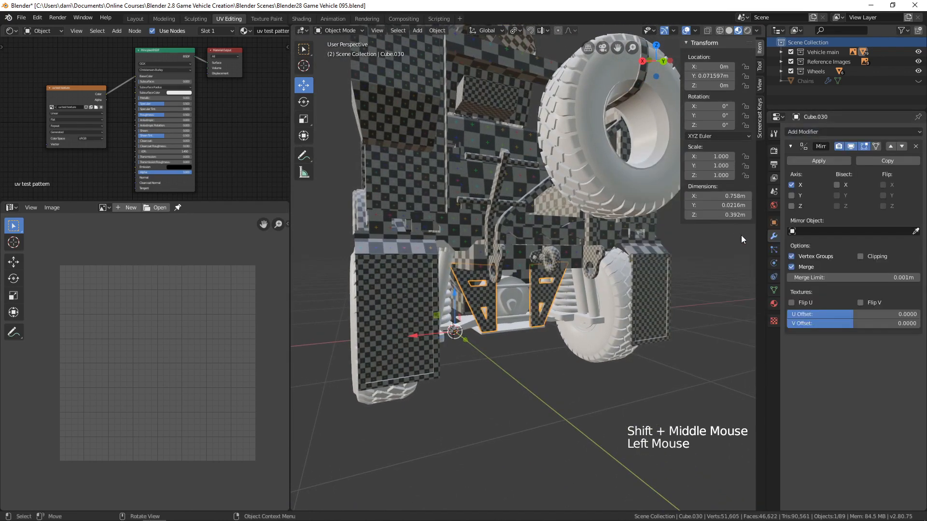
pyautogui.click(812, 158)
pyautogui.hotkey('alt', 'a')
pyautogui.scroll(3, 548, 332)
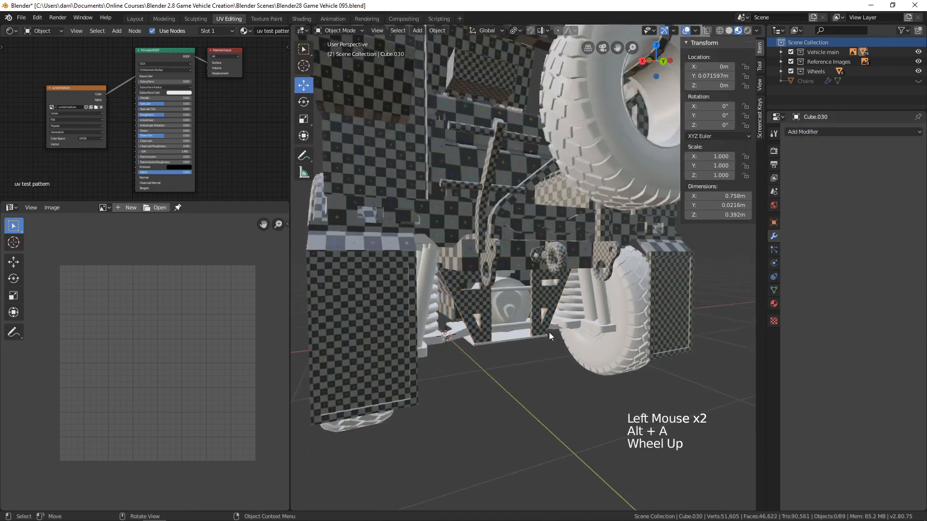
# Select the two horizontal tubes between the mirrored brackets and isolate them in local view
pyautogui.keyDown('shift'); pyautogui.moveTo(549, 332); pyautogui.dragTo(552, 296, button='middle'); pyautogui.keyUp('shift')
pyautogui.click(552, 295)
pyautogui.scroll(2, 568, 326)
pyautogui.moveTo(605, 341); pyautogui.dragTo(540, 362, button='middle')
pyautogui.keyDown('shift'); pyautogui.click(539, 361); pyautogui.keyUp('shift')
pyautogui.scroll(2, 598, 359)
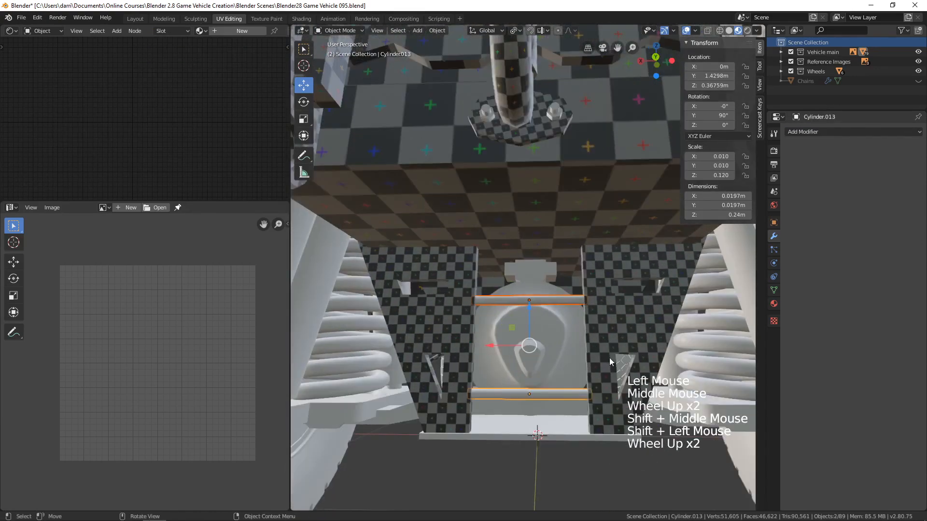
pyautogui.moveTo(609, 358); pyautogui.dragTo(677, 335, button='middle')
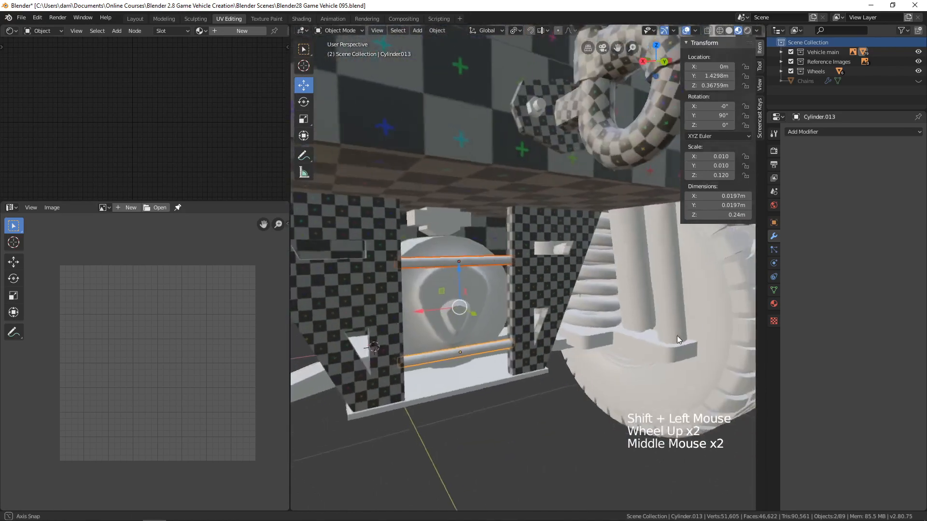
pyautogui.keyDown('shift'); pyautogui.moveTo(511, 332); pyautogui.dragTo(482, 339, button='middle'); pyautogui.keyUp('shift')
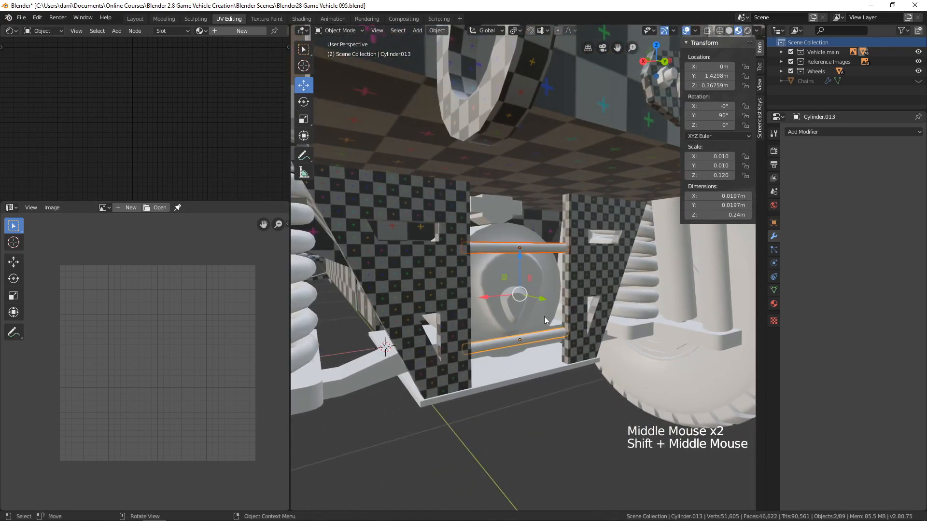
pyautogui.moveTo(543, 317); pyautogui.dragTo(523, 312, button='middle')
pyautogui.scroll(2, 523, 311)
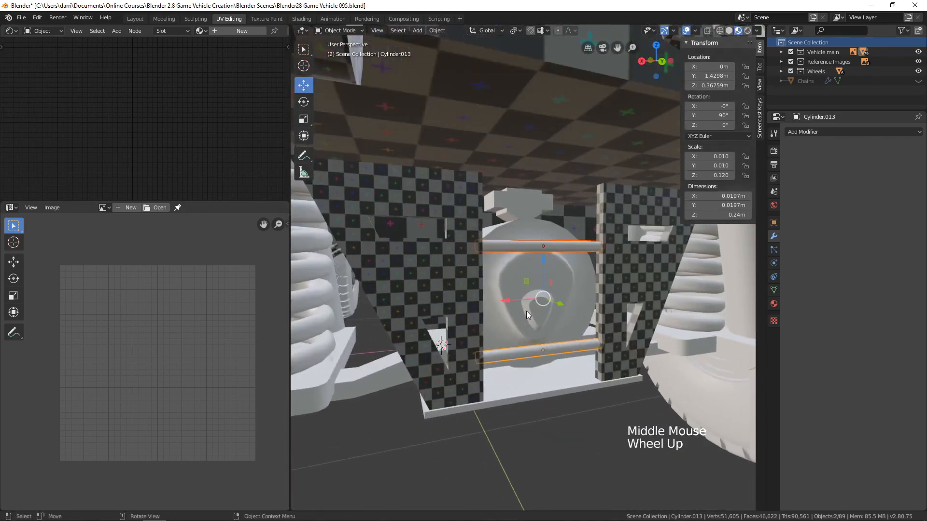
pyautogui.press('KP_Divide')
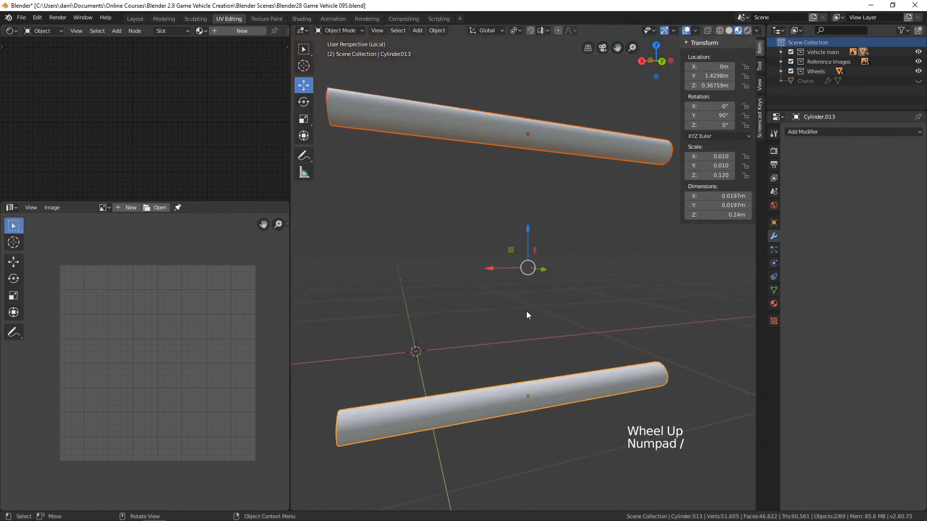
# Apply the scale of both tubes
pyautogui.moveTo(521, 309); pyautogui.dragTo(550, 295, button='middle')
pyautogui.scroll(-4, 522, 308)
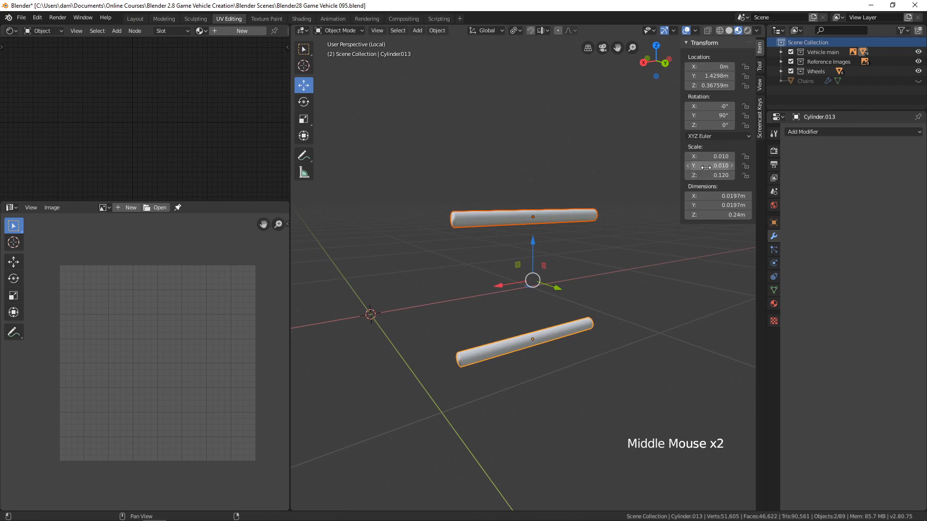
pyautogui.hotkey('ctrl', 'a')
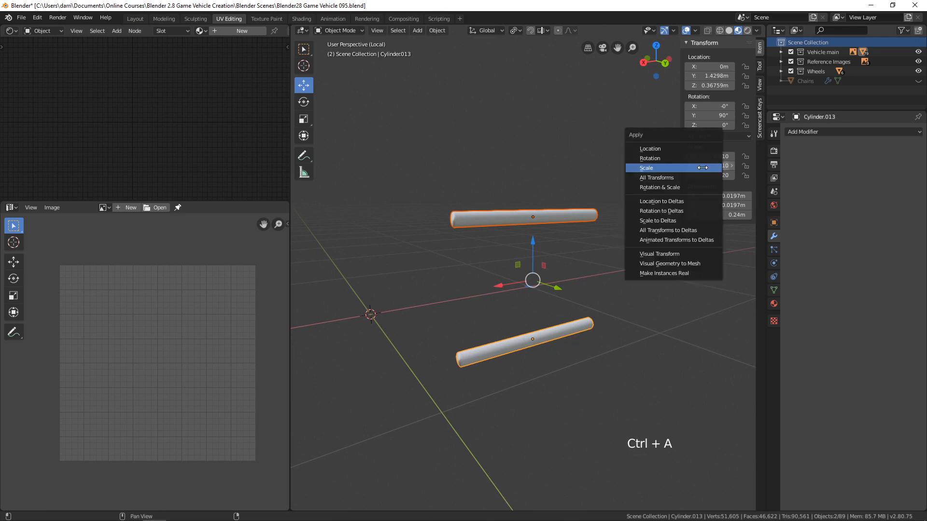
pyautogui.click(657, 169)
# Delete the end-cap faces at the near end of both tubes in Edit Mode
pyautogui.press('Tab')
pyautogui.scroll(3, 572, 256)
pyautogui.moveTo(521, 234); pyautogui.dragTo(564, 246, button='middle')
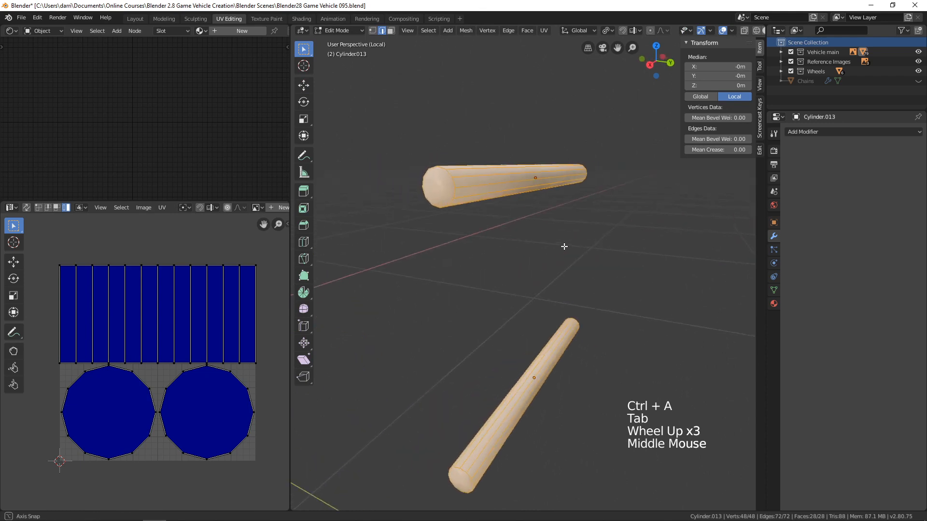
pyautogui.press('3')
pyautogui.click(437, 186)
pyautogui.keyDown('shift'); pyautogui.click(462, 480); pyautogui.keyUp('shift')
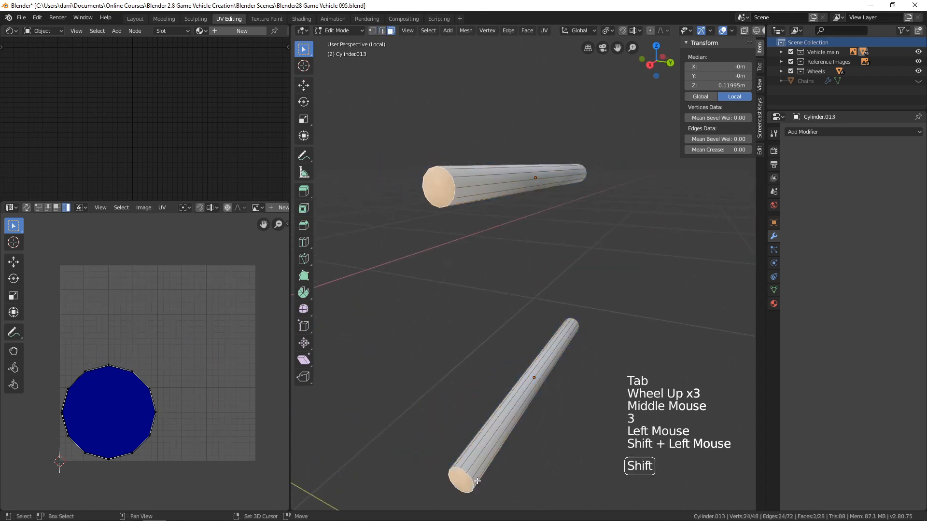
pyautogui.press('x')
pyautogui.click(538, 355)
# Delete the remaining end-cap faces at the opposite end of both tubes
pyautogui.moveTo(538, 354); pyautogui.dragTo(648, 224, button='middle')
pyautogui.click(667, 180)
pyautogui.keyDown('shift'); pyautogui.click(636, 487); pyautogui.keyUp('shift')
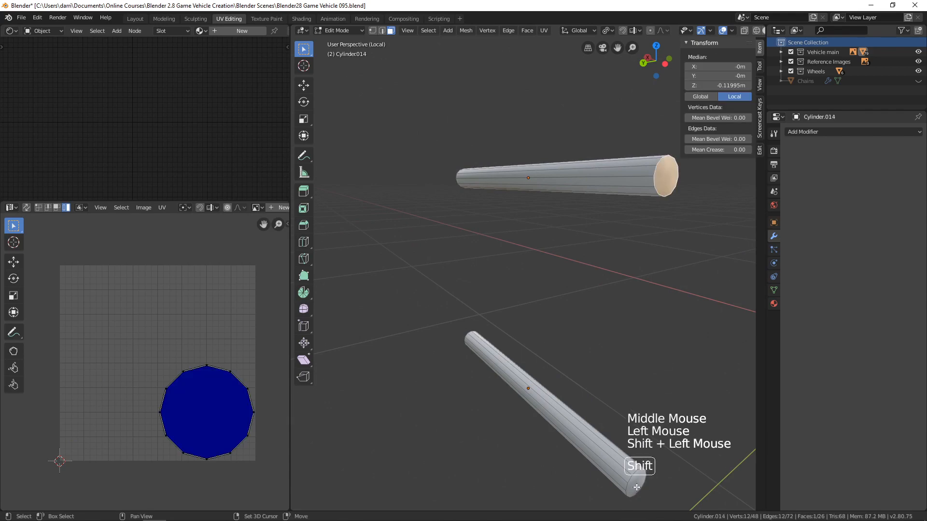
pyautogui.press('x')
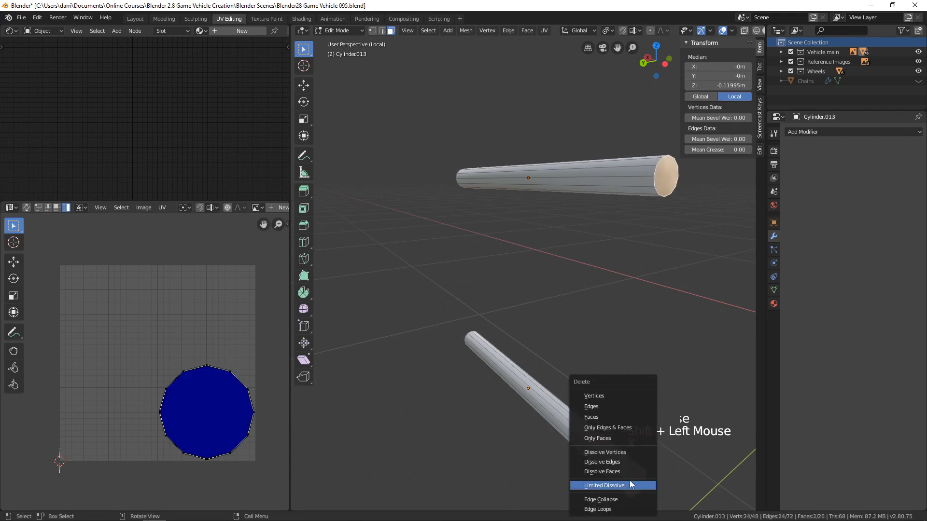
pyautogui.click(600, 418)
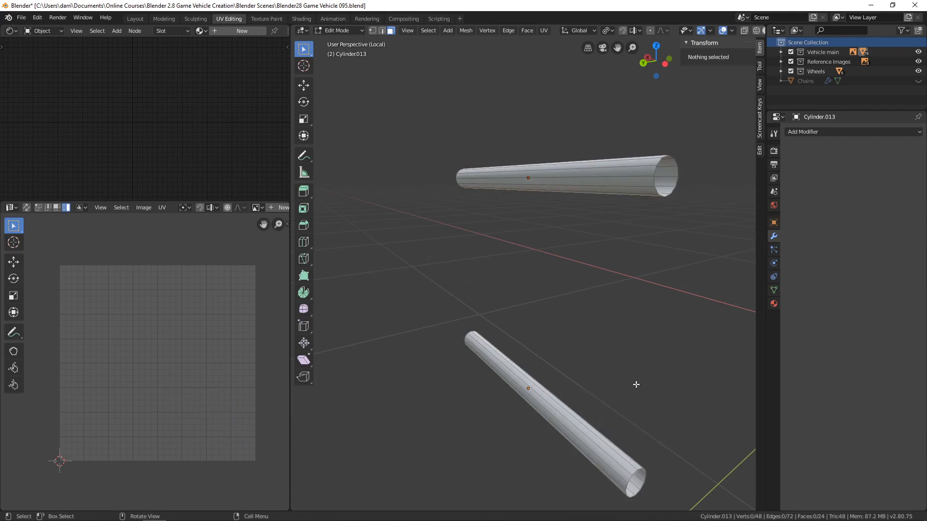
# Mark one lengthwise edge on each of the two tubes as a seam and clear the selection
pyautogui.press('2')
pyautogui.keyDown('shift'); pyautogui.moveTo(670, 385); pyautogui.dragTo(662, 335, button='middle'); pyautogui.keyUp('shift')
pyautogui.moveTo(663, 335); pyautogui.dragTo(635, 263, button='middle')
pyautogui.keyDown('shift'); pyautogui.moveTo(635, 263); pyautogui.dragTo(636, 292, button='middle'); pyautogui.keyUp('shift')
pyautogui.click(537, 109)
pyautogui.moveTo(537, 110); pyautogui.dragTo(609, 309, button='middle')
pyautogui.keyDown('shift'); pyautogui.click(546, 289); pyautogui.keyUp('shift')
pyautogui.hotkey('ctrl', 'e')
pyautogui.click(532, 290)
pyautogui.hotkey('alt', 'a')
# Select all geometry of both tubes and unwrap it along the lengthwise seams
pyautogui.press('Tab')
pyautogui.press('Tab')
pyautogui.press('a')
pyautogui.scroll(-2, 574, 319)
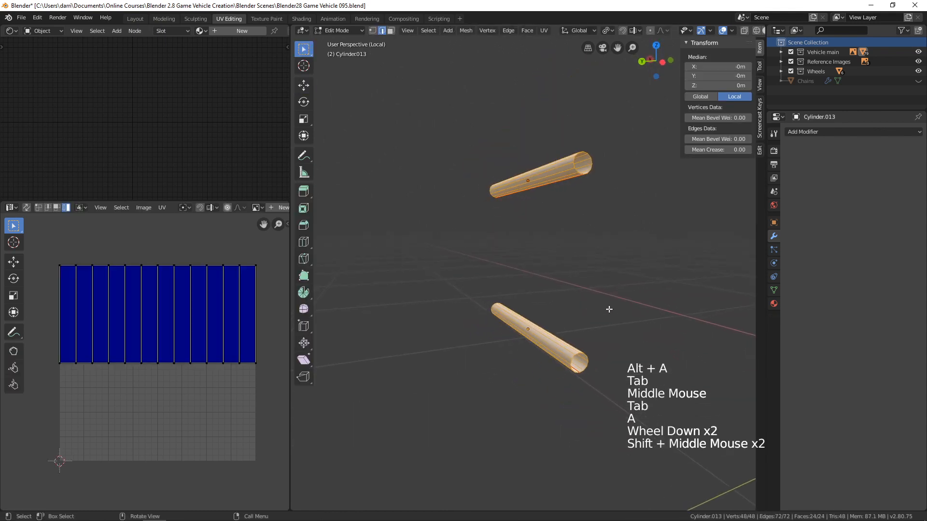
pyautogui.press('u')
pyautogui.click(591, 310)
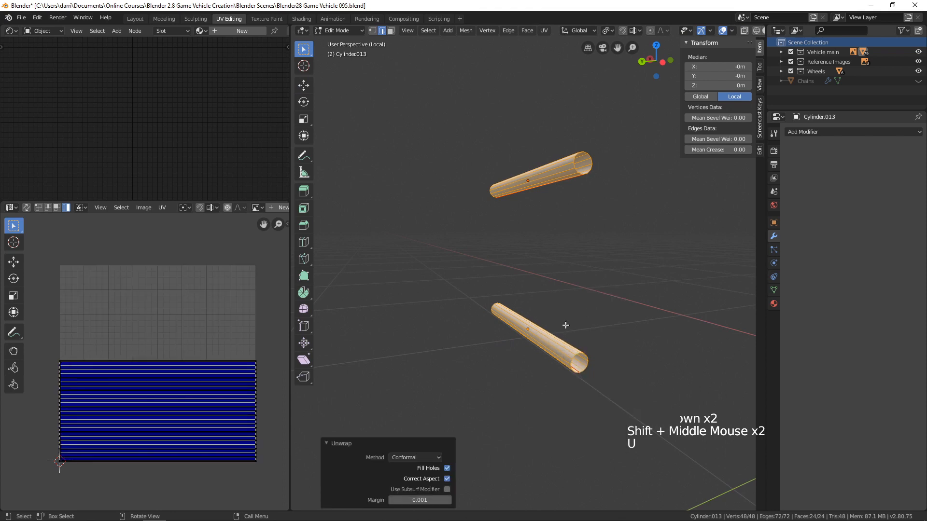
# Move the upper tube UV island up by about 0.167 to separate it from the lower island
pyautogui.click(189, 383)
pyautogui.press('g')
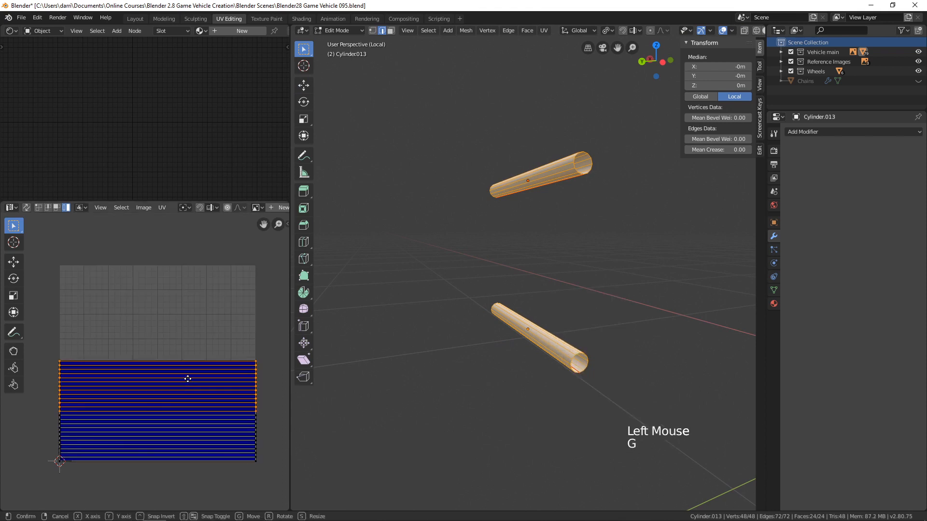
pyautogui.click(187, 346)
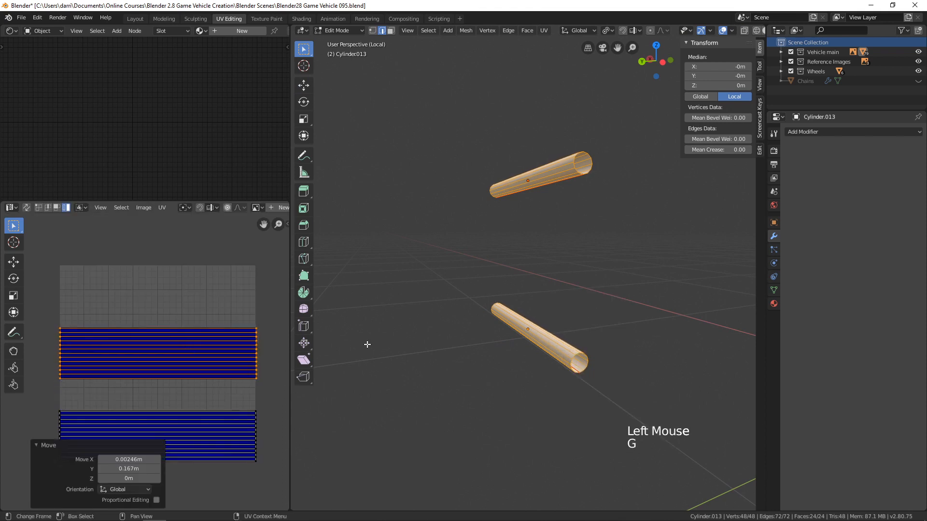
# Assign the uv test pattern material to the active lower tube
pyautogui.click(200, 30)
pyautogui.click(213, 46)
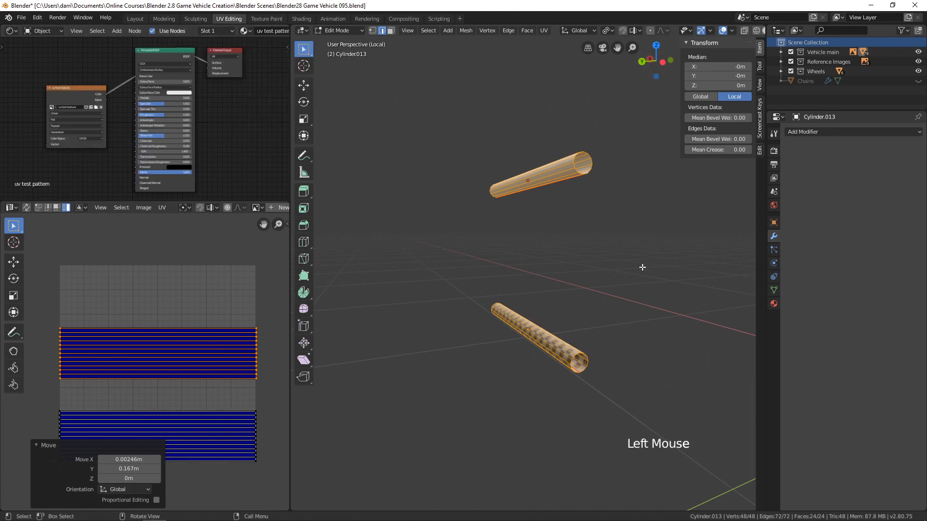
pyautogui.moveTo(638, 267); pyautogui.dragTo(567, 259, button='middle')
pyautogui.keyDown('shift'); pyautogui.moveTo(567, 259); pyautogui.dragTo(569, 259, button='middle'); pyautogui.keyUp('shift')
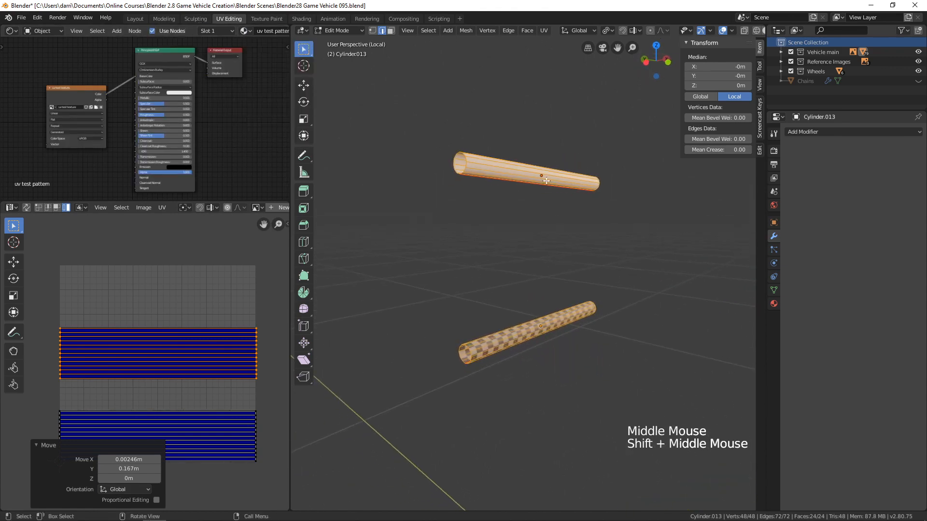
pyautogui.moveTo(529, 211); pyautogui.dragTo(530, 230, button='middle')
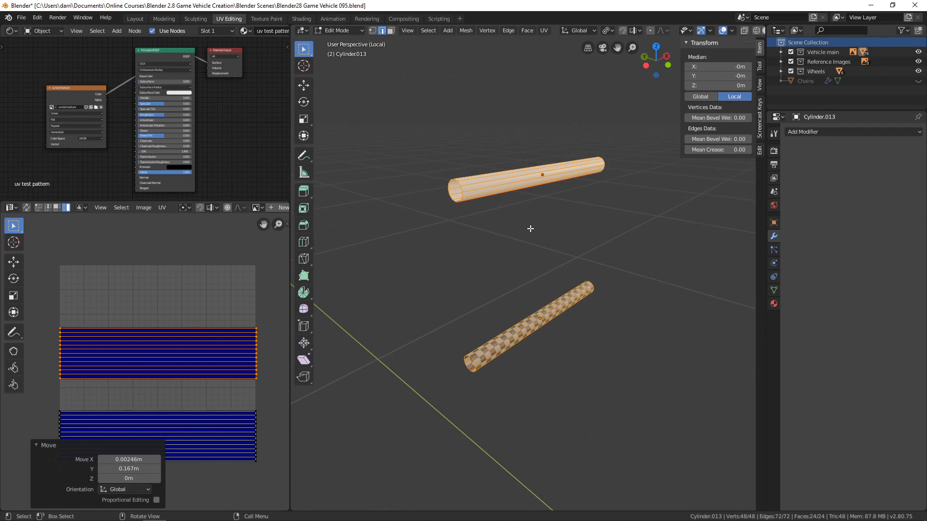
# Check the UV layout of the lower tube on its own
pyautogui.press('Tab')
pyautogui.hotkey('alt', 'a')
pyautogui.moveTo(566, 239); pyautogui.dragTo(573, 237, button='middle')
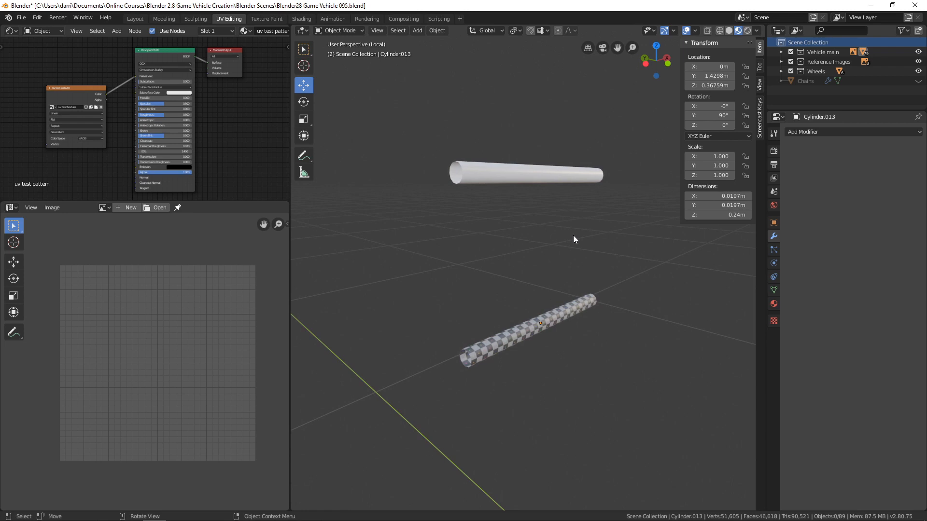
pyautogui.keyDown('shift'); pyautogui.click(550, 322); pyautogui.keyUp('shift')
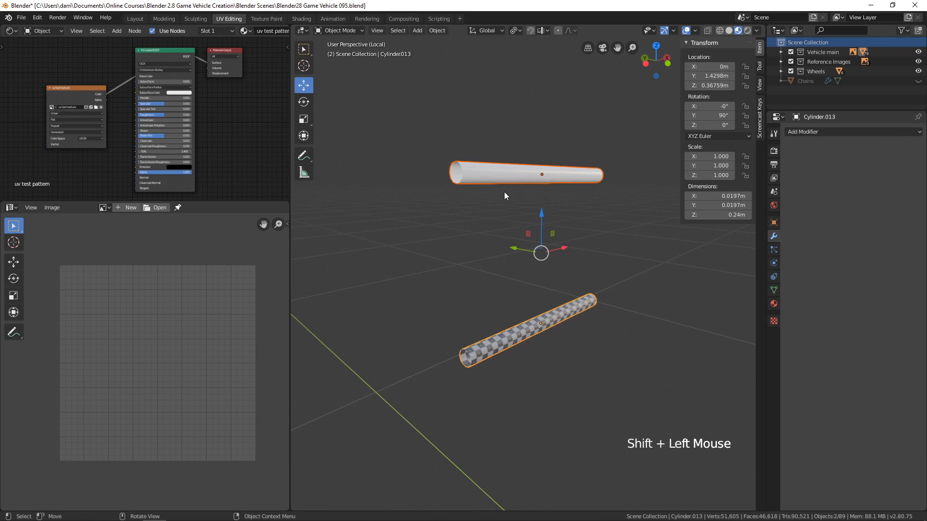
pyautogui.click(539, 339)
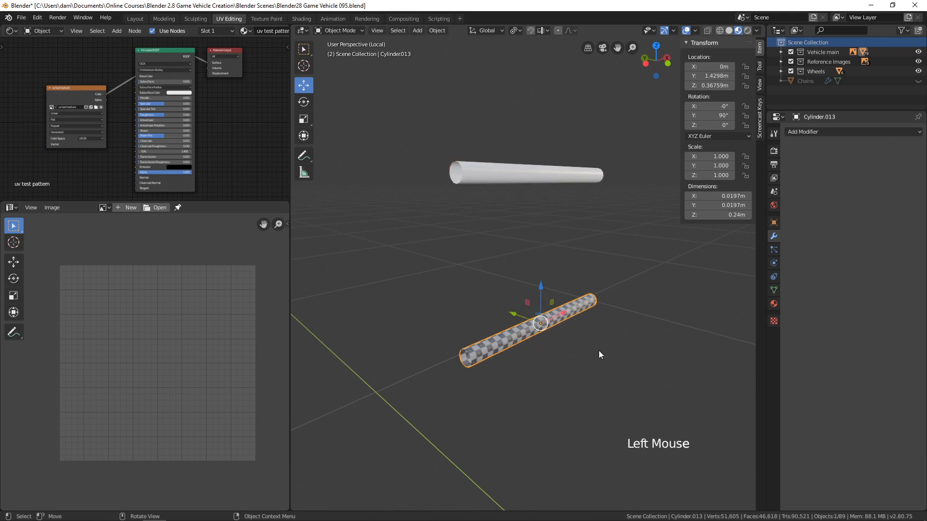
pyautogui.press('Tab')
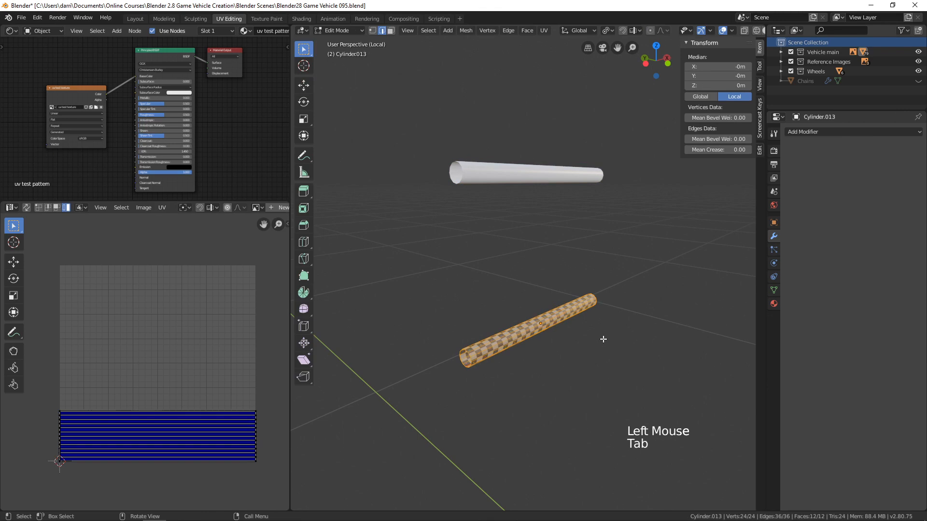
pyautogui.press('Tab')
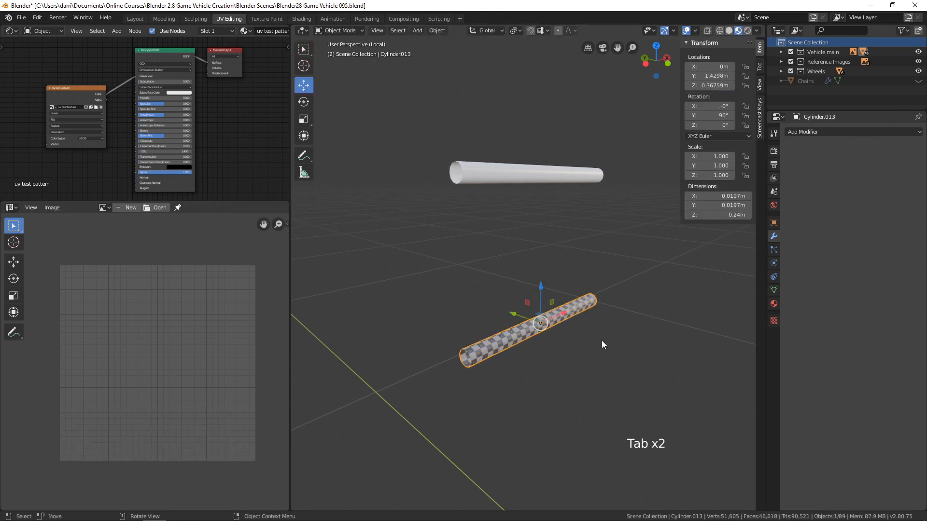
# Join the lower tube and the upper tube into one object, keeping the upper tube active, and leave the isolated view
pyautogui.keyDown('shift'); pyautogui.click(527, 177); pyautogui.keyUp('shift')
pyautogui.moveTo(532, 196)
pyautogui.mouseDown(button='middle')
pyautogui.moveTo(594, 278)
pyautogui.moveTo(534, 292)
pyautogui.moveTo(612, 285)
pyautogui.moveTo(538, 198)
pyautogui.mouseUp(button='middle')
pyautogui.press('Tab')
pyautogui.hotkey('alt', 'a')
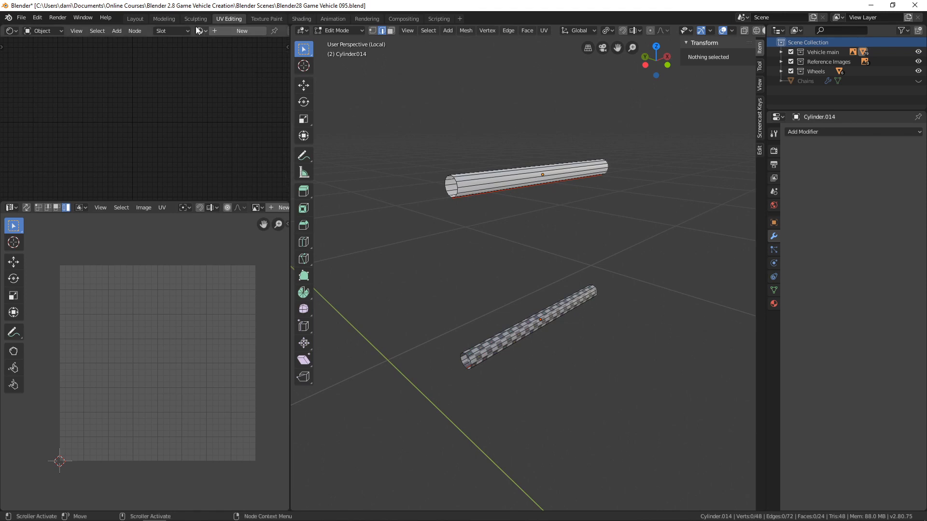
pyautogui.moveTo(529, 357); pyautogui.dragTo(541, 346, button='middle')
pyautogui.moveTo(598, 341); pyautogui.dragTo(621, 347, button='middle')
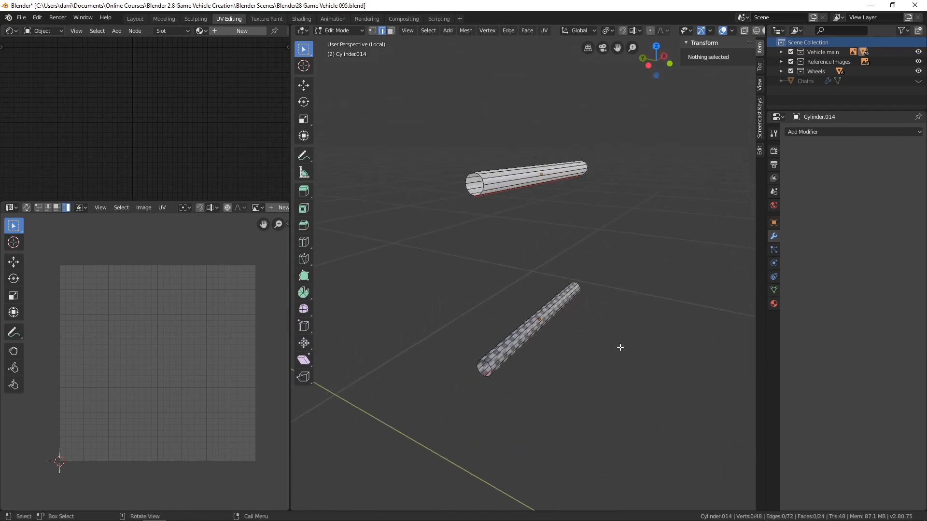
pyautogui.press('Tab')
pyautogui.moveTo(642, 352); pyautogui.dragTo(626, 343, button='middle')
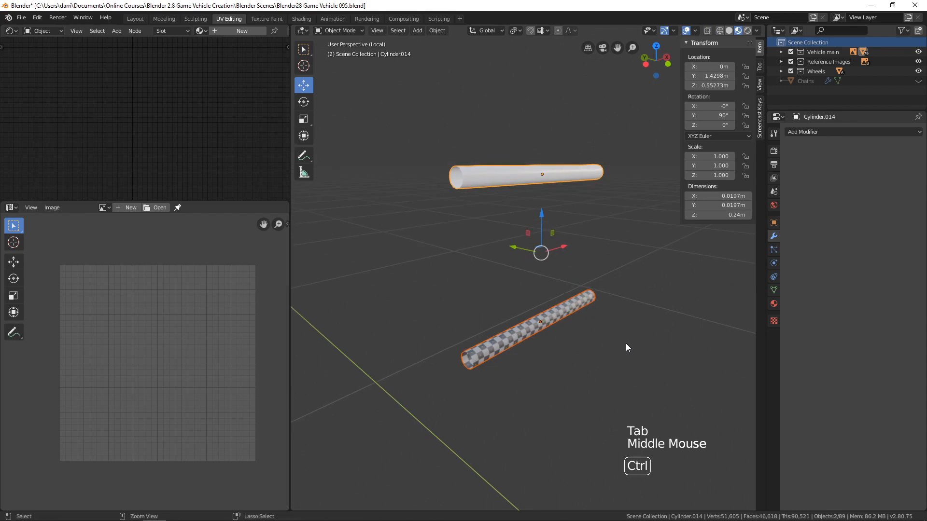
pyautogui.hotkey('ctrl', 'j')
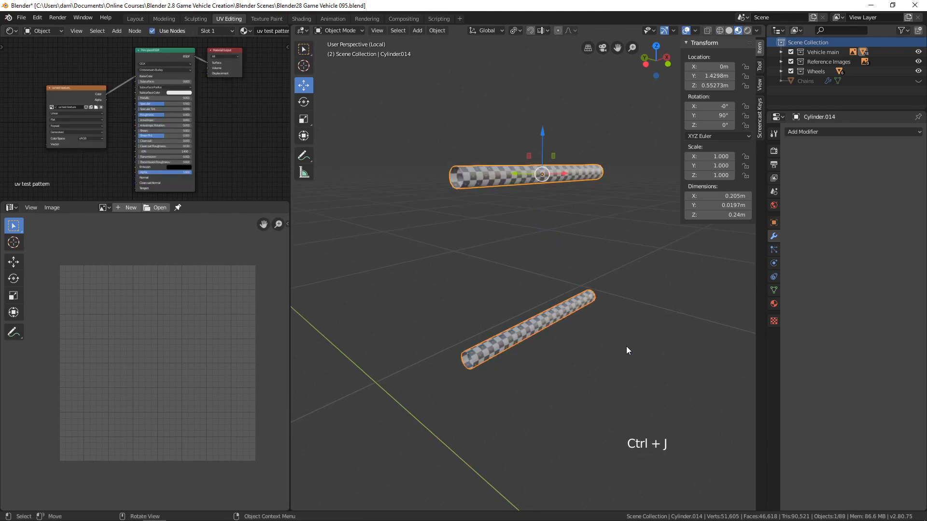
pyautogui.hotkey('alt', 'a')
pyautogui.moveTo(626, 348); pyautogui.dragTo(556, 340, button='middle')
pyautogui.press('KP_Divide')
pyautogui.scroll(-2, 540, 341)
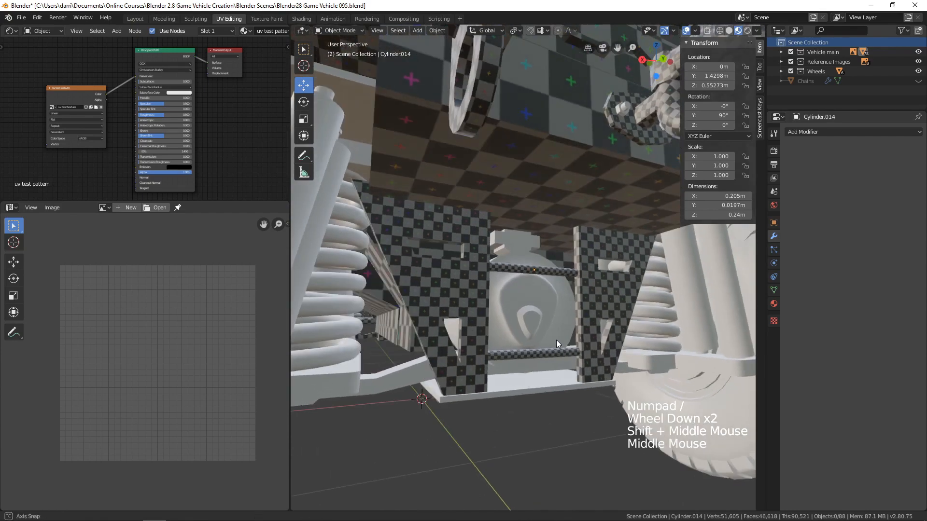
# Shorten the flat plate beneath the bracket by moving its narrow end face about 0.106 m along Y
pyautogui.click(521, 384)
pyautogui.scroll(-4, 519, 386)
pyautogui.moveTo(519, 386); pyautogui.dragTo(649, 370, button='middle')
pyautogui.keyDown('shift'); pyautogui.moveTo(475, 354); pyautogui.dragTo(499, 342, button='middle'); pyautogui.keyUp('shift')
pyautogui.moveTo(499, 343)
pyautogui.mouseDown(button='middle')
pyautogui.moveTo(508, 345)
pyautogui.moveTo(514, 332)
pyautogui.mouseUp(button='middle')
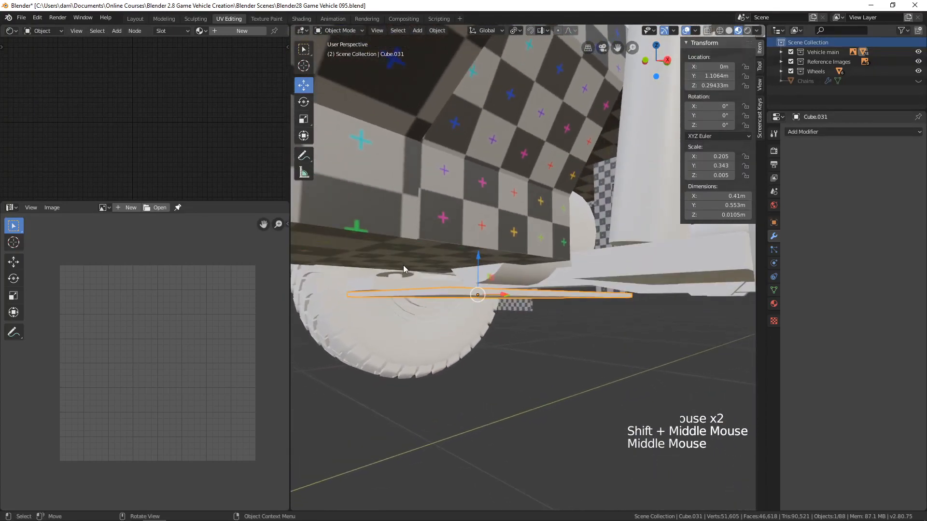
pyautogui.moveTo(403, 266); pyautogui.dragTo(421, 292, button='middle')
pyautogui.keyDown('shift'); pyautogui.moveTo(447, 343); pyautogui.dragTo(461, 334, button='middle'); pyautogui.keyUp('shift')
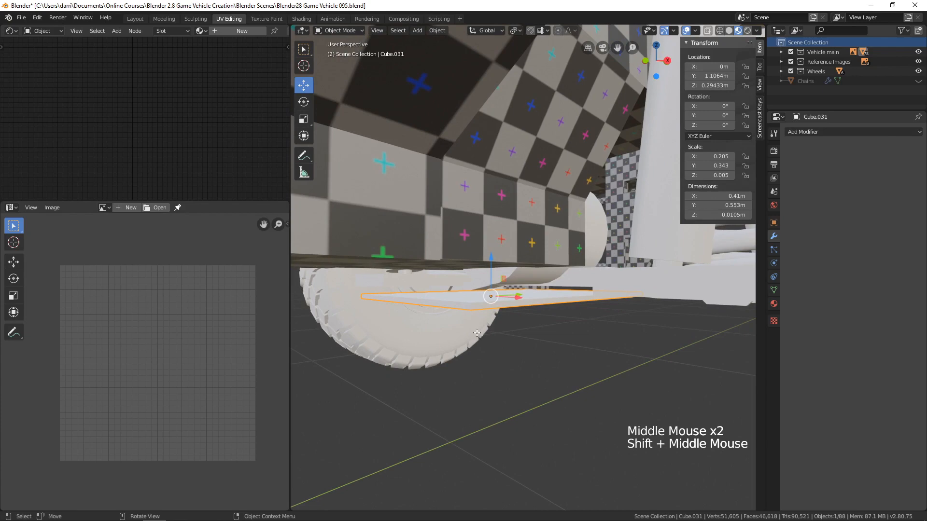
pyautogui.press('Tab')
pyautogui.press('3')
pyautogui.click(429, 304)
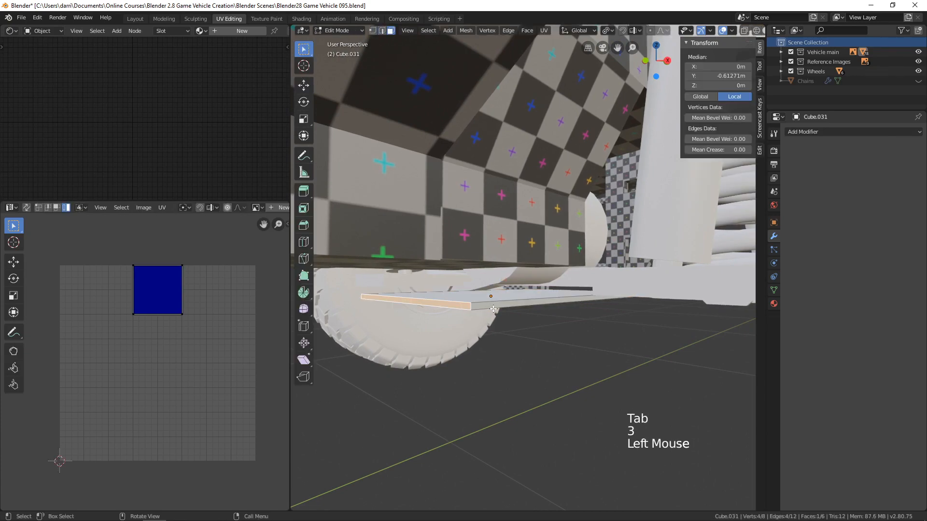
pyautogui.moveTo(428, 304); pyautogui.dragTo(466, 195, button='middle')
pyautogui.click(303, 86)
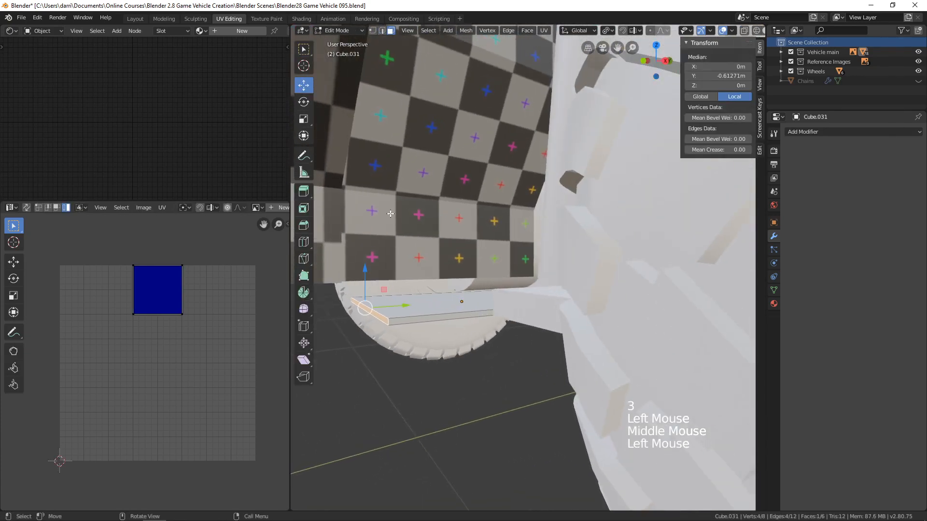
pyautogui.moveTo(401, 301); pyautogui.dragTo(450, 296)
pyautogui.moveTo(451, 295); pyautogui.dragTo(476, 329, button='middle')
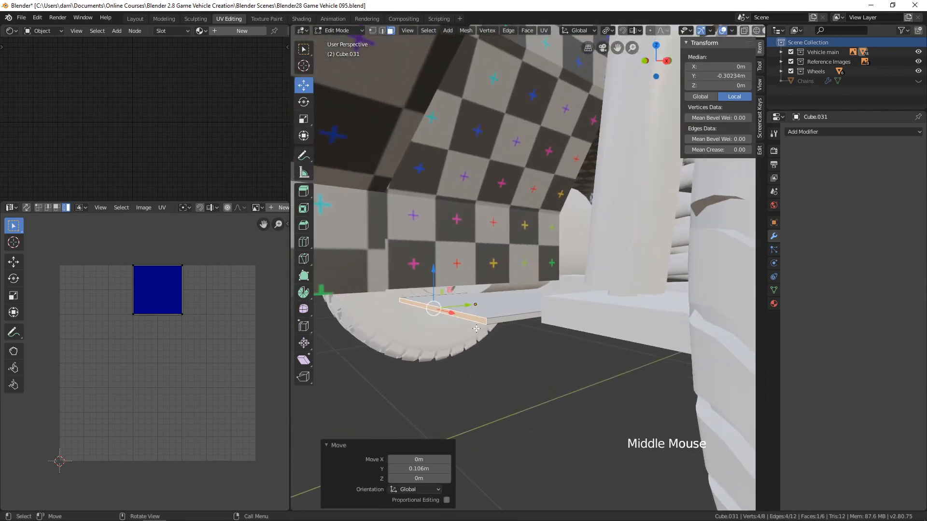
# Add one loop cut across the plate, slid toward the shortened end with a factor of about 0.461
pyautogui.hotkey('ctrl', 'r')
pyautogui.click(481, 332)
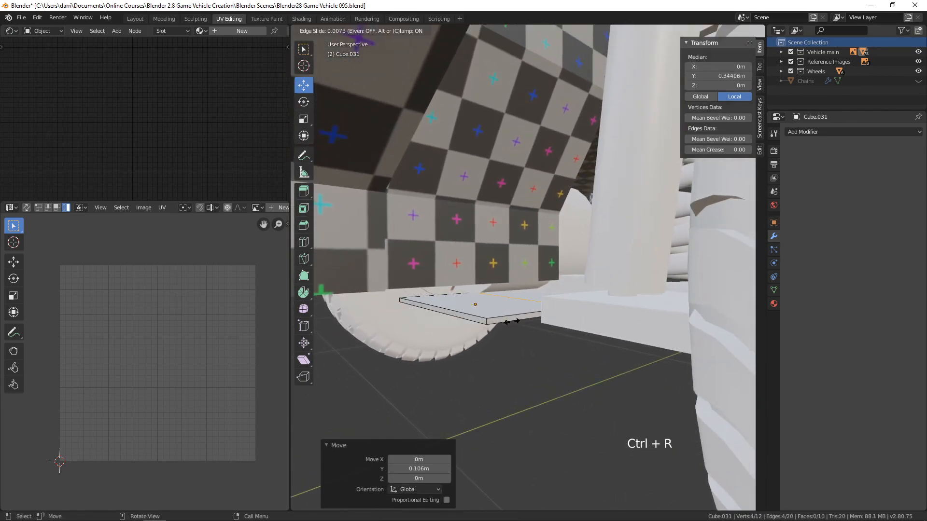
pyautogui.click(482, 331)
pyautogui.moveTo(481, 331); pyautogui.dragTo(499, 335, button='middle')
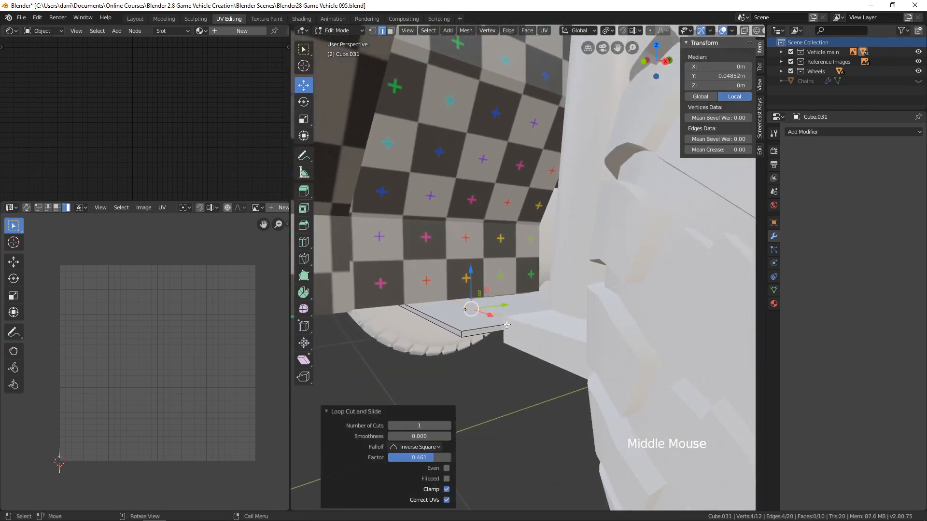
# Extrude the top face of the plate's smaller end section upward by about 0.0863 m
pyautogui.press('3')
pyautogui.click(461, 316)
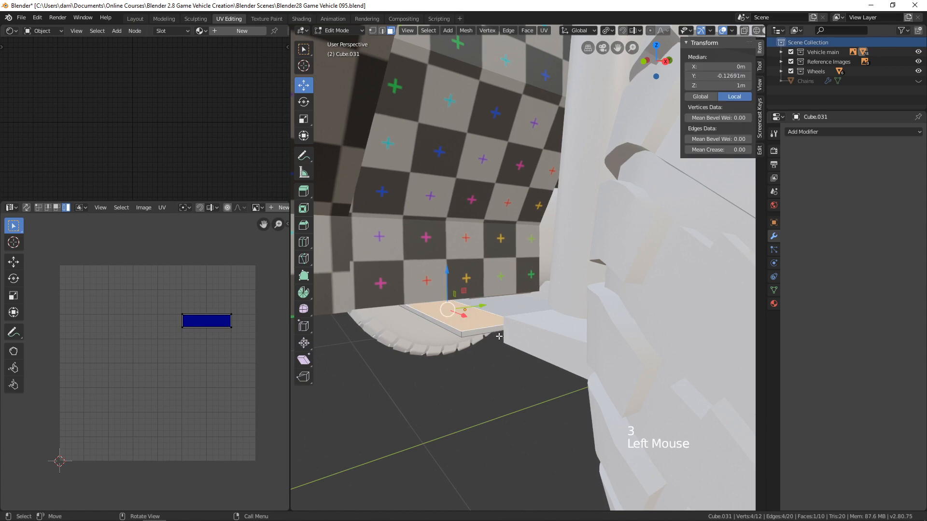
pyautogui.moveTo(461, 316); pyautogui.dragTo(485, 341, button='middle')
pyautogui.press('e')
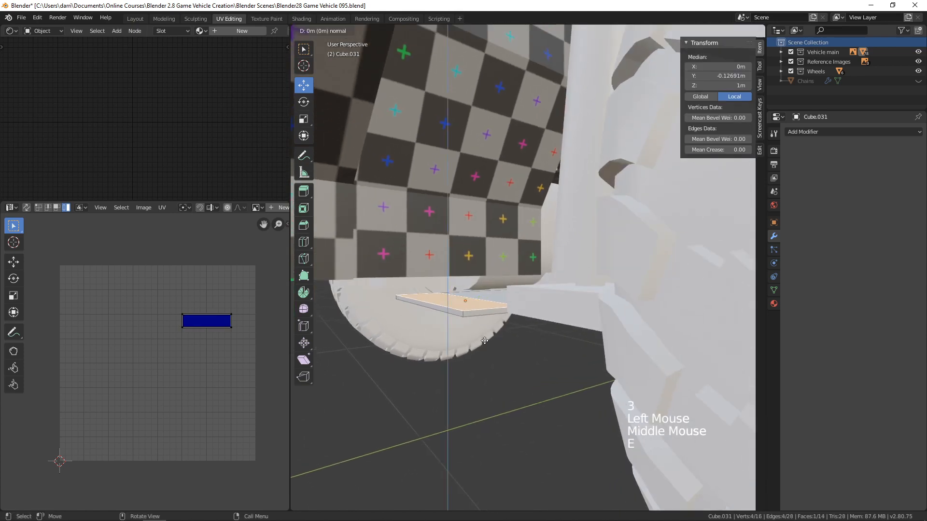
pyautogui.click(486, 305)
pyautogui.moveTo(494, 343); pyautogui.dragTo(500, 341, button='middle')
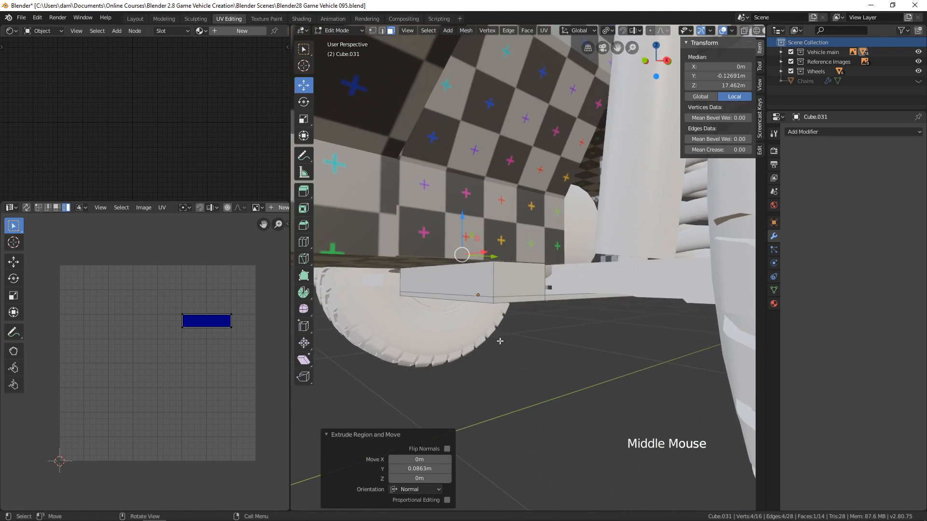
# Delete the top face of the extruded block and isolate the plate object from the rest of the vehicle
pyautogui.press('x')
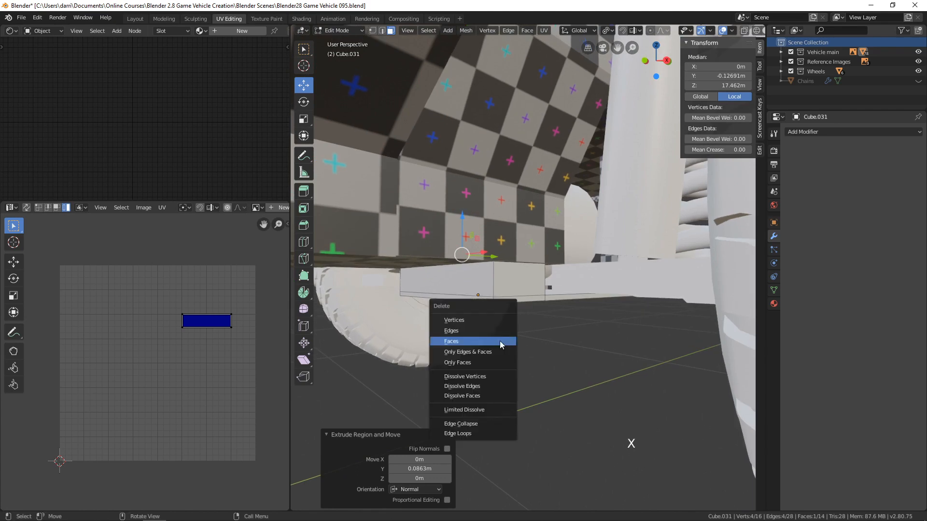
pyautogui.click(490, 342)
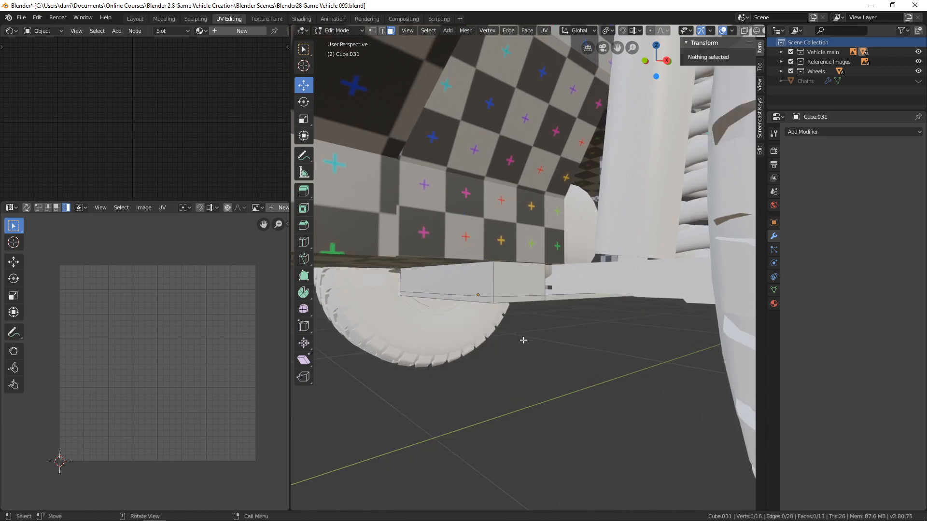
pyautogui.moveTo(522, 337); pyautogui.dragTo(554, 343, button='middle')
pyautogui.press('Tab')
pyautogui.press('KP_Divide')
pyautogui.scroll(-3, 503, 337)
# Mark the four edges around the plate's large flat top face as seams
pyautogui.press('Tab')
pyautogui.press('2')
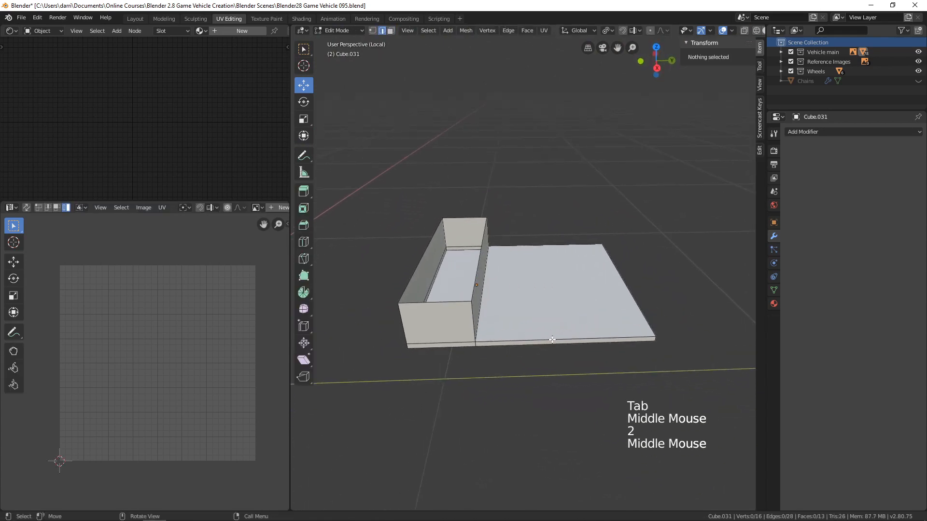
pyautogui.click(553, 340)
pyautogui.keyDown('shift'); pyautogui.click(482, 310); pyautogui.keyUp('shift')
pyautogui.keyDown('shift'); pyautogui.click(528, 247); pyautogui.keyUp('shift')
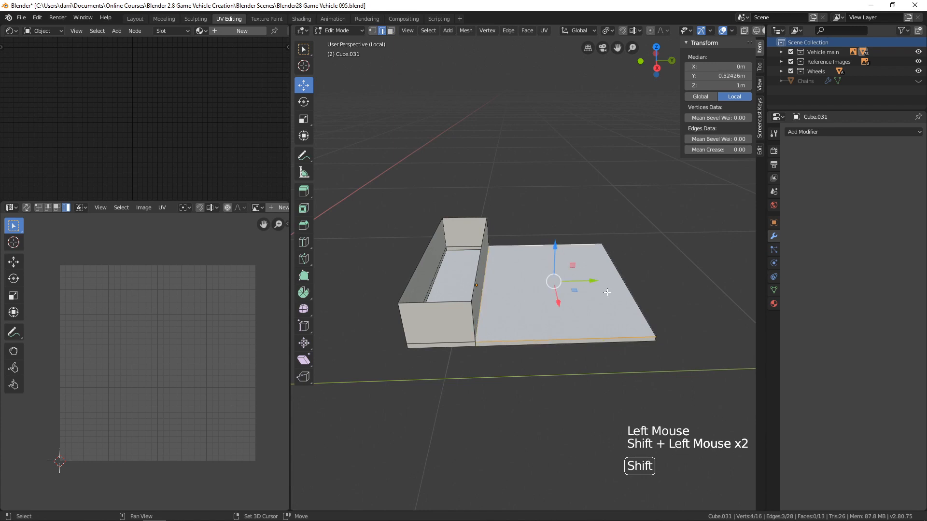
pyautogui.keyDown('shift'); pyautogui.click(623, 290); pyautogui.keyUp('shift')
pyautogui.hotkey('ctrl', 'e')
pyautogui.click(596, 295)
# Mark the three outer edges where the open box meets the plate as seams
pyautogui.moveTo(555, 333); pyautogui.dragTo(452, 331, button='middle')
pyautogui.click(546, 334)
pyautogui.keyDown('shift'); pyautogui.click(506, 336); pyautogui.keyUp('shift')
pyautogui.keyDown('shift'); pyautogui.click(474, 329); pyautogui.keyUp('shift')
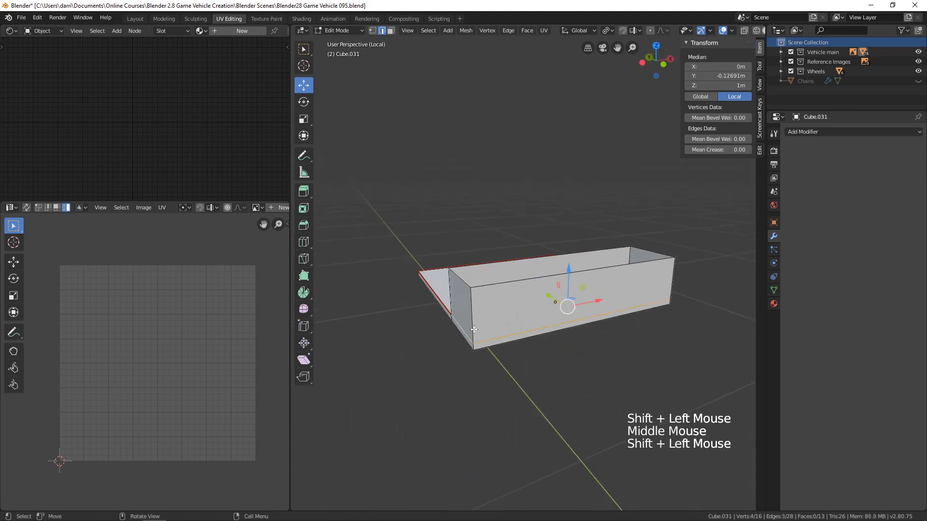
pyautogui.hotkey('ctrl', 'e')
pyautogui.click(448, 331)
# Mark one vertical outer corner edge of the open box as a seam
pyautogui.moveTo(499, 347); pyautogui.dragTo(481, 322, button='middle')
pyautogui.click(479, 322)
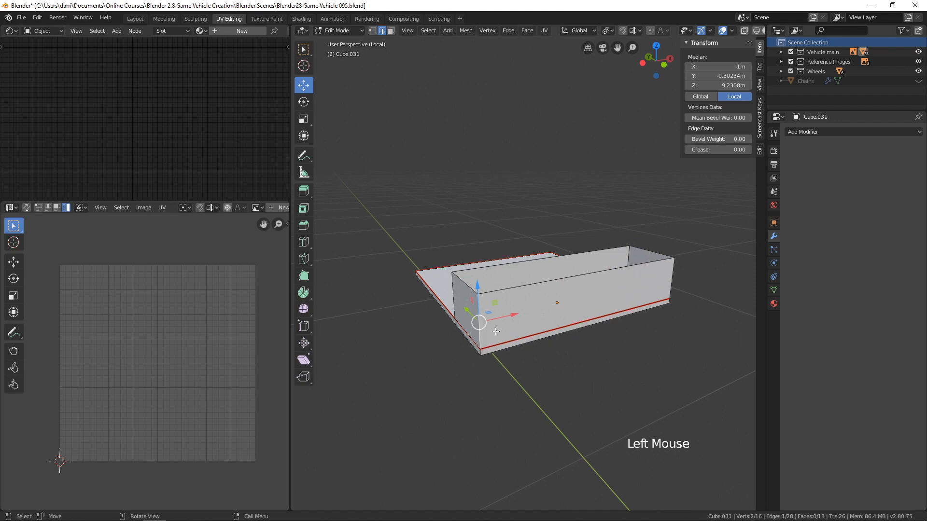
pyautogui.hotkey('ctrl', 'e')
pyautogui.click(485, 335)
# Mark the four short vertical edges at the corners of the plate's rim as seams
pyautogui.moveTo(485, 335); pyautogui.dragTo(519, 377, button='middle')
pyautogui.scroll(1, 500, 331)
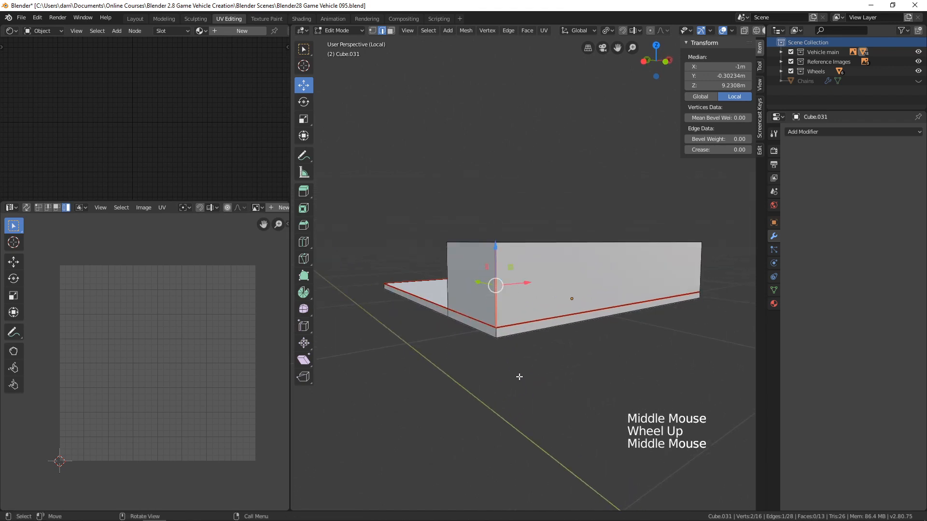
pyautogui.click(499, 335)
pyautogui.keyDown('shift'); pyautogui.click(698, 296); pyautogui.keyUp('shift')
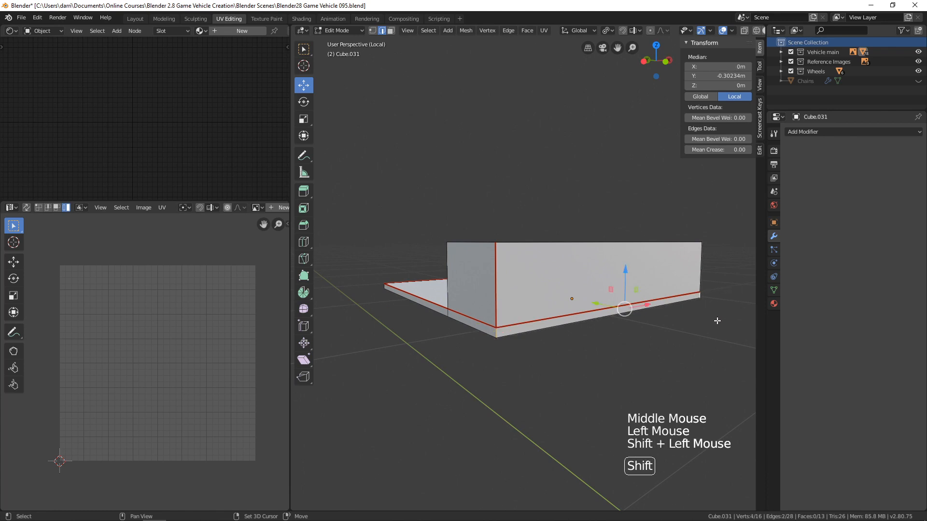
pyautogui.hotkey('ctrl', 'e')
pyautogui.click(673, 320)
pyautogui.moveTo(488, 358); pyautogui.dragTo(609, 356, button='middle')
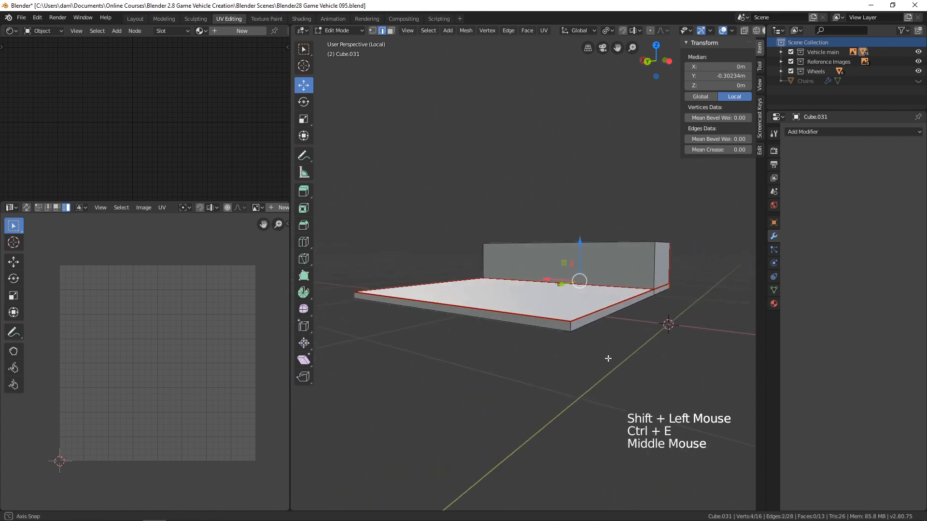
pyautogui.keyDown('shift'); pyautogui.click(664, 316); pyautogui.keyUp('shift')
pyautogui.moveTo(664, 317); pyautogui.dragTo(482, 351, button='middle')
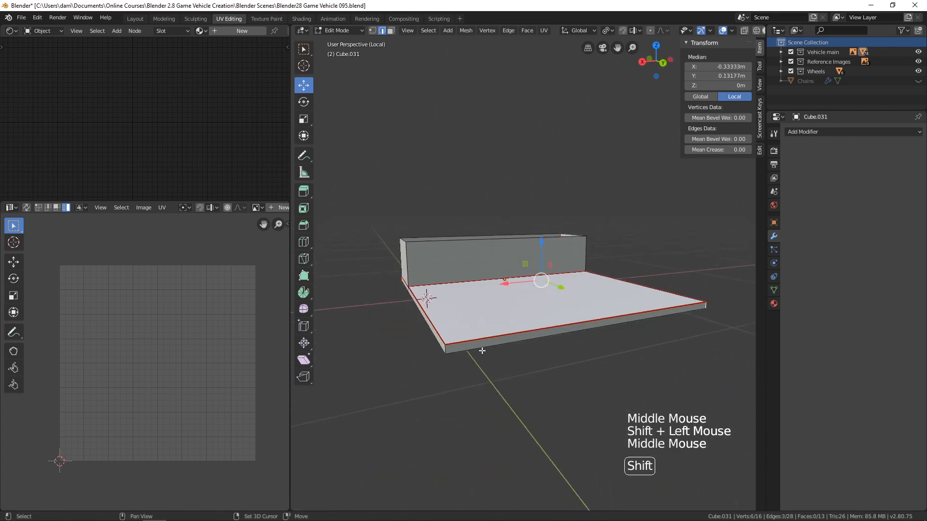
pyautogui.keyDown('shift'); pyautogui.click(446, 347); pyautogui.keyUp('shift')
pyautogui.hotkey('ctrl', 'e')
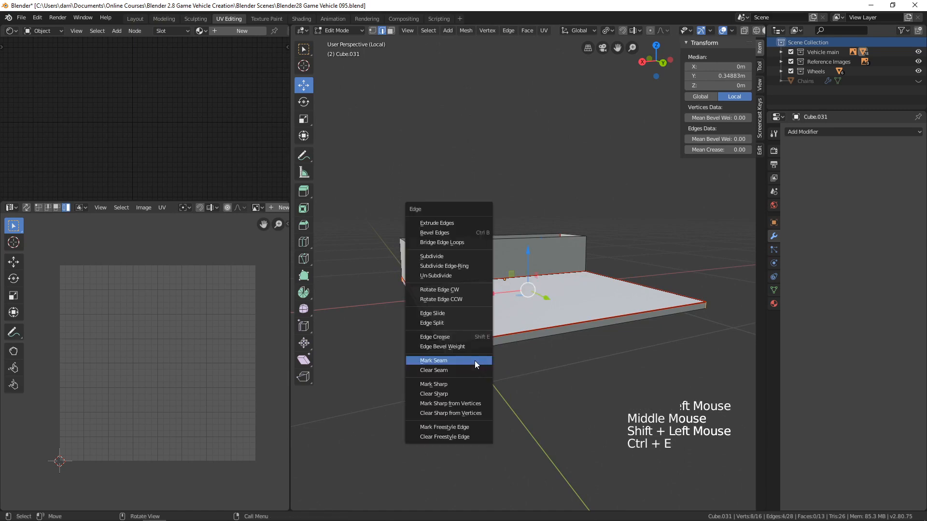
pyautogui.click(474, 361)
# Apply the scale of the plate object
pyautogui.scroll(-2, 505, 359)
pyautogui.scroll(-1, 506, 360)
pyautogui.moveTo(506, 359); pyautogui.dragTo(530, 368, button='middle')
pyautogui.press('Tab')
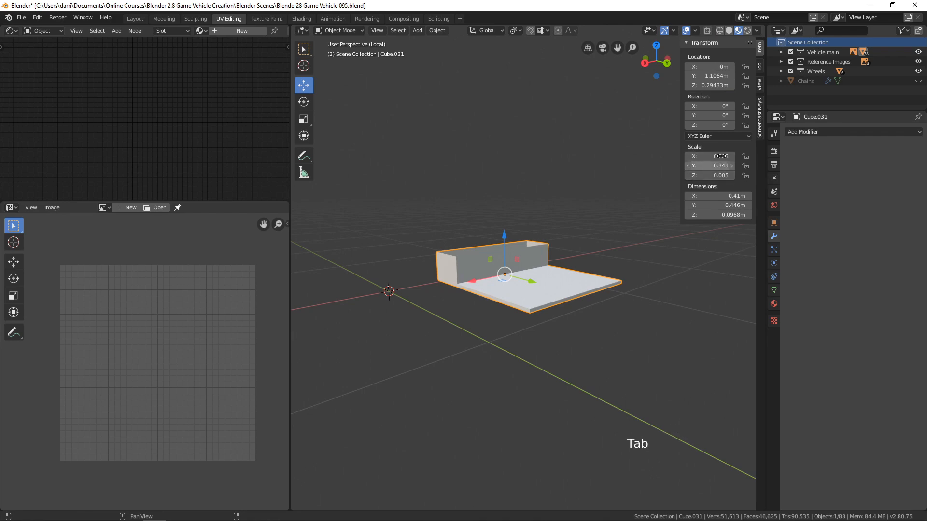
pyautogui.hotkey('ctrl', 'a')
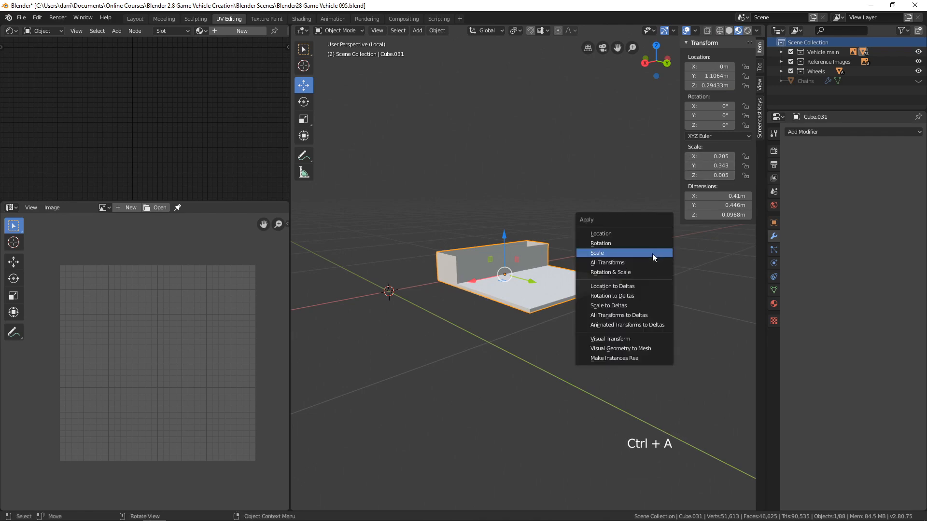
pyautogui.click(611, 253)
# Select all of the plate's geometry and unwrap it along the marked seams
pyautogui.press('Tab')
pyautogui.press('a')
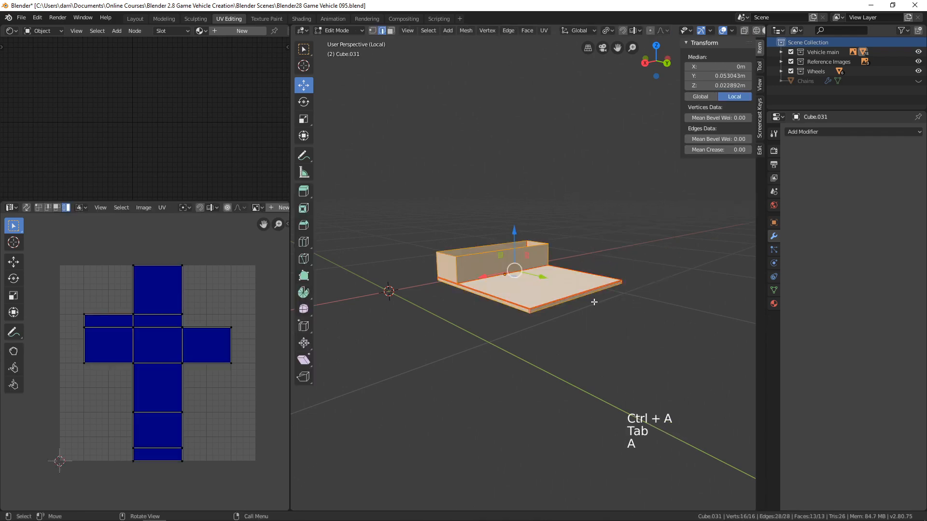
pyautogui.press('u')
pyautogui.click(594, 303)
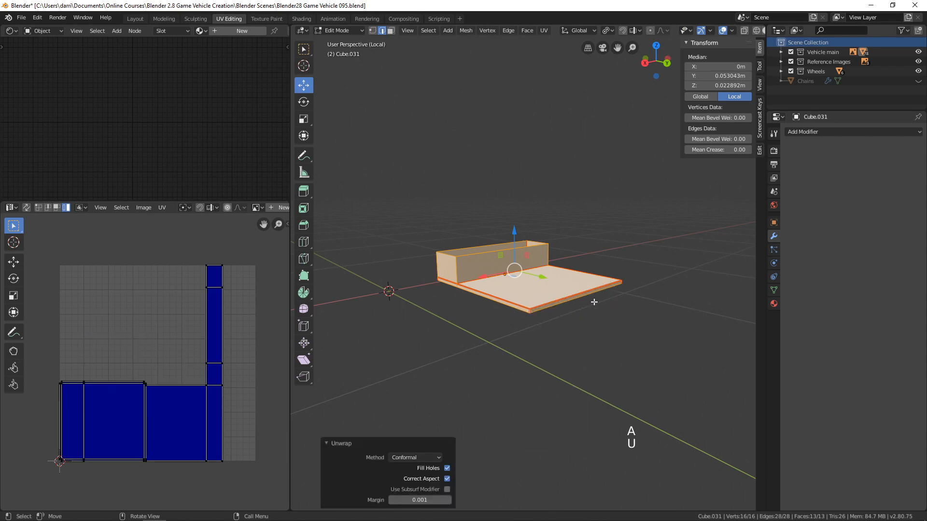
# Assign the uv test pattern material to the plate, return to the full vehicle scene and deselect everything
pyautogui.click(201, 30)
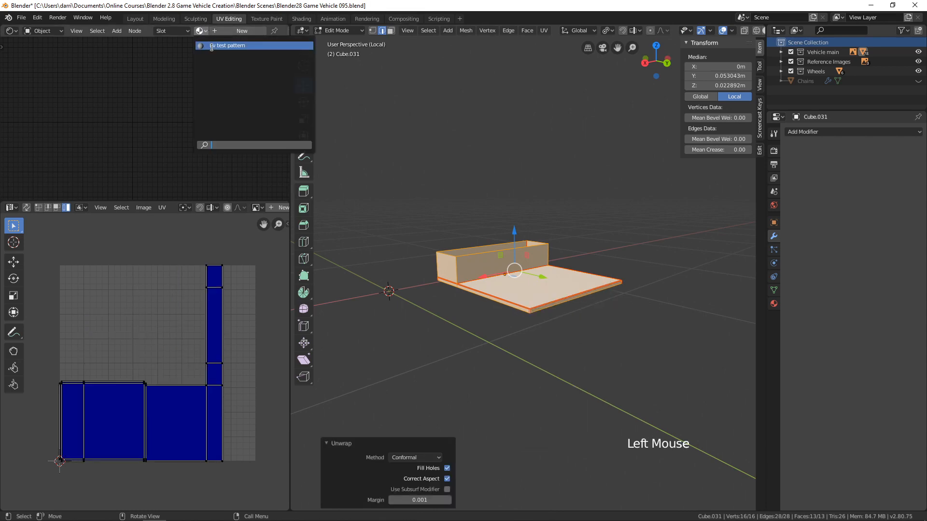
pyautogui.click(212, 46)
pyautogui.press('Tab')
pyautogui.moveTo(613, 343); pyautogui.dragTo(617, 371, button='middle')
pyautogui.scroll(1, 617, 367)
pyautogui.press('KP_Divide')
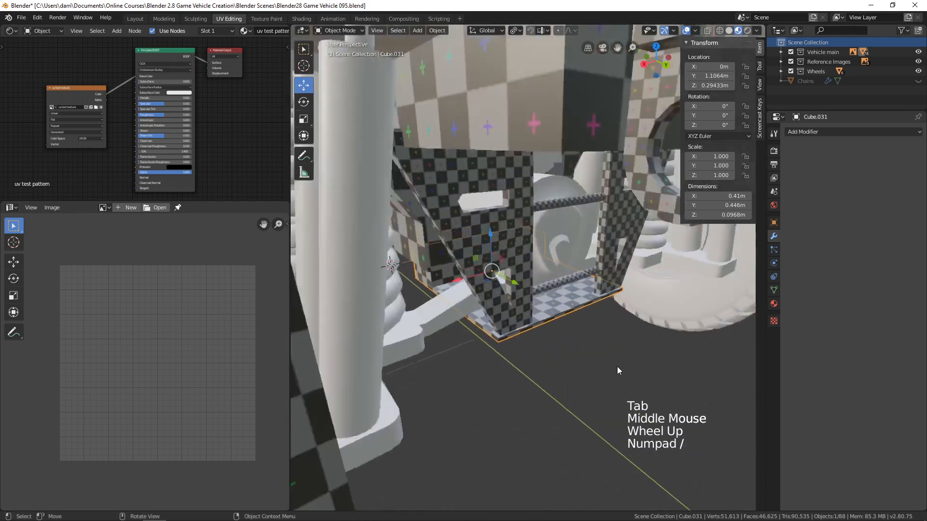
pyautogui.hotkey('alt', 'a')
# Isolate the small stepped block above the cylinder between the rear brackets and apply its scale
pyautogui.moveTo(608, 355); pyautogui.dragTo(559, 328, button='middle')
pyautogui.click(485, 218)
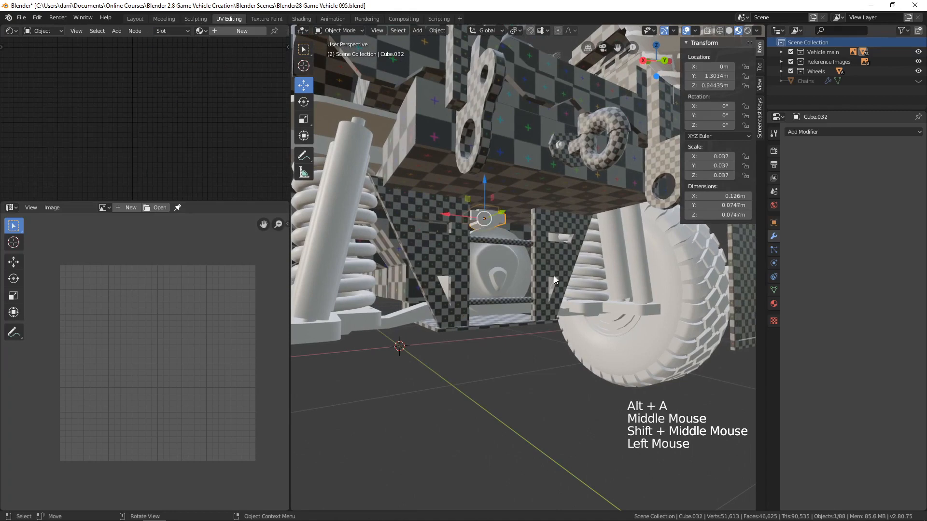
pyautogui.press('KP_Divide')
pyautogui.scroll(-2, 554, 276)
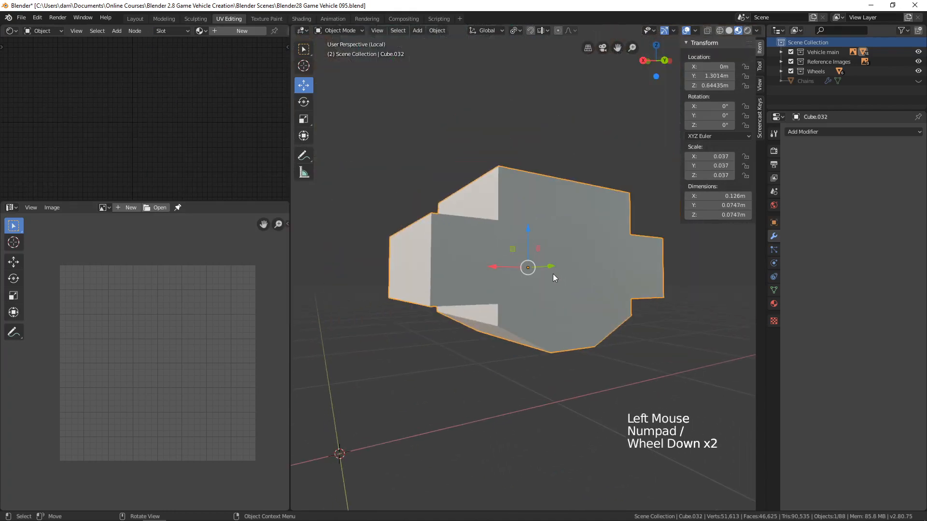
pyautogui.moveTo(552, 273); pyautogui.dragTo(557, 292, button='middle')
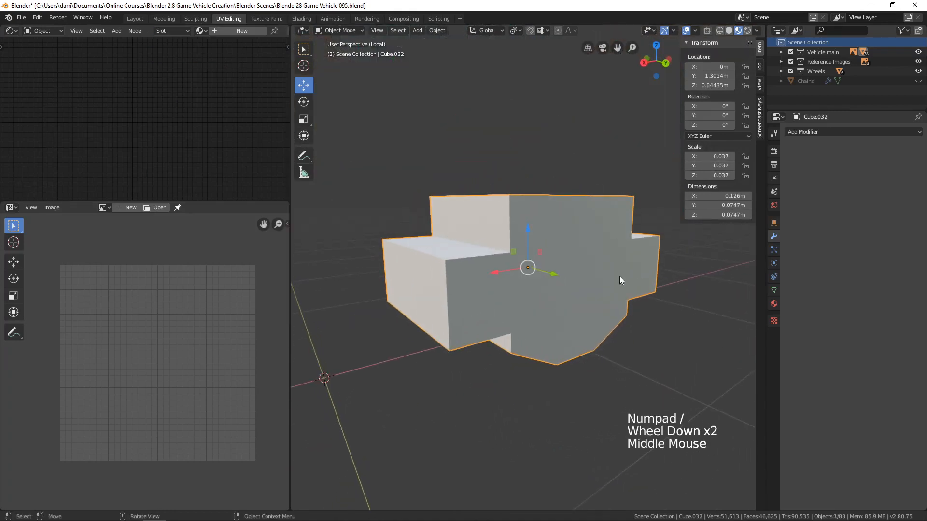
pyautogui.hotkey('ctrl', 'a')
pyautogui.click(597, 272)
pyautogui.moveTo(586, 266); pyautogui.dragTo(589, 298, button='middle')
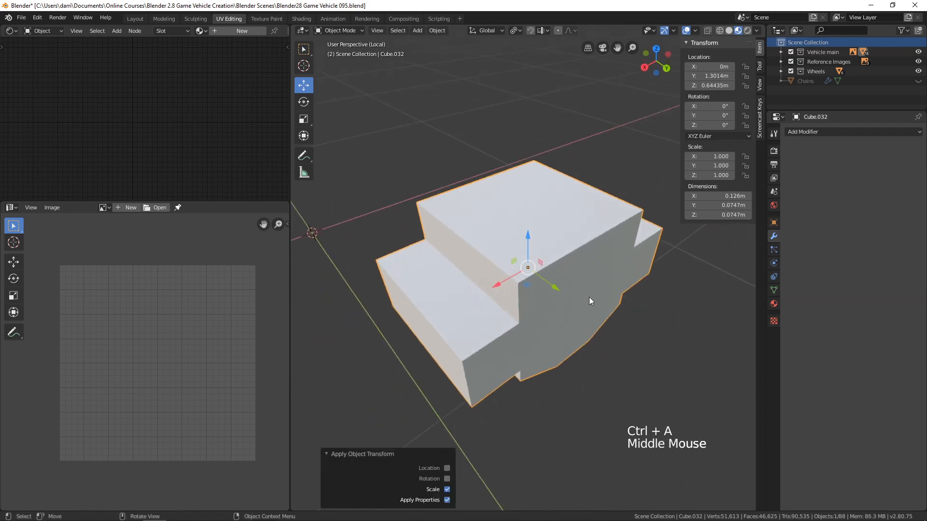
# Delete the three top faces of the stepped block
pyautogui.press('Tab')
pyautogui.press('3')
pyautogui.click(522, 236)
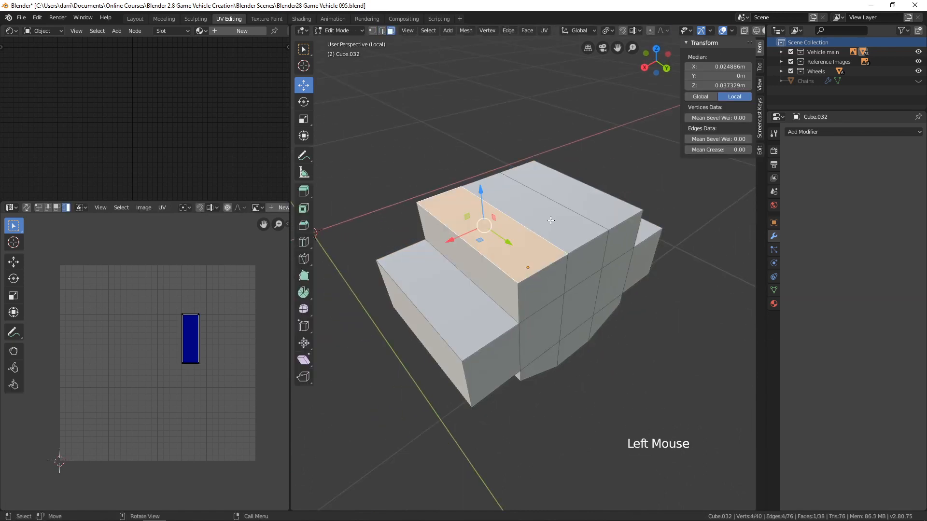
pyautogui.keyDown('shift'); pyautogui.click(541, 210); pyautogui.keyUp('shift')
pyautogui.keyDown('shift'); pyautogui.click(573, 224); pyautogui.keyUp('shift')
pyautogui.press('x')
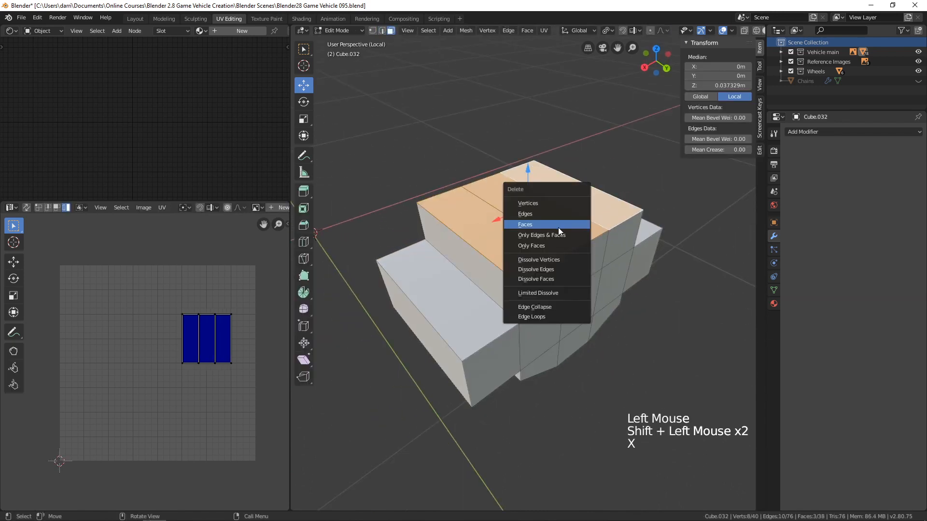
pyautogui.click(558, 227)
# Mark the outline edges of the block's two stepped end profiles as seams, leaving out the crosswise edges between them
pyautogui.moveTo(558, 227); pyautogui.dragTo(534, 243, button='middle')
pyautogui.moveTo(547, 357); pyautogui.dragTo(497, 273, button='middle')
pyautogui.scroll(-2, 532, 317)
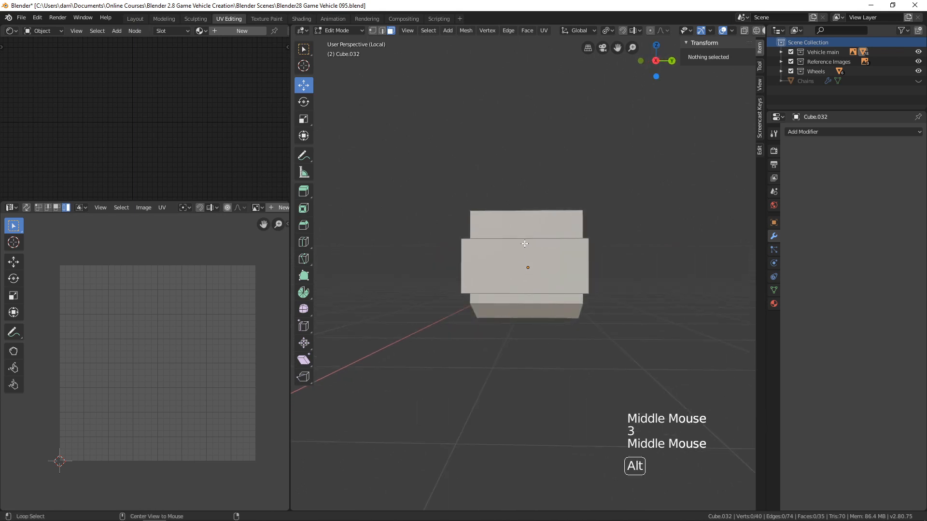
pyautogui.keyDown('alt'); pyautogui.click(568, 279); pyautogui.keyUp('alt')
pyautogui.moveTo(642, 310); pyautogui.dragTo(624, 334, button='middle')
pyautogui.press('2')
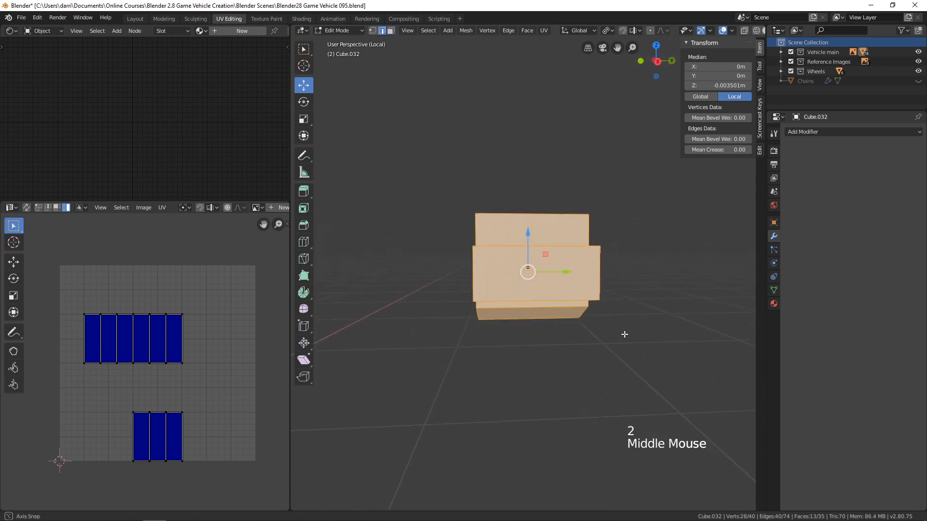
pyautogui.press('c')
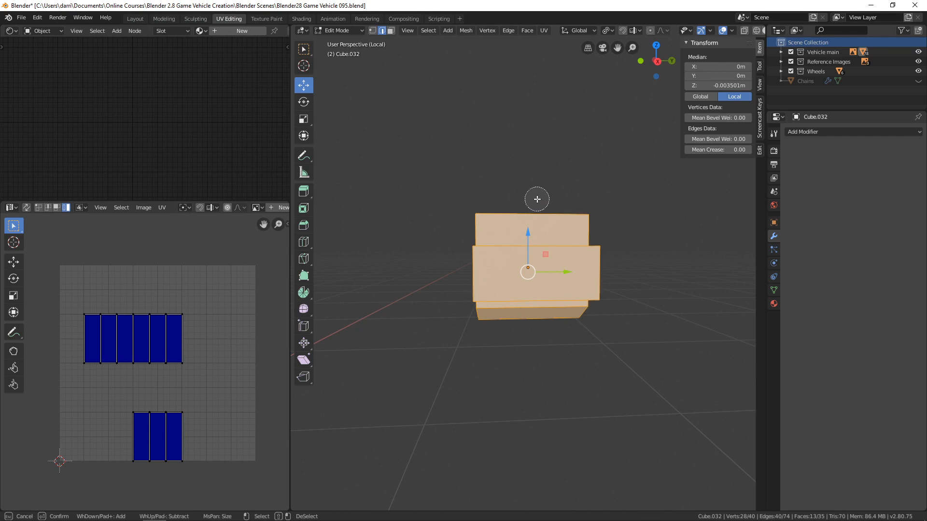
pyautogui.press('Escape')
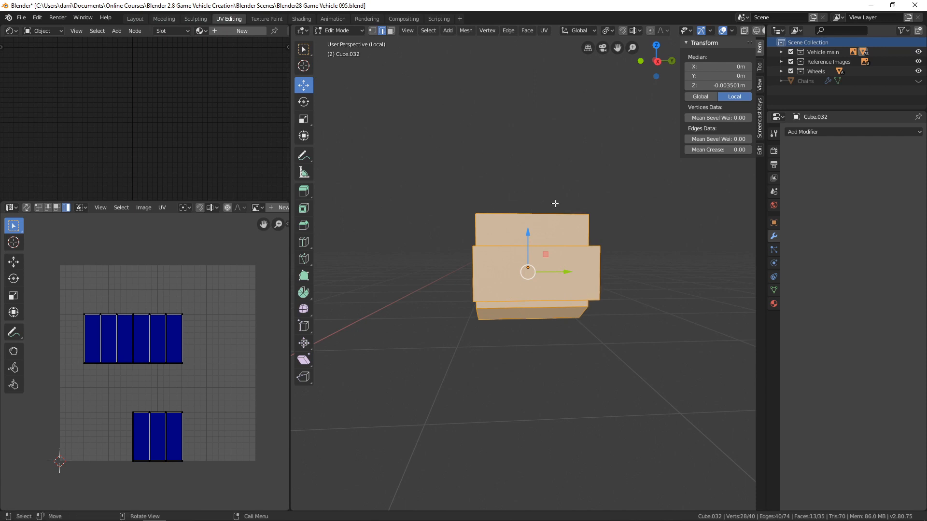
pyautogui.hotkey('alt', 'z')
pyautogui.moveTo(659, 263); pyautogui.dragTo(654, 260, button='middle')
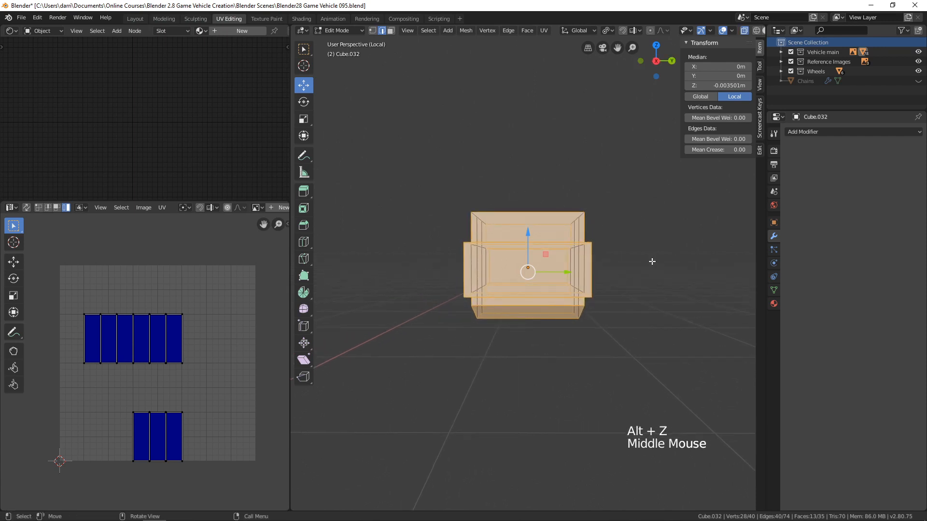
pyautogui.press('c')
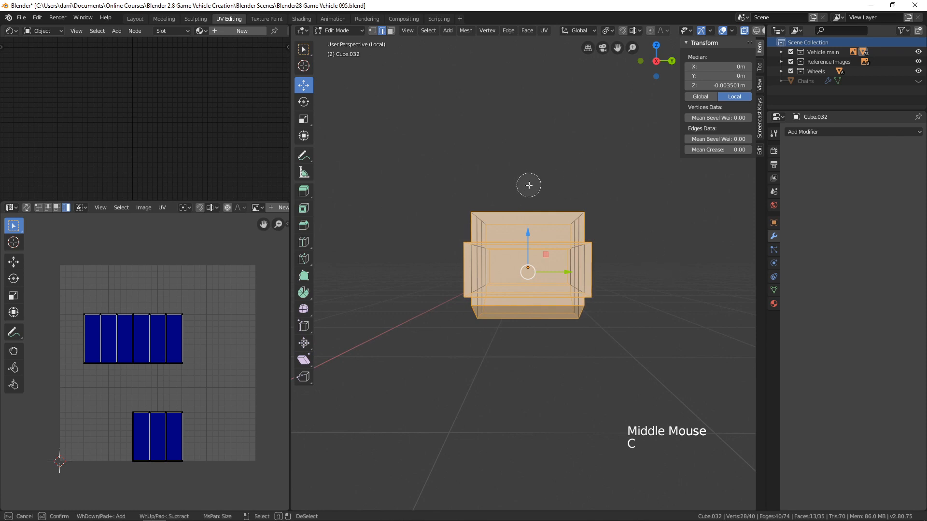
pyautogui.keyDown('shift'); pyautogui.moveTo(528, 185); pyautogui.dragTo(519, 347); pyautogui.keyUp('shift')
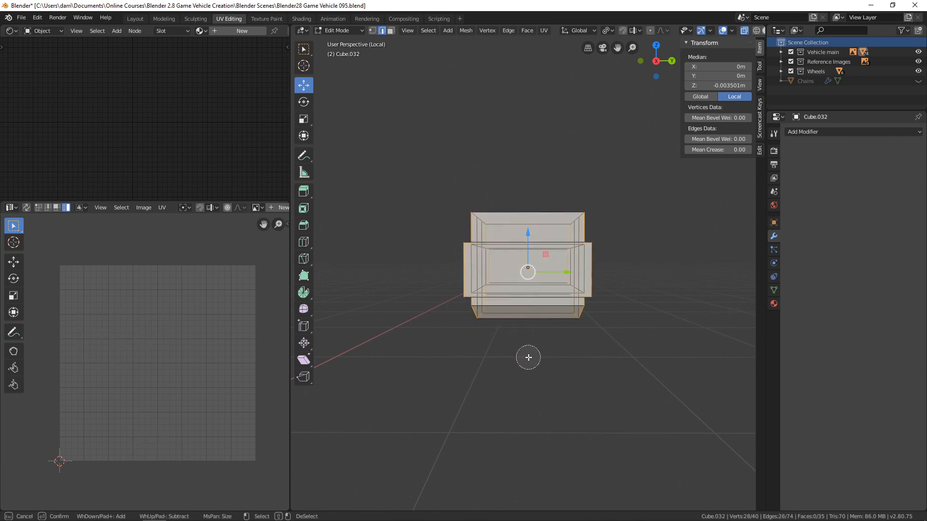
pyautogui.moveTo(482, 364); pyautogui.dragTo(622, 379, button='middle')
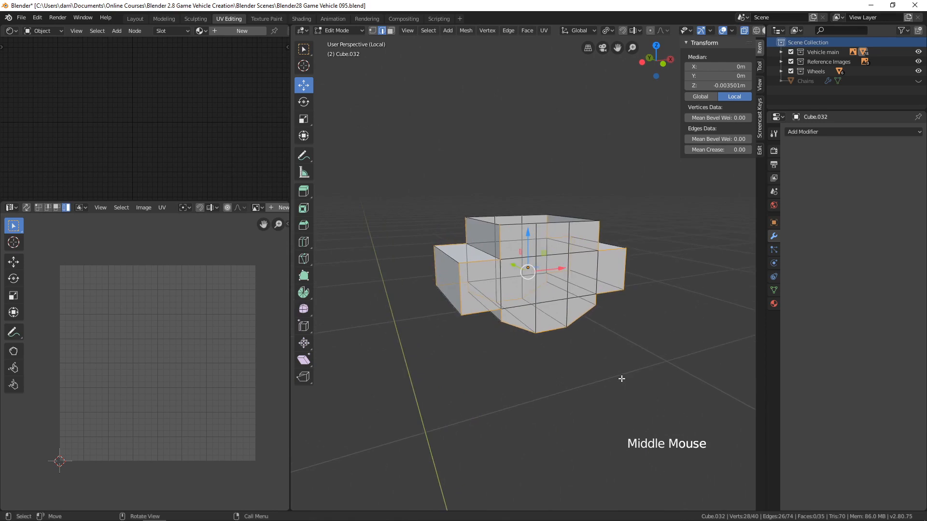
pyautogui.hotkey('alt', 'z')
pyautogui.moveTo(521, 376); pyautogui.dragTo(491, 371, button='middle')
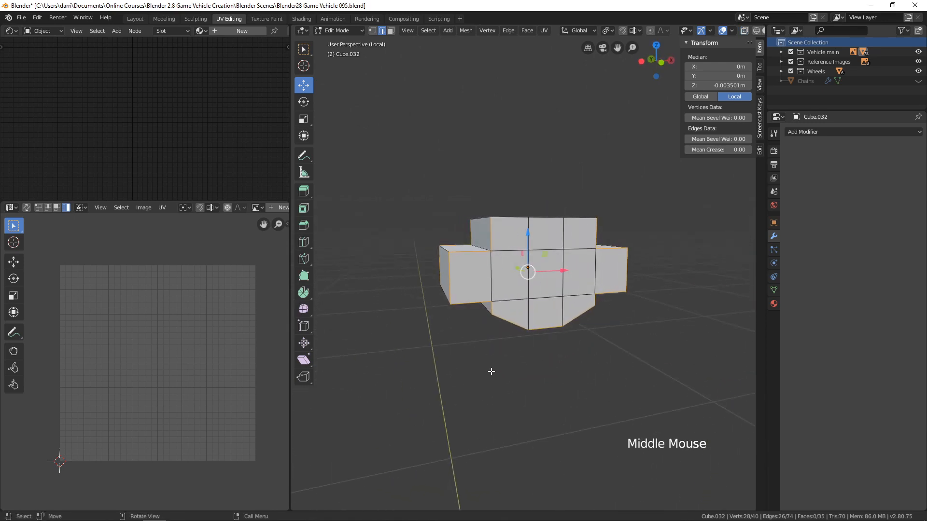
pyautogui.hotkey('ctrl', 'e')
pyautogui.click(468, 371)
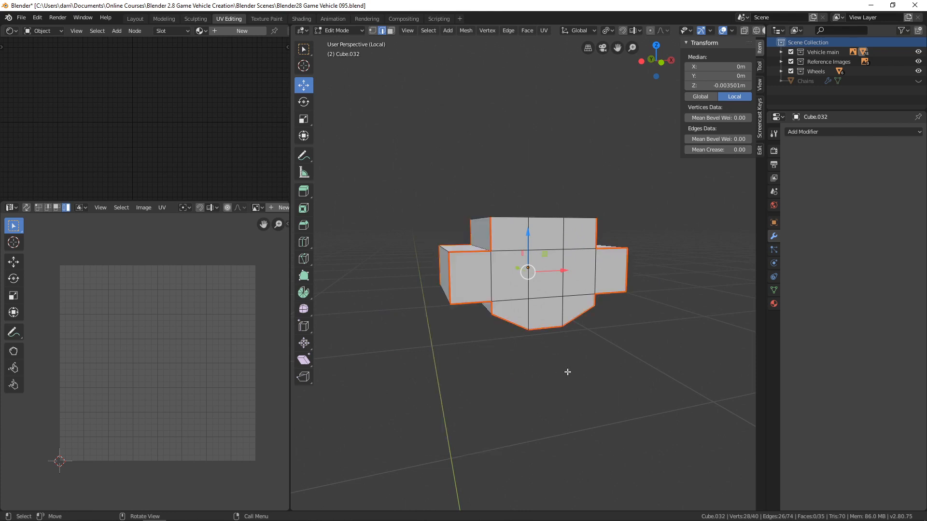
# Select all of the block's geometry and unwrap it along the marked seams
pyautogui.press('a')
pyautogui.moveTo(567, 372); pyautogui.dragTo(546, 370, button='middle')
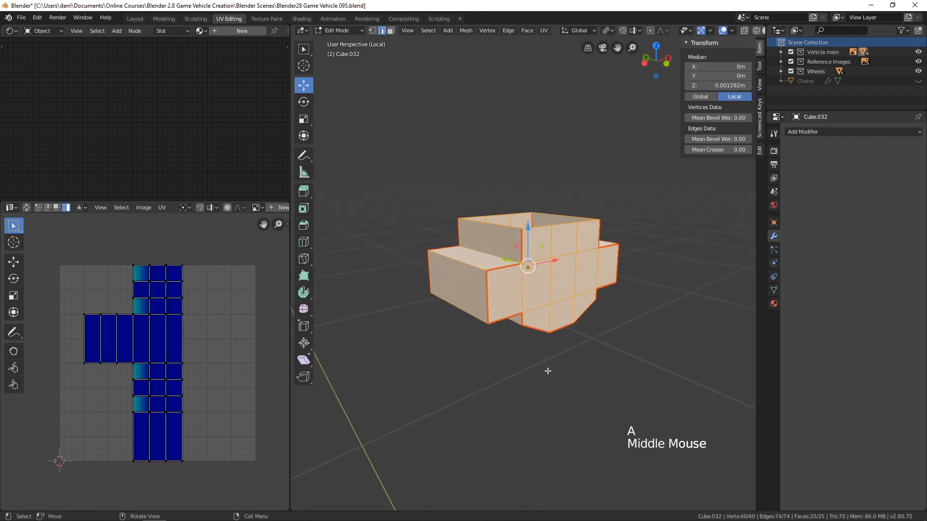
pyautogui.press('u')
pyautogui.click(545, 371)
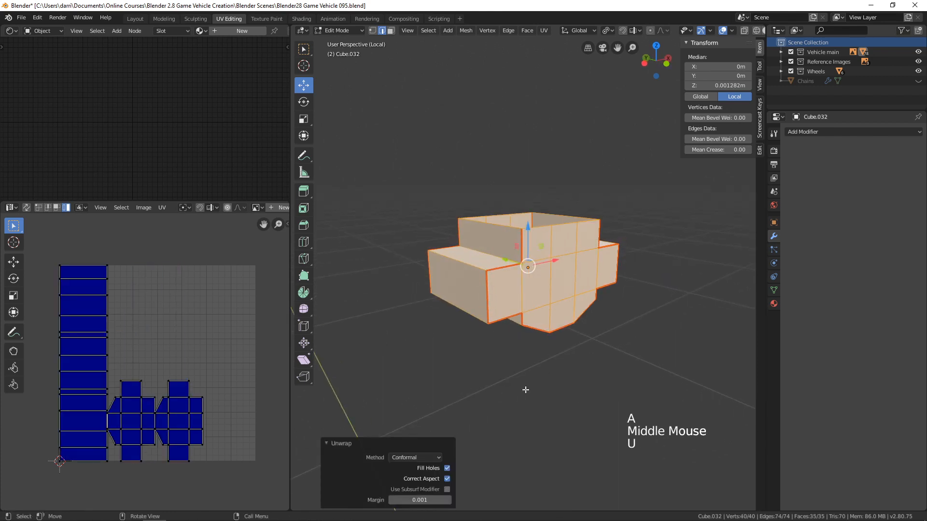
# Assign the uv test pattern material to the stepped block and return to the full vehicle scene
pyautogui.click(201, 31)
pyautogui.click(215, 45)
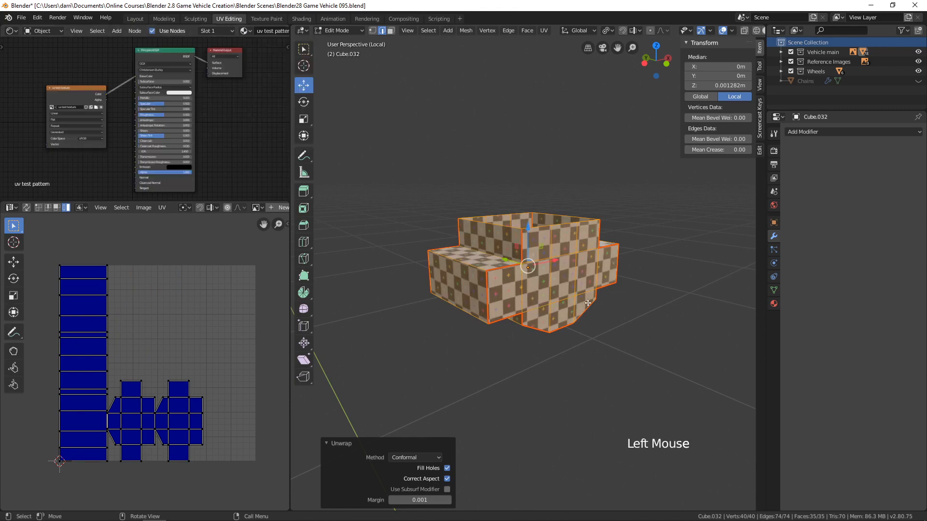
pyautogui.moveTo(588, 303); pyautogui.dragTo(586, 303, button='middle')
pyautogui.press('Tab')
pyautogui.scroll(-3, 587, 303)
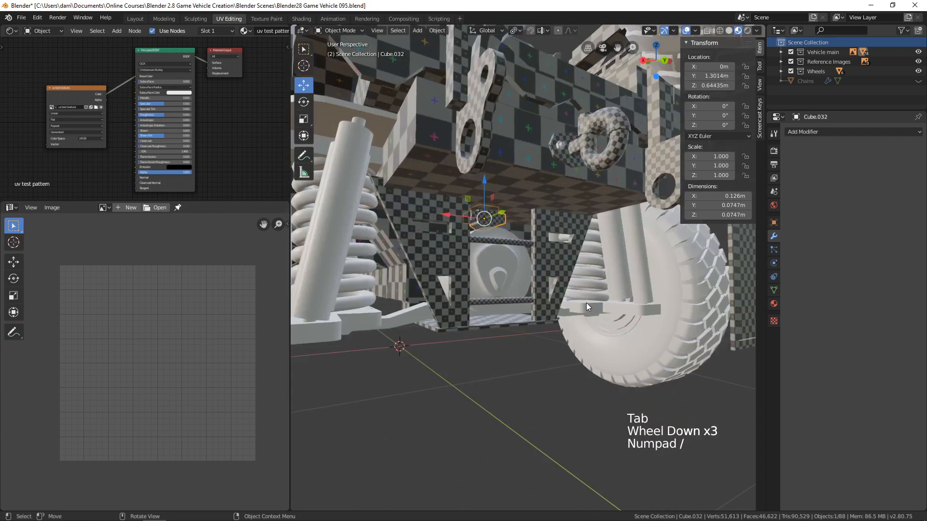
# Isolate the cylinder between the rear brackets and delete its flat end face opposite the recessed end
pyautogui.moveTo(586, 302); pyautogui.dragTo(484, 259, button='middle')
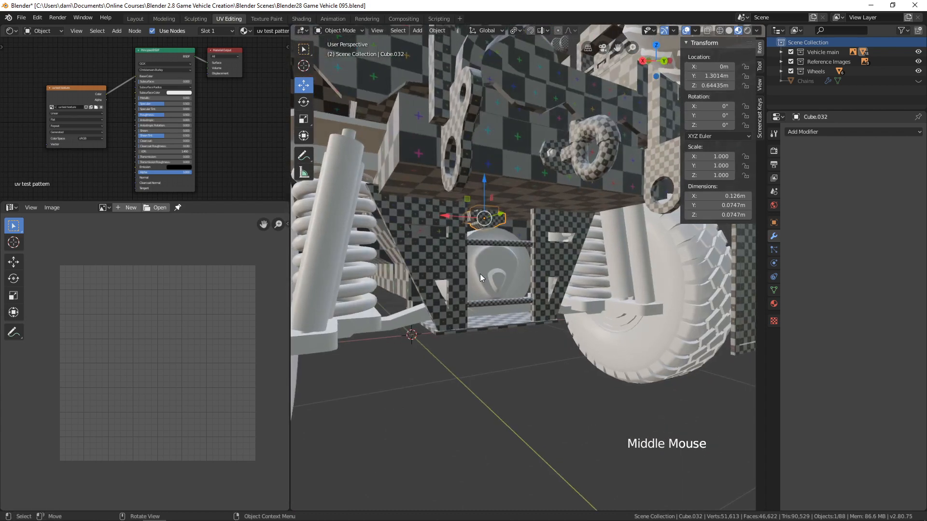
pyautogui.click(494, 276)
pyautogui.moveTo(415, 302); pyautogui.dragTo(600, 306, button='middle')
pyautogui.press('KP_Divide')
pyautogui.scroll(-3, 406, 308)
pyautogui.press('Tab')
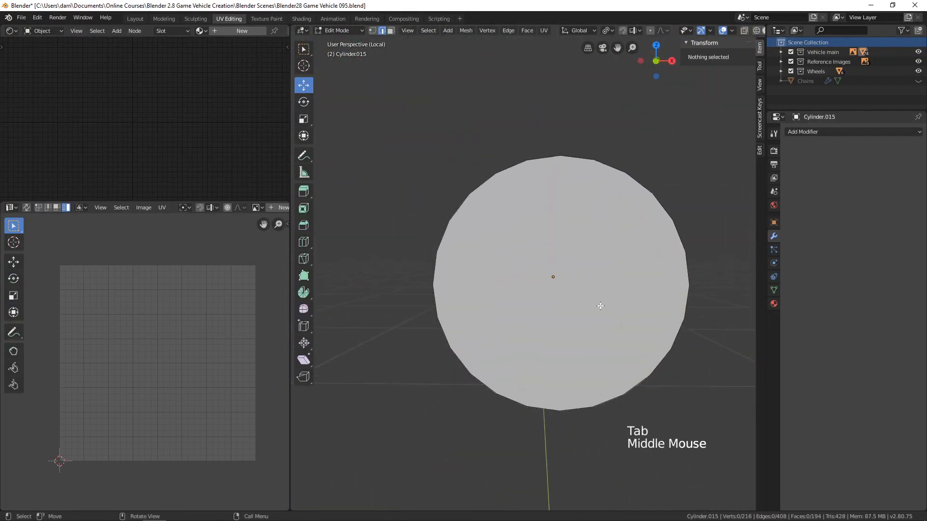
pyautogui.press('3')
pyautogui.click(594, 307)
pyautogui.press('x')
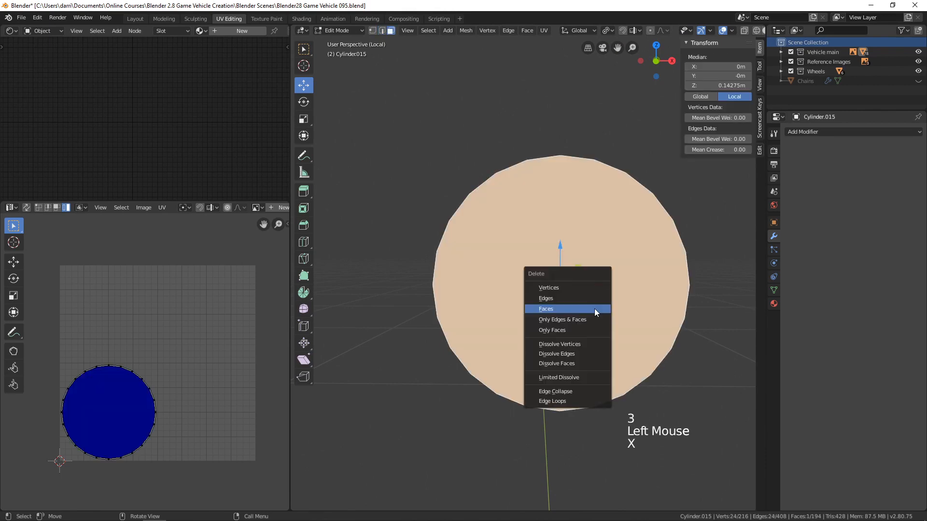
pyautogui.click(578, 309)
# Mark the outer rim loop of the cylinder's recessed end and one lengthwise edge along its top as seams
pyautogui.scroll(-3, 577, 308)
pyautogui.moveTo(577, 309); pyautogui.dragTo(542, 322, button='middle')
pyautogui.scroll(2, 561, 317)
pyautogui.press('2')
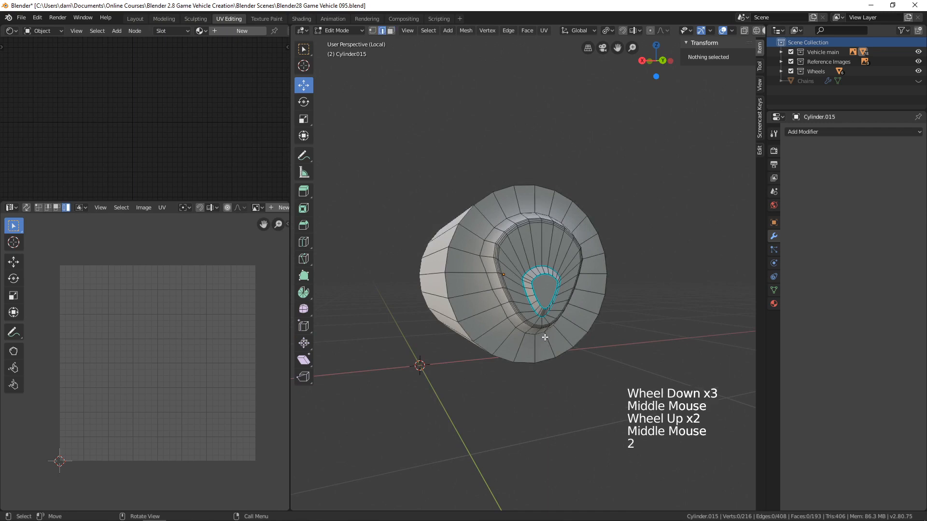
pyautogui.keyDown('alt'); pyautogui.click(525, 361); pyautogui.keyUp('alt')
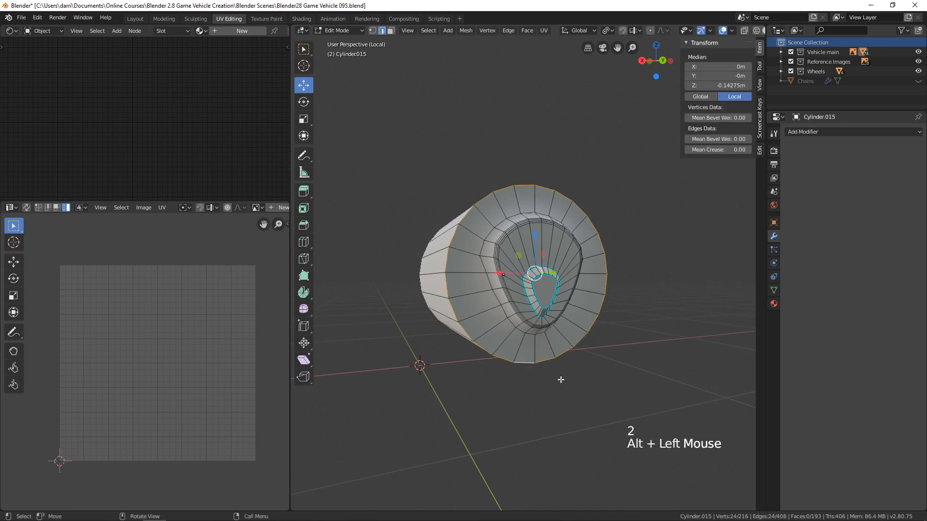
pyautogui.moveTo(560, 378); pyautogui.dragTo(555, 328, button='middle')
pyautogui.keyDown('shift'); pyautogui.click(515, 324); pyautogui.keyUp('shift')
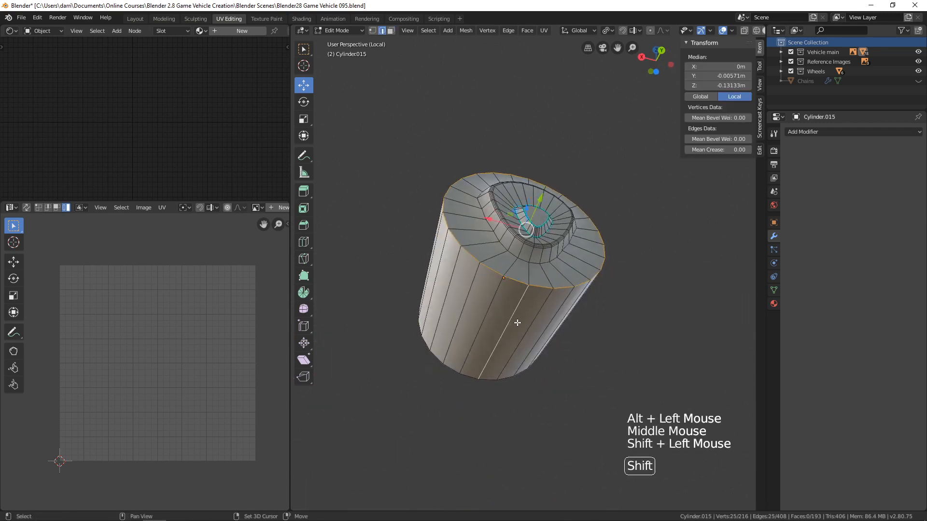
pyautogui.moveTo(542, 258); pyautogui.dragTo(530, 367, button='middle')
pyautogui.hotkey('ctrl', 'z')
pyautogui.keyDown('shift'); pyautogui.click(603, 265); pyautogui.keyUp('shift')
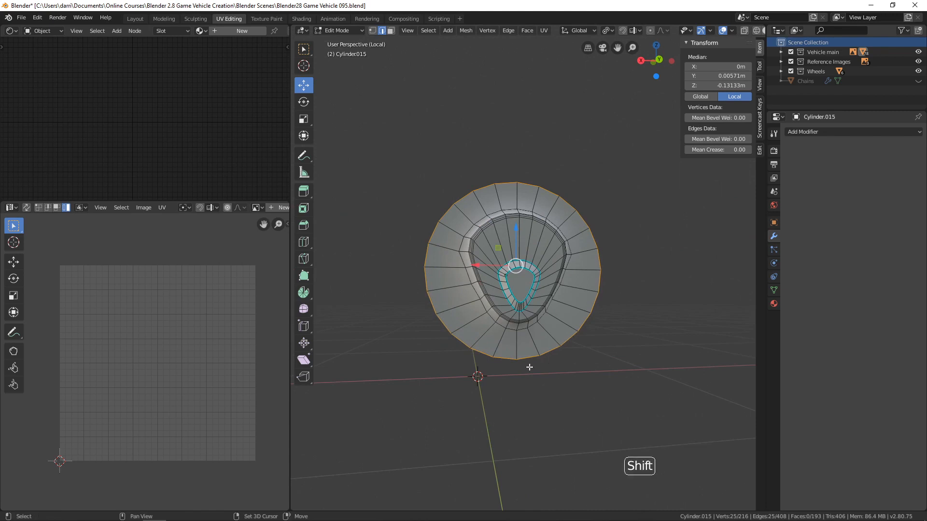
pyautogui.hotkey('ctrl', 'e')
pyautogui.click(560, 369)
# Unwrap all of the cylinder's geometry along the seams and inspect the round end's UV island
pyautogui.moveTo(560, 369); pyautogui.dragTo(557, 351, button='middle')
pyautogui.press('a')
pyautogui.scroll(-1, 558, 351)
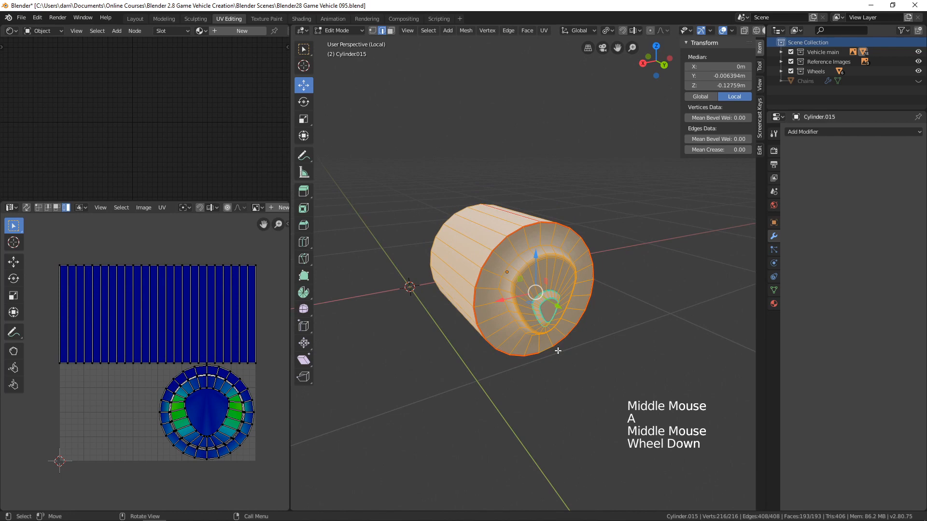
pyautogui.press('u')
pyautogui.click(557, 350)
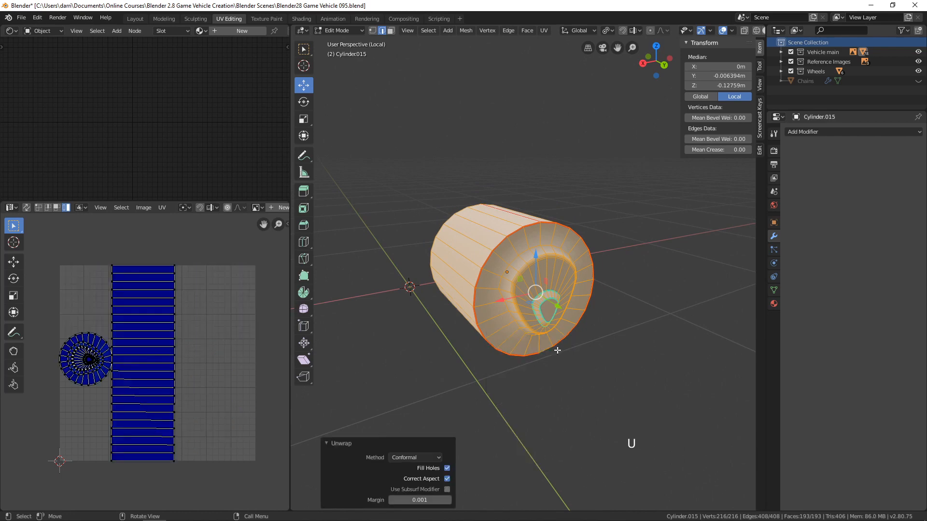
pyautogui.scroll(4, 130, 341)
pyautogui.keyDown('shift'); pyautogui.moveTo(130, 341); pyautogui.dragTo(223, 333, button='middle'); pyautogui.keyUp('shift')
pyautogui.scroll(3, 221, 334)
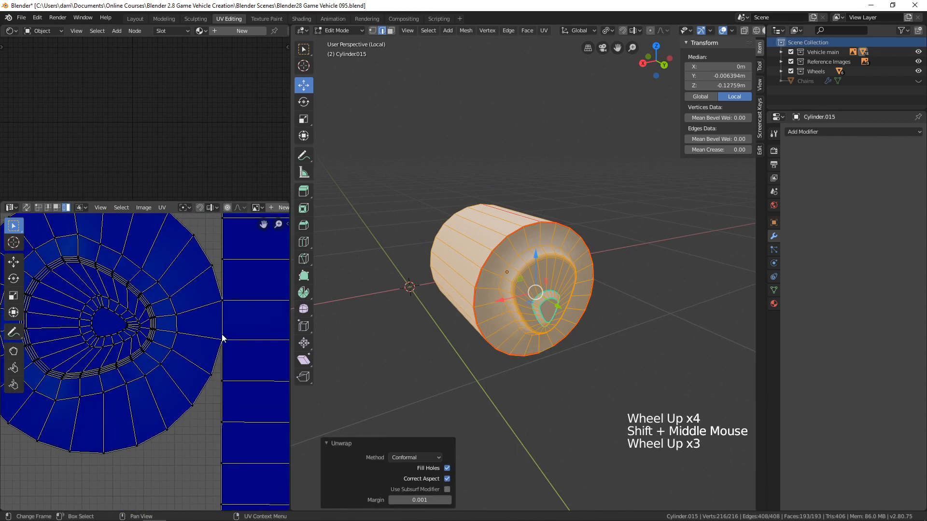
pyautogui.scroll(-8, 221, 334)
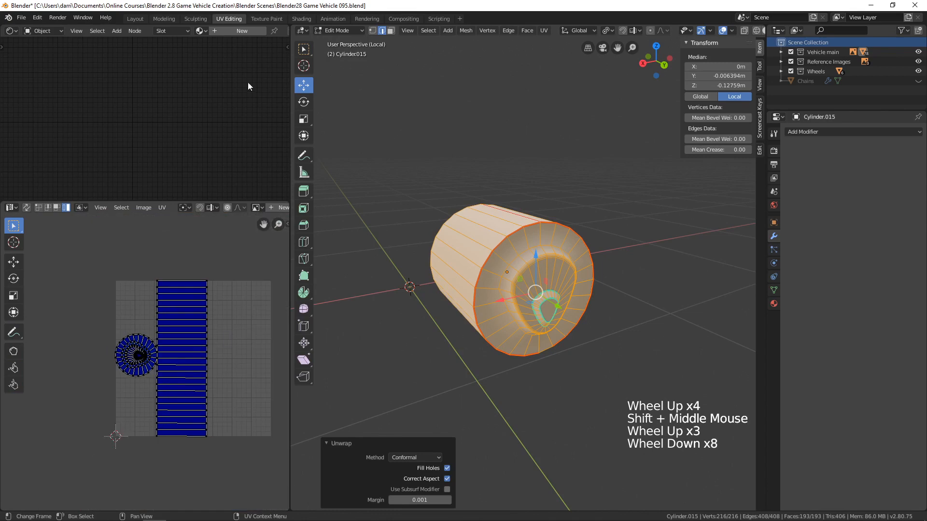
# Assign the uv test pattern material to the cylinder and return to the full vehicle scene
pyautogui.click(203, 31)
pyautogui.click(208, 46)
pyautogui.moveTo(554, 293); pyautogui.dragTo(642, 300, button='middle')
pyautogui.press('Tab')
pyautogui.press('KP_Divide')
pyautogui.scroll(-2, 647, 304)
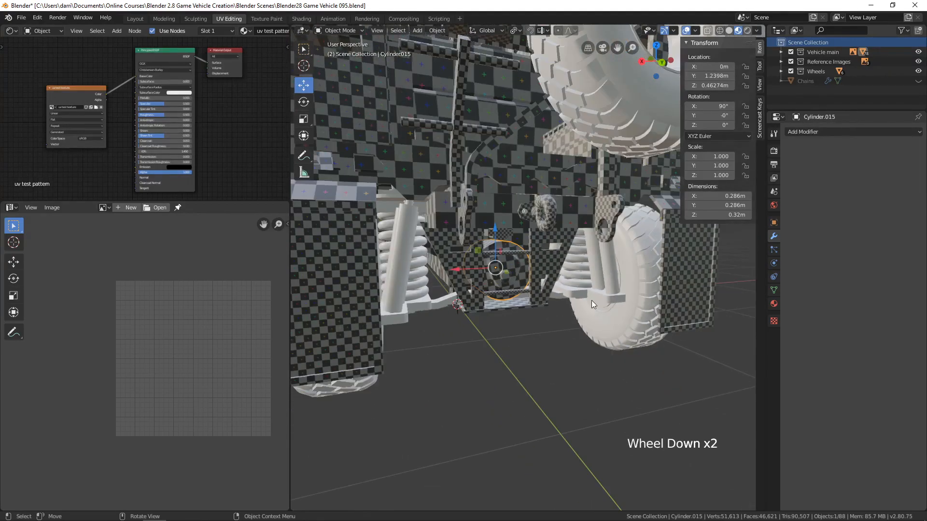
# Isolate the bent crossbar beneath the rear brackets and apply its Mirror modifier
pyautogui.click(582, 290)
pyautogui.moveTo(582, 301); pyautogui.dragTo(596, 291, button='middle')
pyautogui.scroll(2, 593, 309)
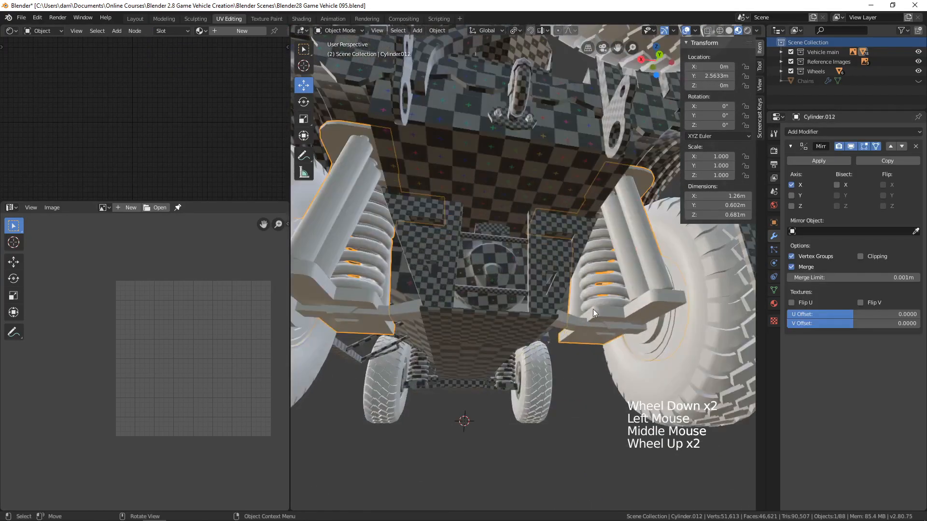
pyautogui.click(573, 324)
pyautogui.moveTo(584, 344); pyautogui.dragTo(590, 320, button='middle')
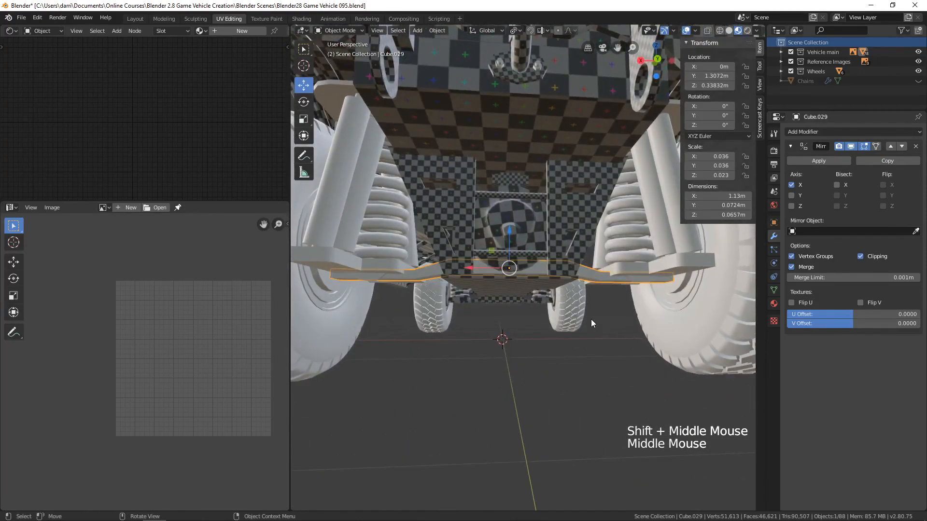
pyautogui.press('KP_Divide')
pyautogui.moveTo(583, 236); pyautogui.dragTo(633, 294, button='middle')
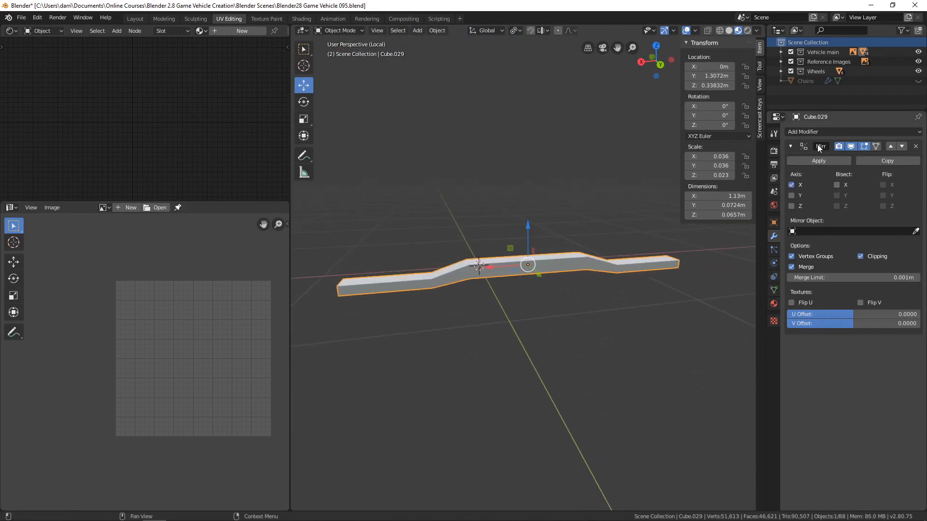
pyautogui.click(823, 163)
# Dissolve the edge loop around the middle of the crossbar
pyautogui.moveTo(601, 253); pyautogui.dragTo(600, 267, button='middle')
pyautogui.press('Tab')
pyautogui.scroll(3, 600, 268)
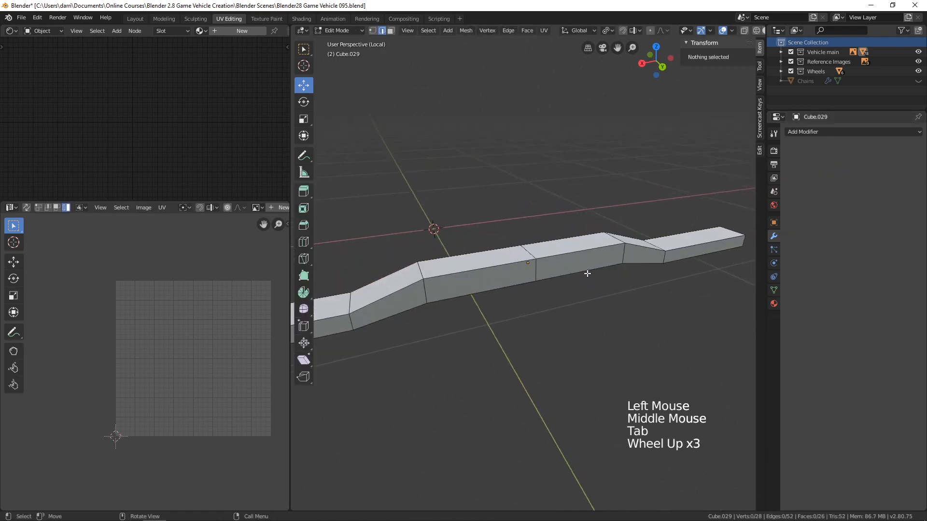
pyautogui.keyDown('alt'); pyautogui.click(536, 268); pyautogui.keyUp('alt')
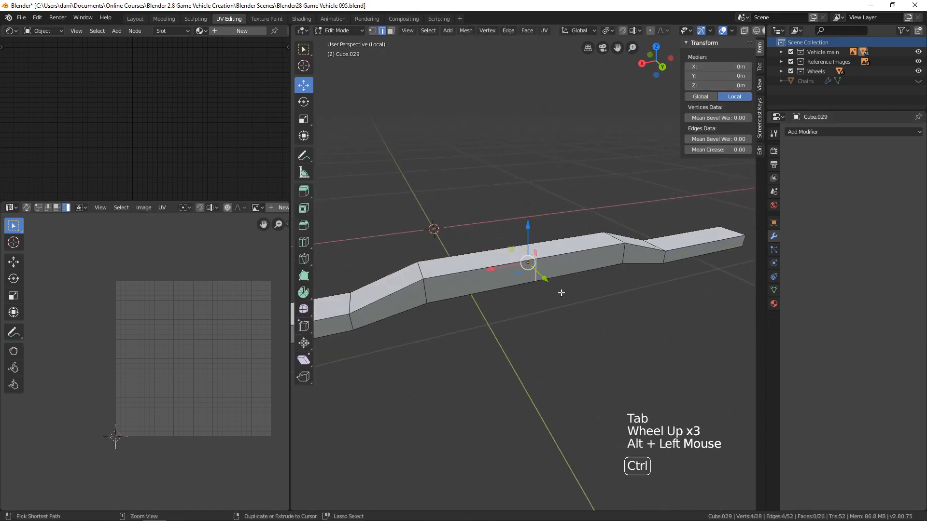
pyautogui.press('x')
pyautogui.press('x')
pyautogui.click(531, 343)
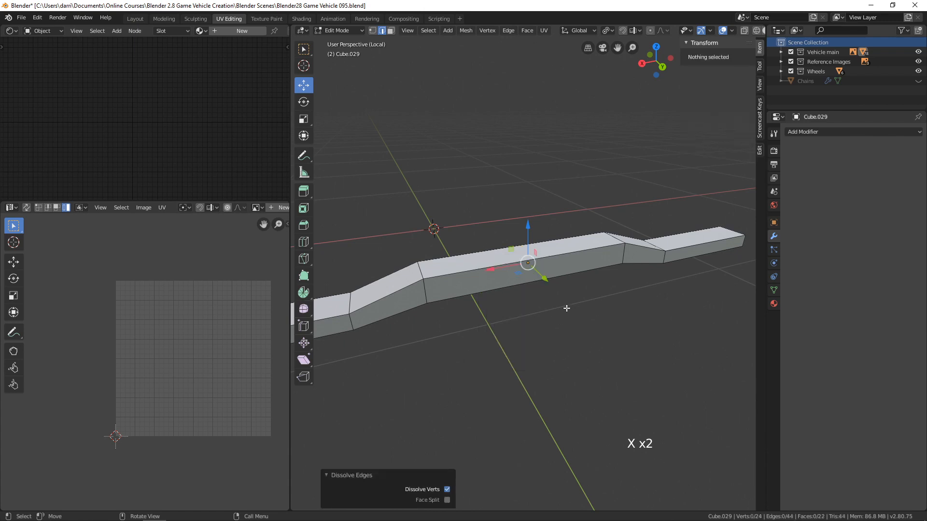
pyautogui.hotkey('alt', 'a')
# Delete the small end faces at both ends of the crossbar
pyautogui.scroll(-3, 577, 312)
pyautogui.moveTo(578, 313); pyautogui.dragTo(464, 261, button='middle')
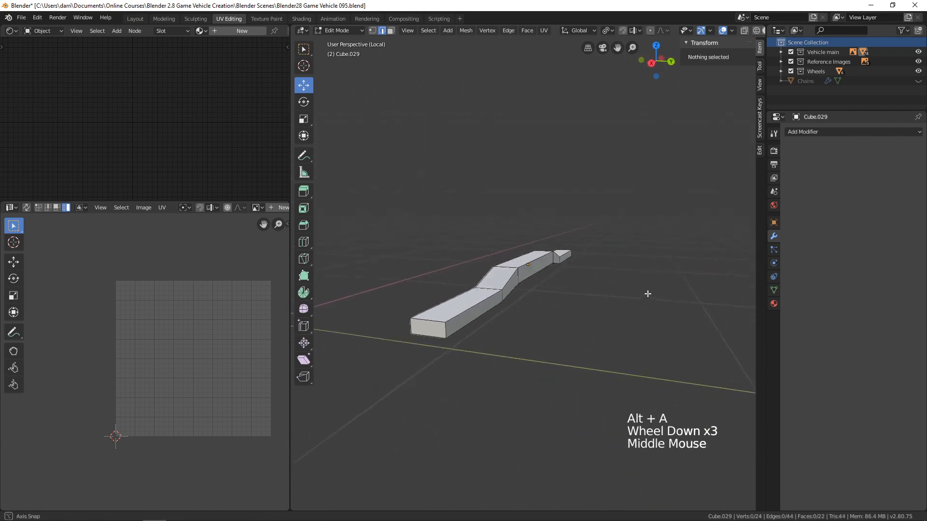
pyautogui.press('3')
pyautogui.click(435, 327)
pyautogui.keyDown('shift'); pyautogui.click(554, 259); pyautogui.keyUp('shift')
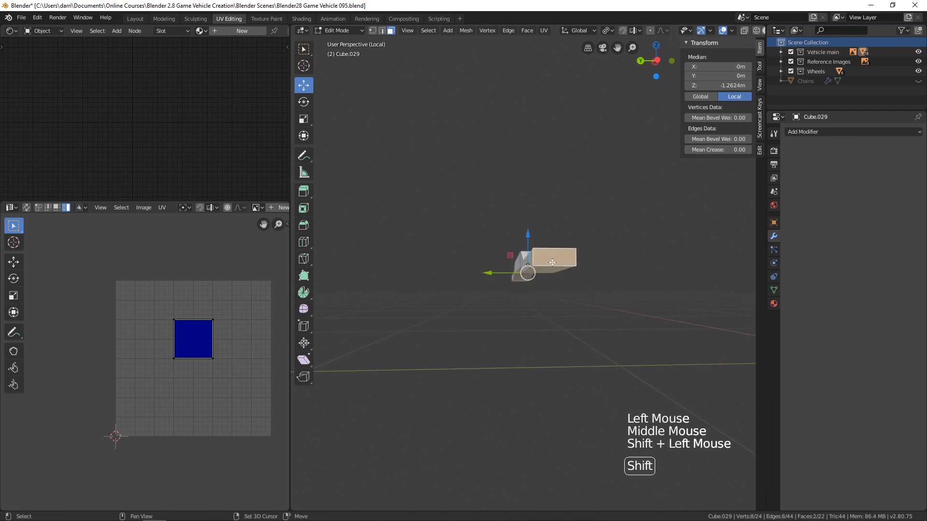
pyautogui.press('x')
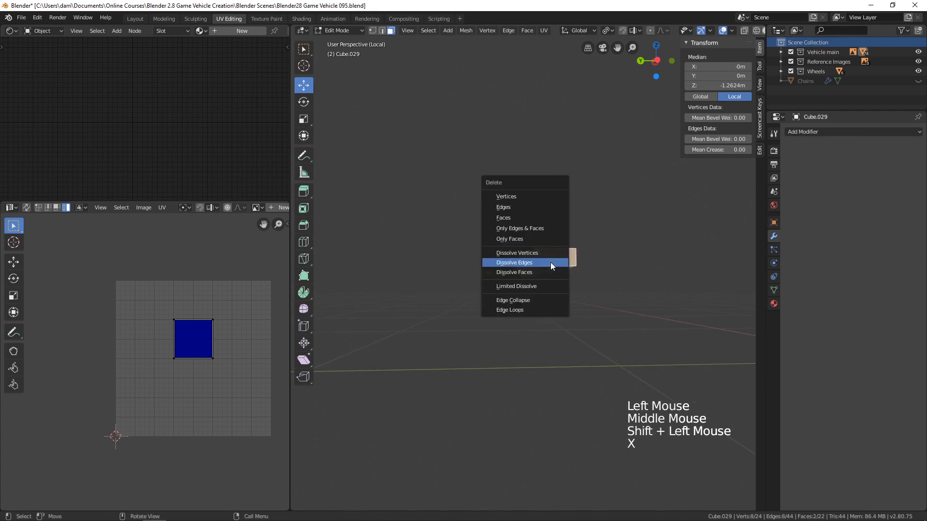
pyautogui.click(506, 218)
# Mark one lengthwise edge loop running along the full crossbar as a seam
pyautogui.moveTo(617, 258); pyautogui.dragTo(558, 284, button='middle')
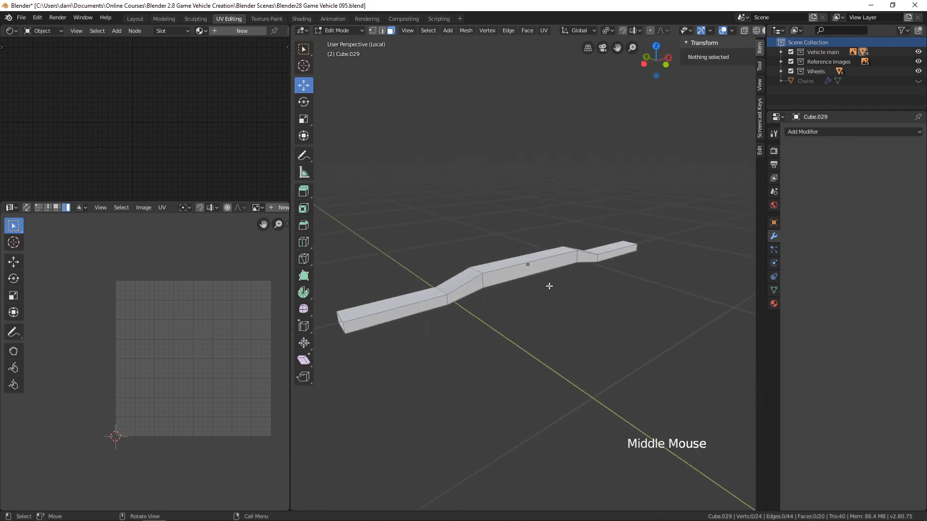
pyautogui.press('2')
pyautogui.keyDown('alt'); pyautogui.click(531, 268); pyautogui.keyUp('alt')
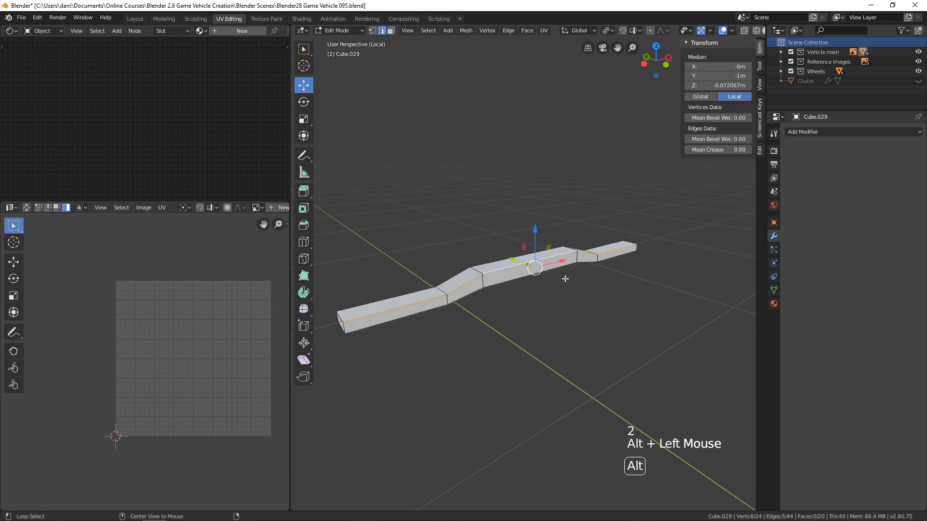
pyautogui.hotkey('ctrl', 'e')
pyautogui.click(546, 282)
# Unwrap all of the crossbar's geometry along the seam
pyautogui.moveTo(547, 290); pyautogui.dragTo(550, 297, button='middle')
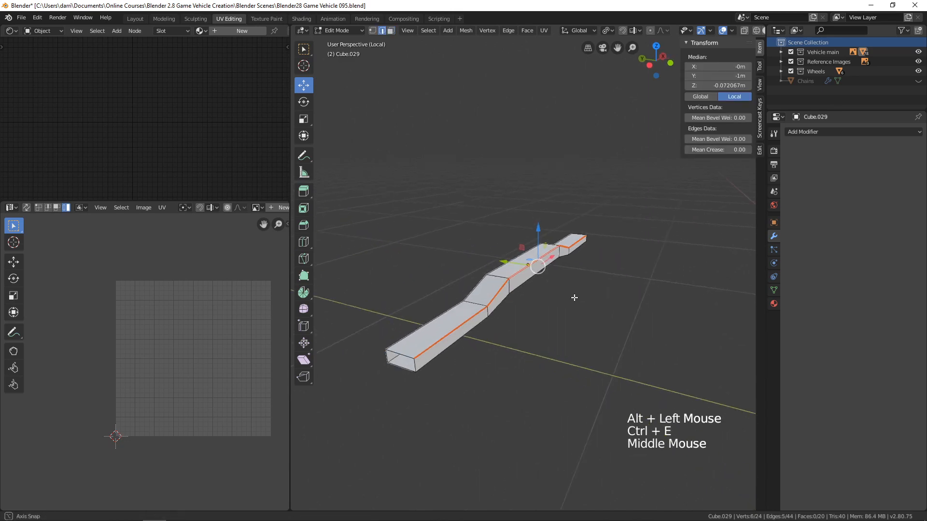
pyautogui.press('a')
pyautogui.press('u')
pyautogui.click(540, 296)
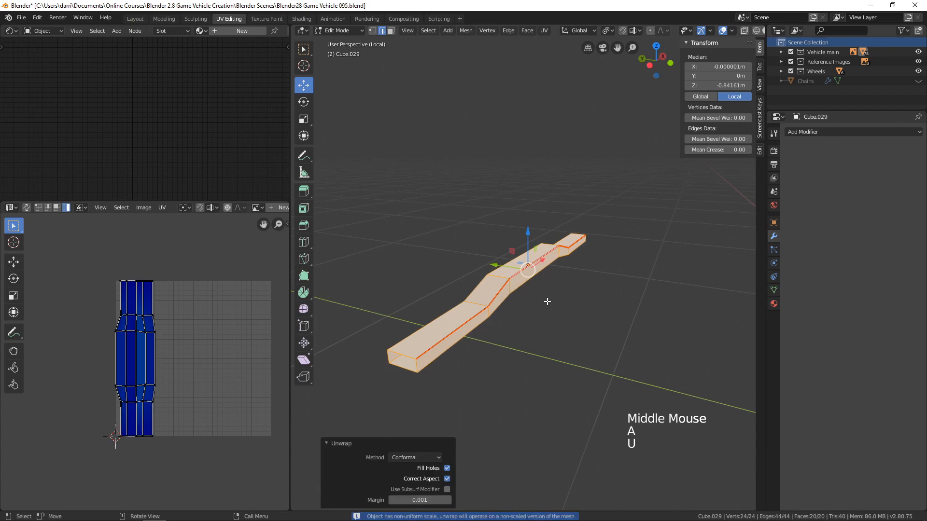
# Assign the uv test pattern material to the crossbar and return to the full vehicle scene
pyautogui.click(198, 31)
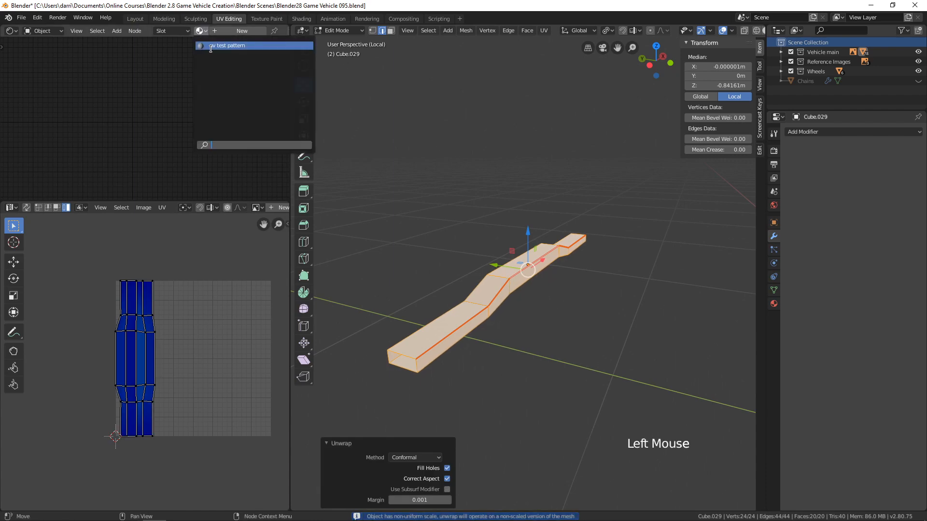
pyautogui.click(211, 46)
pyautogui.moveTo(515, 387); pyautogui.dragTo(545, 379, button='middle')
pyautogui.press('Tab')
pyautogui.press('KP_Divide')
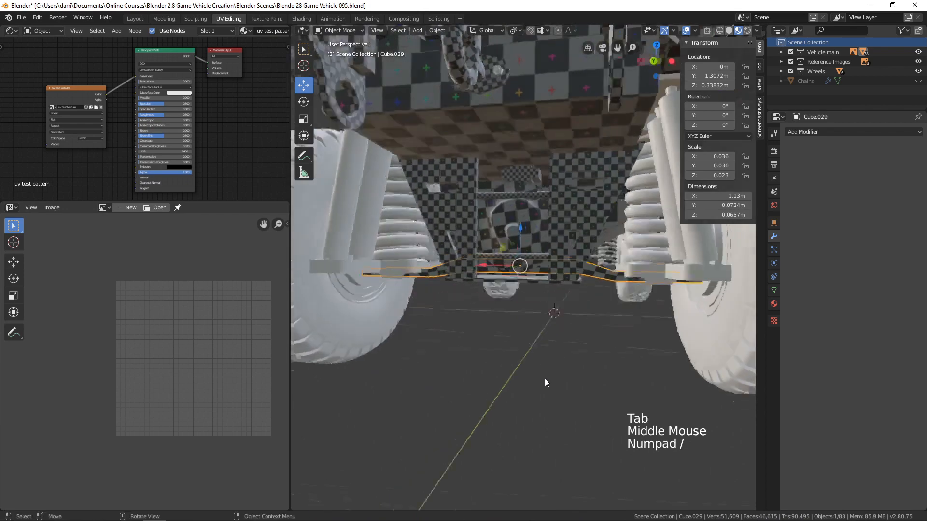
# Isolate the mirrored rear suspension assembly with the coil springs and shock absorber cylinders
pyautogui.click(642, 239)
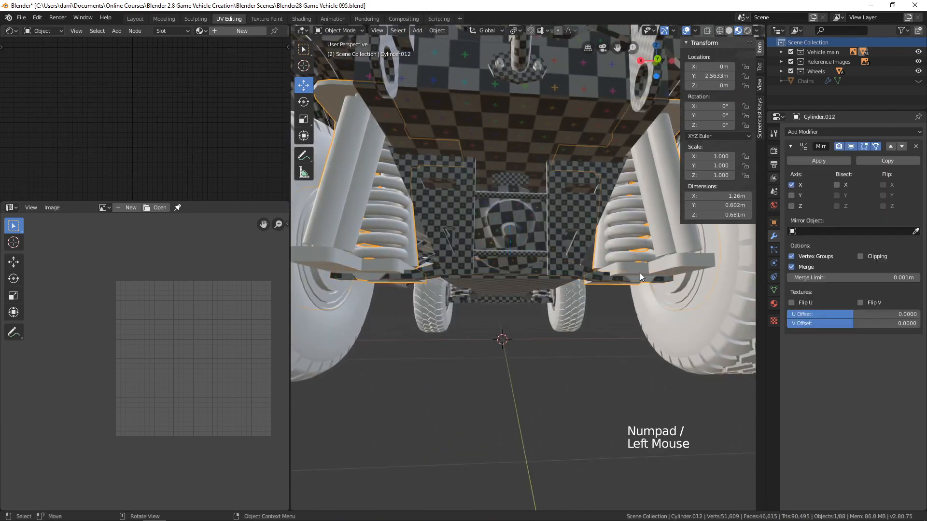
pyautogui.scroll(-3, 639, 273)
pyautogui.keyDown('shift'); pyautogui.moveTo(639, 274); pyautogui.dragTo(543, 273, button='middle'); pyautogui.keyUp('shift')
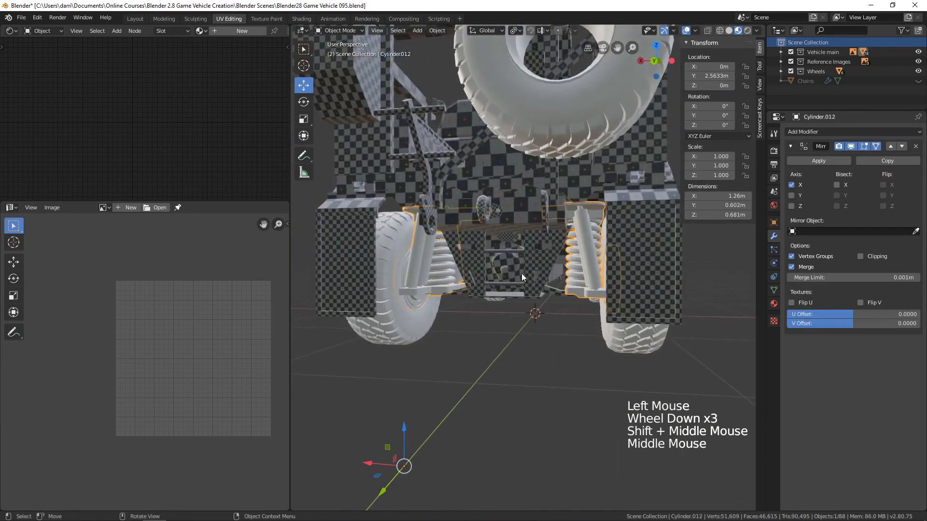
pyautogui.press('KP_Divide')
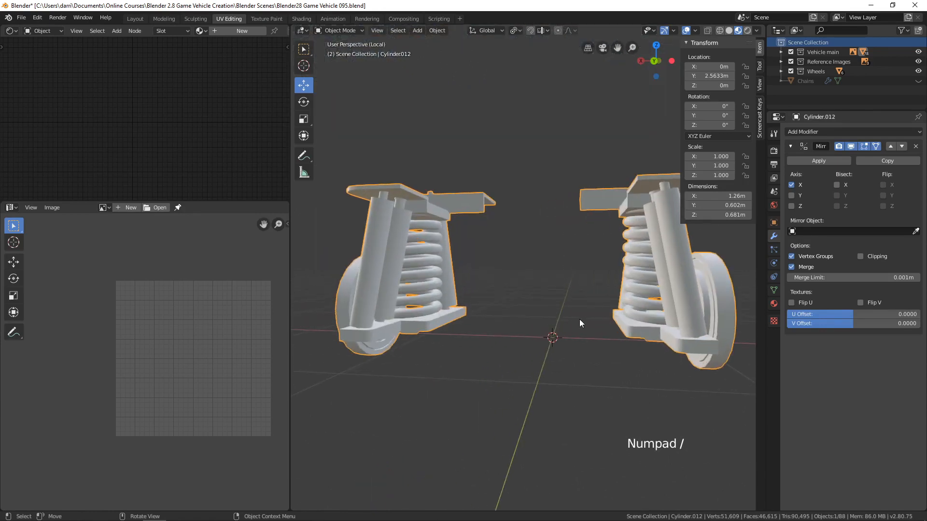
pyautogui.scroll(-1, 579, 321)
pyautogui.moveTo(579, 320); pyautogui.dragTo(614, 347, button='middle')
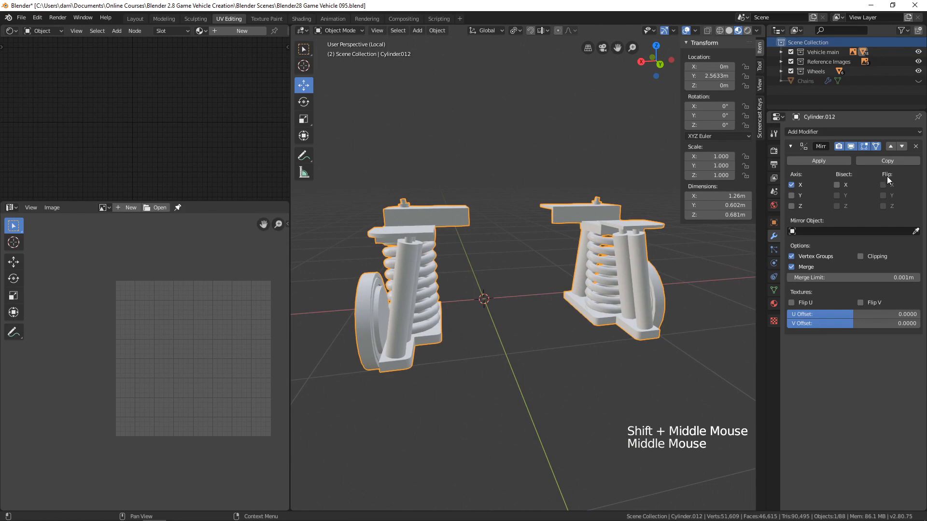
pyautogui.click(916, 146)
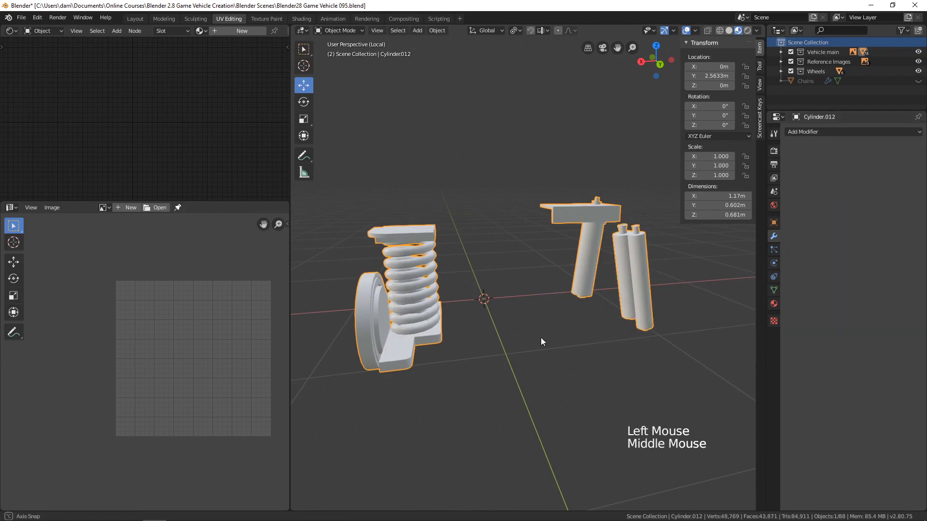
pyautogui.moveTo(541, 338); pyautogui.dragTo(580, 337, button='middle')
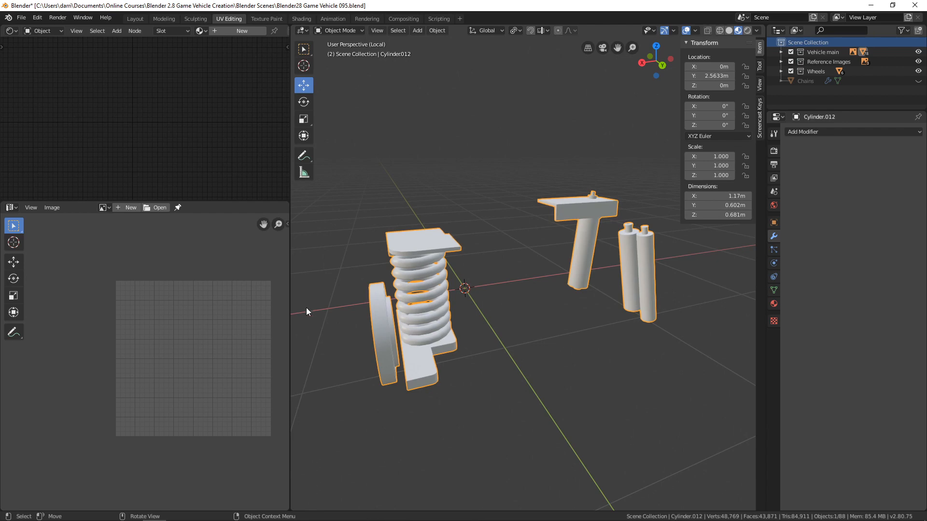
pyautogui.moveTo(408, 337); pyautogui.dragTo(428, 330, button='middle')
pyautogui.scroll(-2, 533, 320)
pyautogui.moveTo(533, 321); pyautogui.dragTo(595, 329, button='middle')
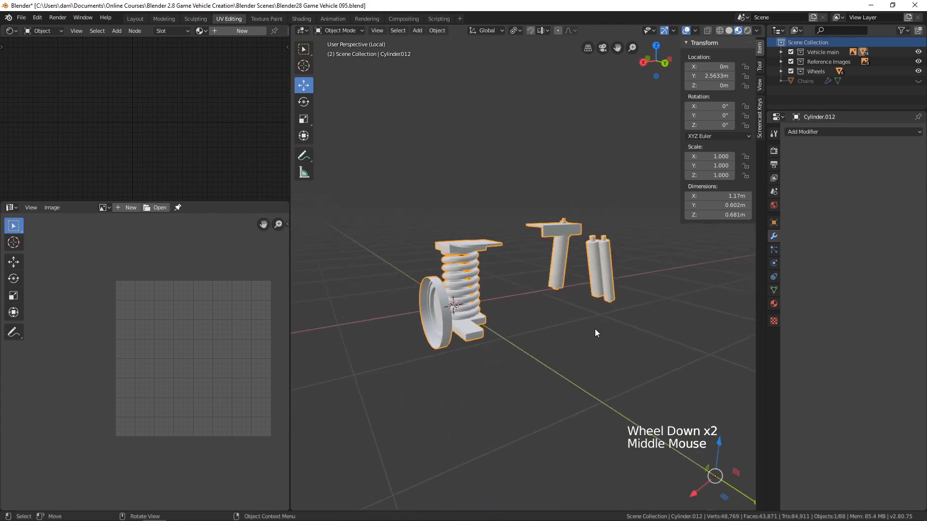
pyautogui.hotkey('ctrl', 'z')
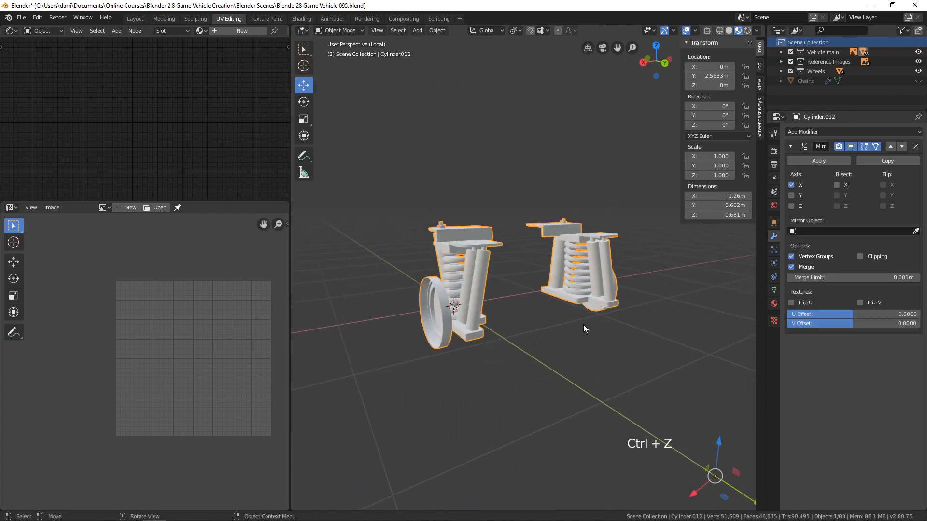
# Apply the Mirror modifier on the suspension assembly
pyautogui.hotkey('alt', 'a')
pyautogui.moveTo(583, 324); pyautogui.dragTo(642, 323, button='middle')
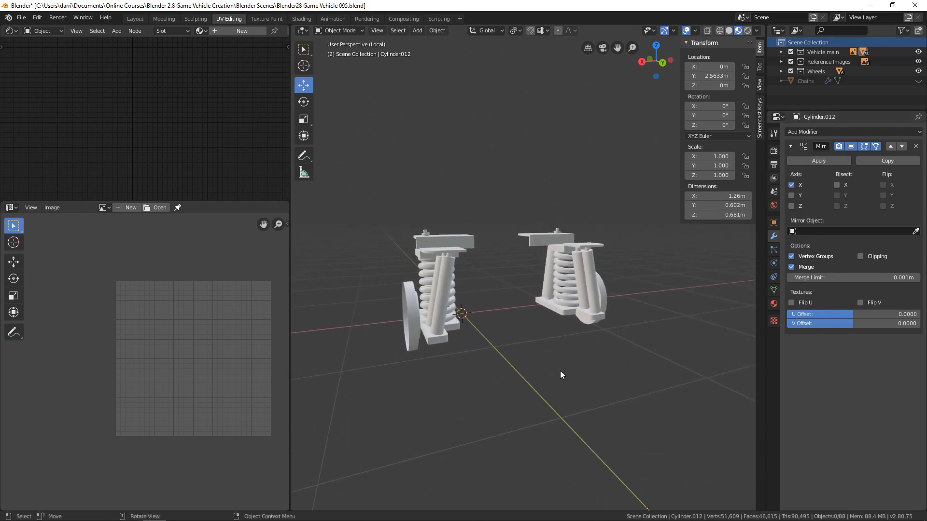
pyautogui.click(827, 160)
# Delete all faces of the suspension unit on the positive X side, keeping the opposite unit
pyautogui.press('Tab')
pyautogui.moveTo(592, 336); pyautogui.dragTo(528, 341, button='middle')
pyautogui.keyDown('shift'); pyautogui.scroll(1, 534, 335); pyautogui.keyUp('shift')
pyautogui.press('3')
pyautogui.hotkey('alt', 'z')
pyautogui.press('b')
pyautogui.moveTo(374, 196); pyautogui.dragTo(525, 393)
pyautogui.press('x')
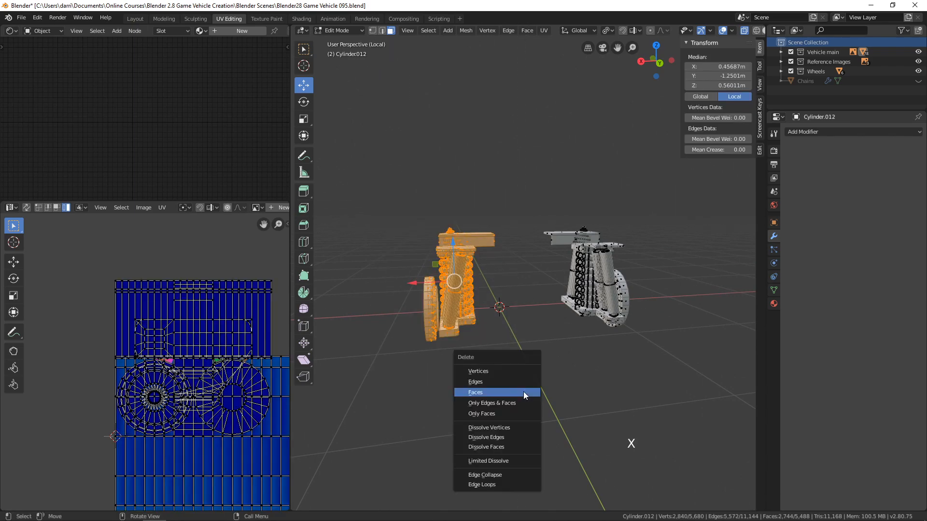
pyautogui.click(475, 392)
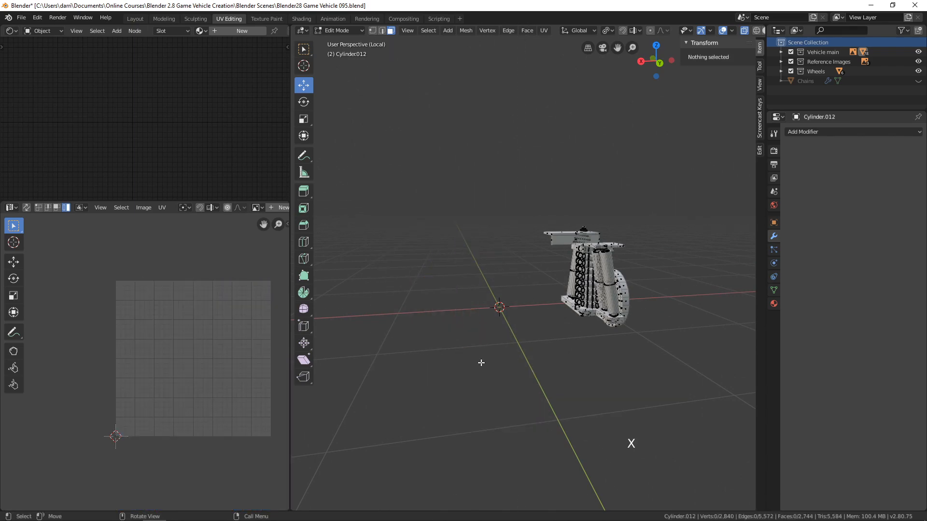
# Select the remaining suspension unit's coil spring geometry in edge mode and hide all its other parts
pyautogui.press('Tab')
pyautogui.moveTo(482, 363); pyautogui.dragTo(584, 320, button='middle')
pyautogui.click(583, 319)
pyautogui.moveTo(567, 356); pyautogui.dragTo(585, 320, button='middle')
pyautogui.scroll(3, 596, 344)
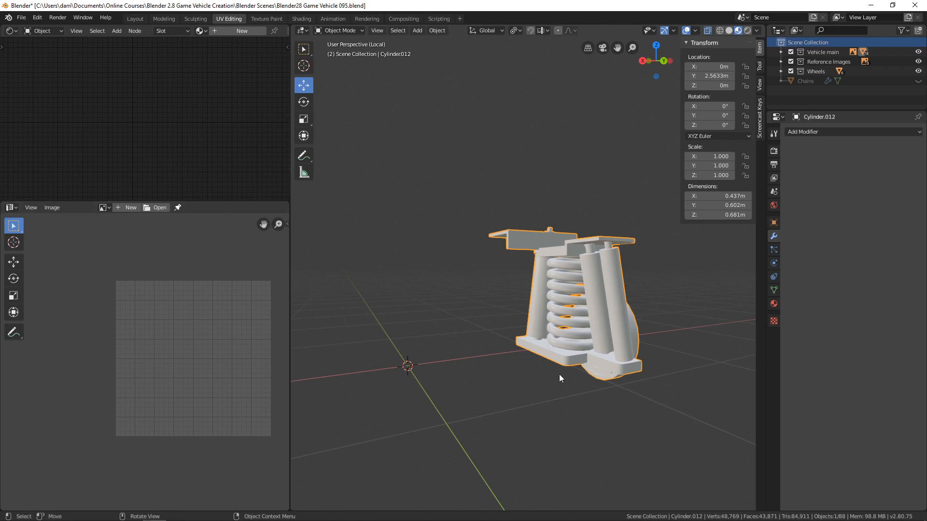
pyautogui.press('KP_Decimal')
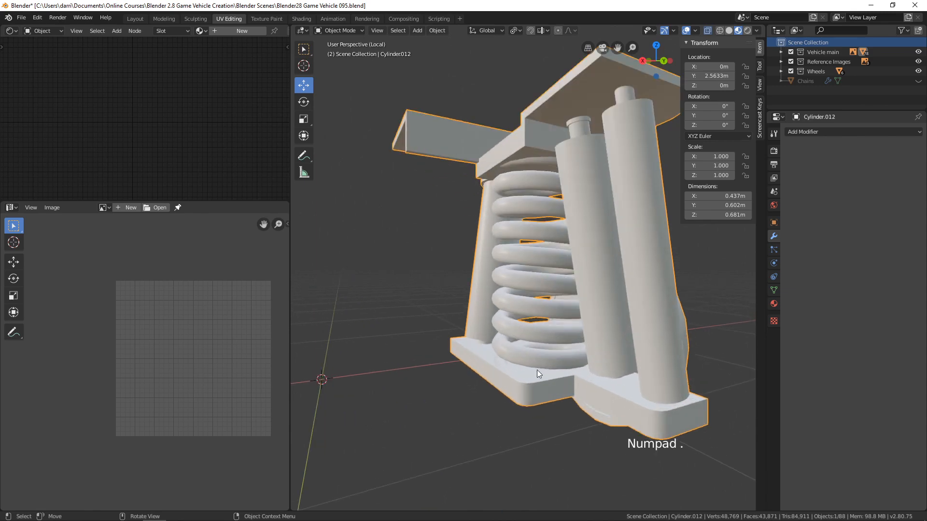
pyautogui.scroll(-2, 537, 370)
pyautogui.moveTo(537, 370); pyautogui.dragTo(585, 355, button='middle')
pyautogui.press('Tab')
pyautogui.hotkey('alt', 'z')
pyautogui.press('2')
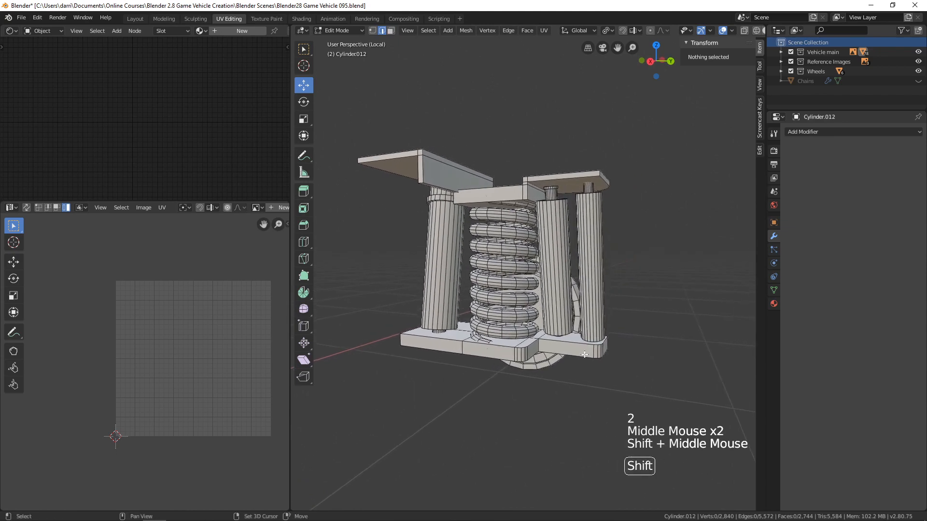
pyautogui.press('l')
pyautogui.scroll(3, 517, 285)
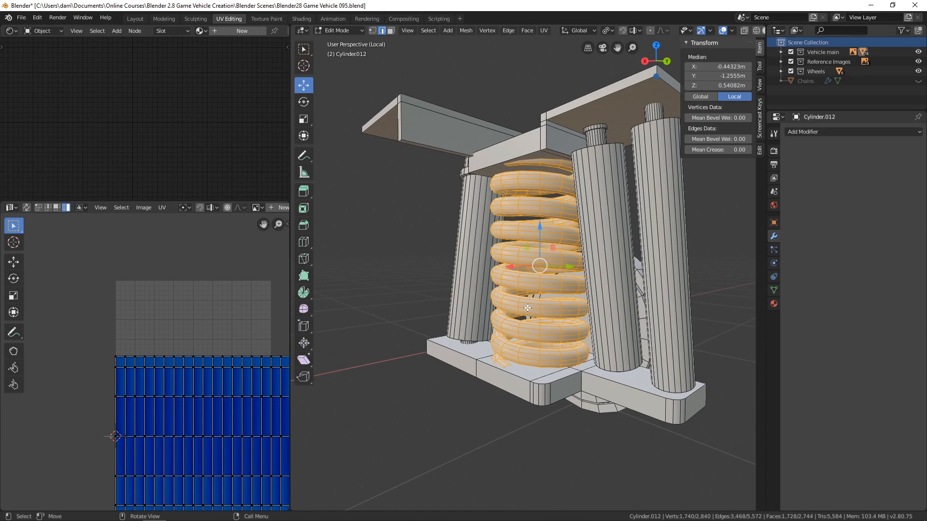
pyautogui.hotkey('shift', 'h')
# Mark a lengthwise edge loop along the coil spring and a ring loop around its tube near mid-height as seams
pyautogui.moveTo(524, 320); pyautogui.dragTo(664, 380, button='middle')
pyautogui.keyDown('alt'); pyautogui.click(482, 319); pyautogui.keyUp('alt')
pyautogui.scroll(2, 549, 313)
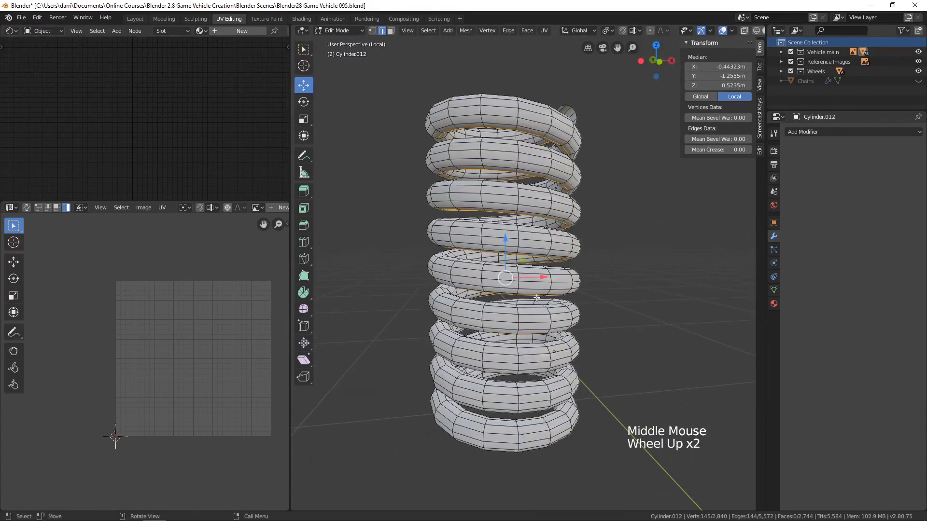
pyautogui.keyDown('alt'); pyautogui.click(483, 273); pyautogui.keyUp('alt')
pyautogui.scroll(-3, 648, 321)
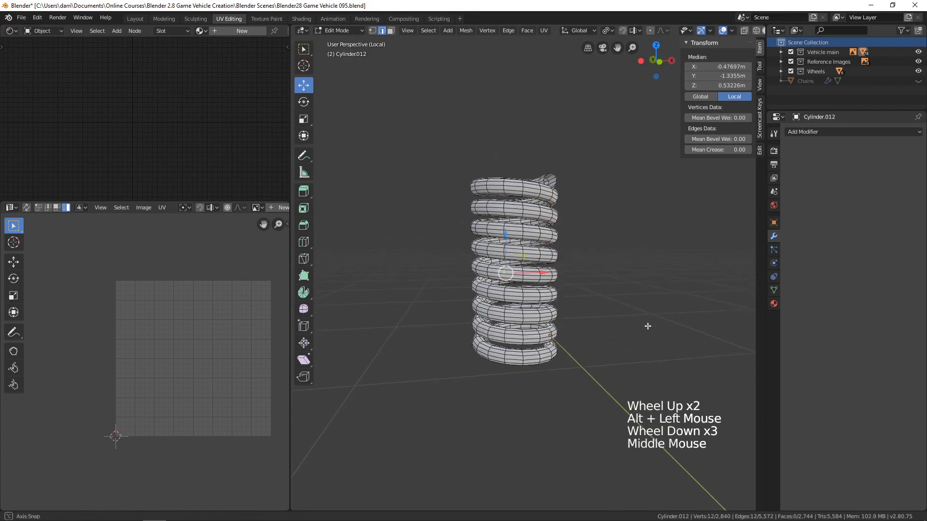
pyautogui.moveTo(647, 325); pyautogui.dragTo(487, 312, button='middle')
pyautogui.hotkey('ctrl', 'e')
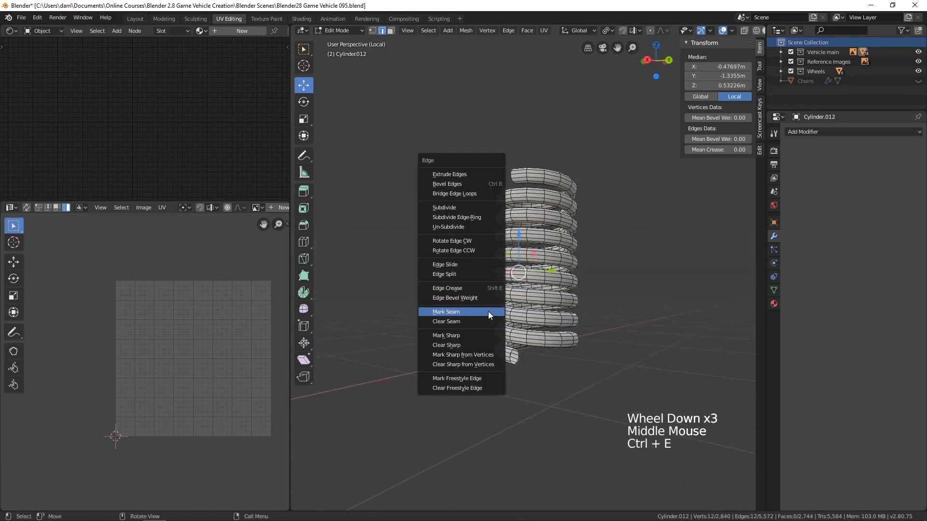
pyautogui.click(488, 311)
# Unwrap all of the coil spring's visible geometry along the seams
pyautogui.moveTo(606, 317); pyautogui.dragTo(603, 328, button='middle')
pyautogui.press('a')
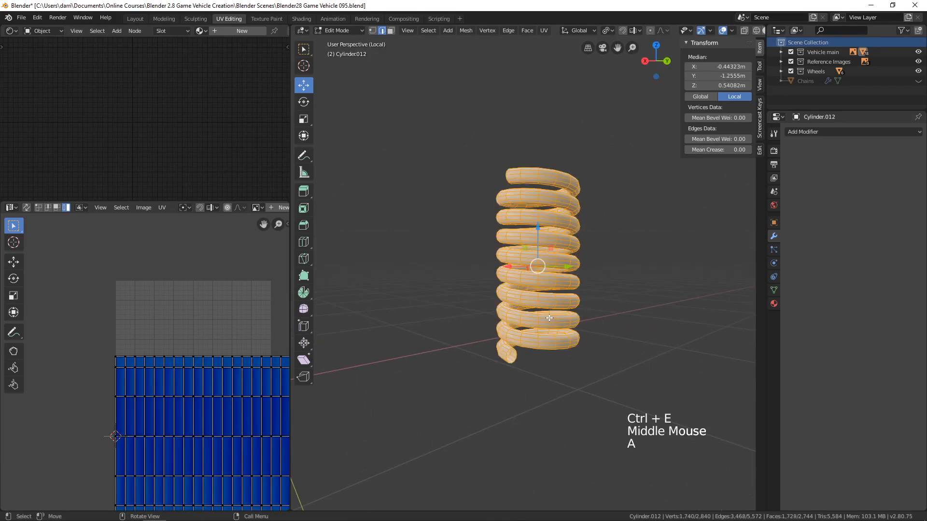
pyautogui.press('u')
pyautogui.click(548, 317)
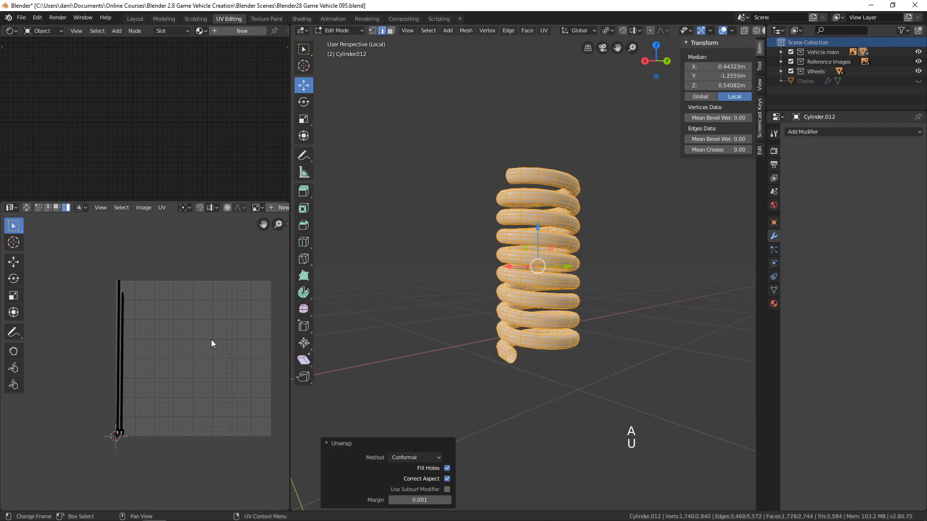
# Inspect the coil spring's UV strips, apply the suspension object's transform in Object Mode, and return to editing the spring
pyautogui.scroll(2, 130, 345)
pyautogui.scroll(1, 139, 358)
pyautogui.keyDown('shift'); pyautogui.moveTo(139, 358); pyautogui.dragTo(203, 223, button='middle'); pyautogui.keyUp('shift')
pyautogui.scroll(2, 166, 332)
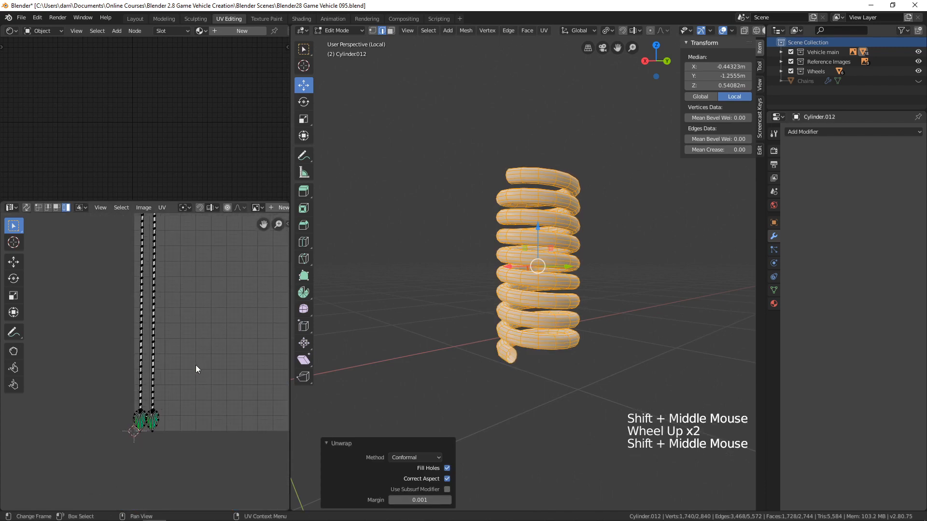
pyautogui.keyDown('shift'); pyautogui.moveTo(196, 369); pyautogui.dragTo(142, 418, button='middle'); pyautogui.keyUp('shift')
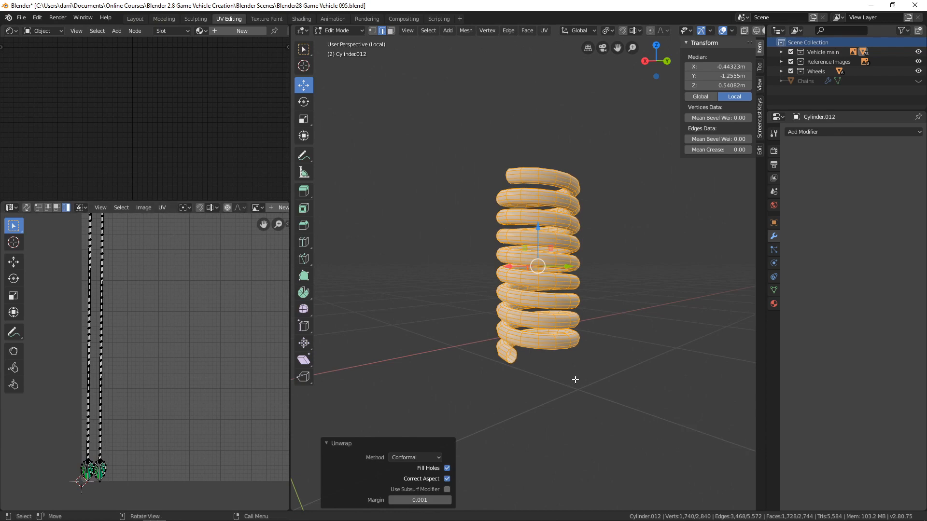
pyautogui.press('Tab')
pyautogui.keyDown('shift'); pyautogui.moveTo(570, 358); pyautogui.dragTo(732, 209, button='middle'); pyautogui.keyUp('shift')
pyautogui.keyDown('shift'); pyautogui.moveTo(603, 313); pyautogui.dragTo(608, 312, button='middle'); pyautogui.keyUp('shift')
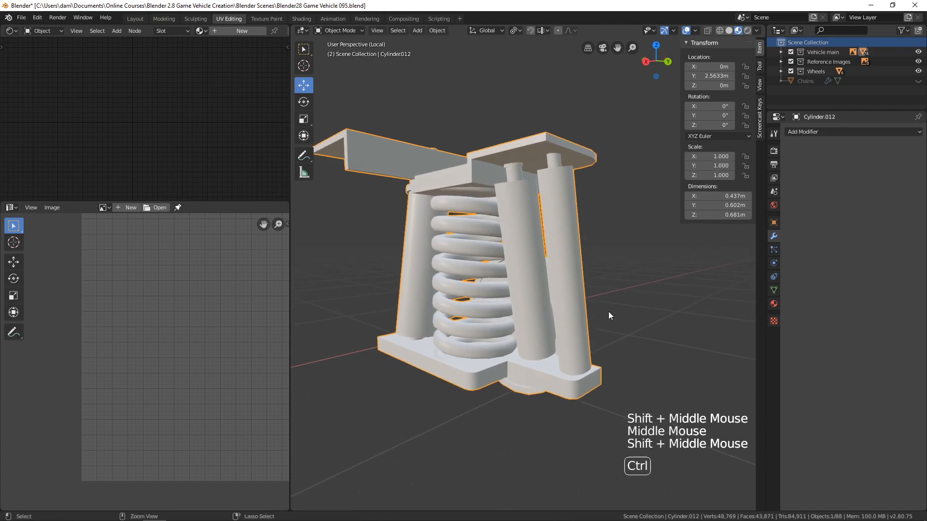
pyautogui.hotkey('ctrl', 'a')
pyautogui.click(572, 312)
pyautogui.press('Tab')
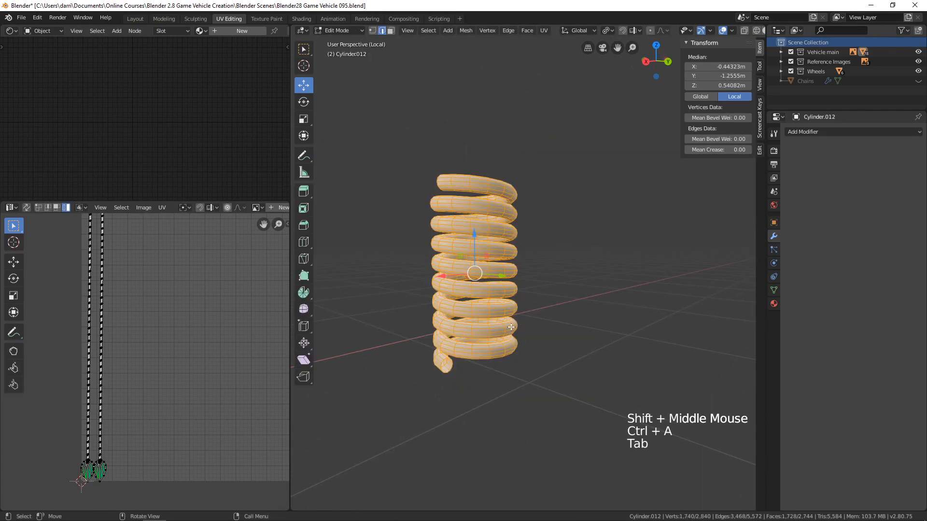
# Mark a further lengthwise edge loop along the inner side of the coil spring's tube as a seam
pyautogui.moveTo(531, 324); pyautogui.dragTo(543, 225, button='middle')
pyautogui.scroll(1, 559, 290)
pyautogui.scroll(1, 551, 268)
pyautogui.hotkey('alt', 'a')
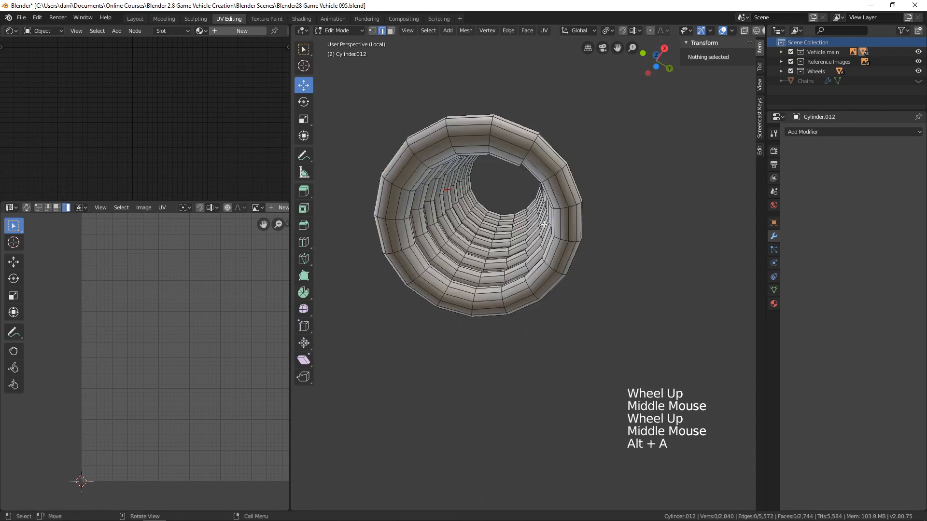
pyautogui.moveTo(519, 151); pyautogui.dragTo(500, 202, button='middle')
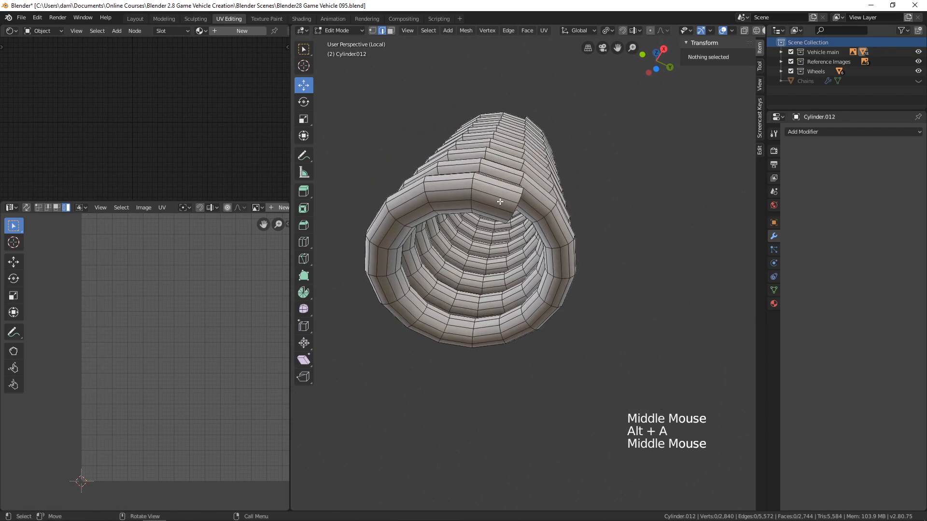
pyautogui.keyDown('alt'); pyautogui.click(493, 206); pyautogui.keyUp('alt')
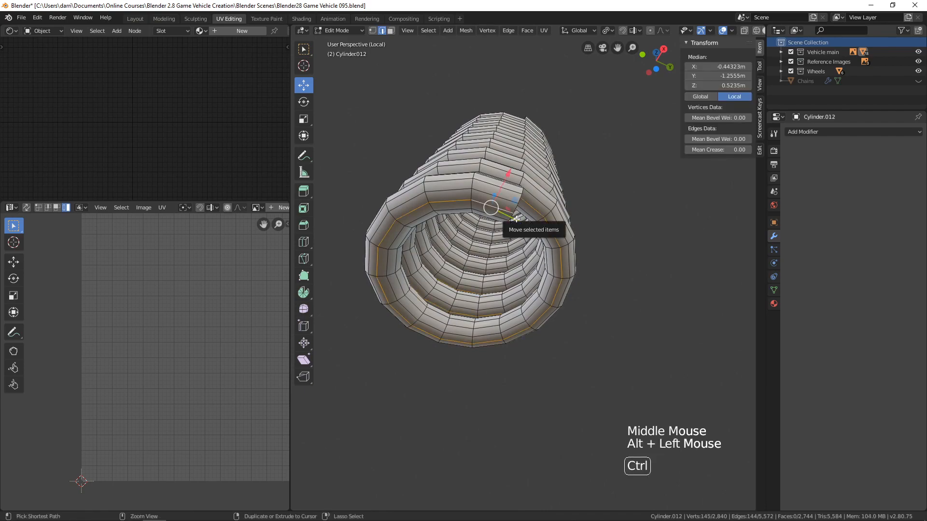
pyautogui.hotkey('ctrl', 'e')
pyautogui.click(483, 221)
# Select the whole coil spring and unwrap it again along its seams
pyautogui.moveTo(536, 256); pyautogui.dragTo(558, 287, button='middle')
pyautogui.scroll(-2, 588, 264)
pyautogui.hotkey('alt', 'a')
pyautogui.press('a')
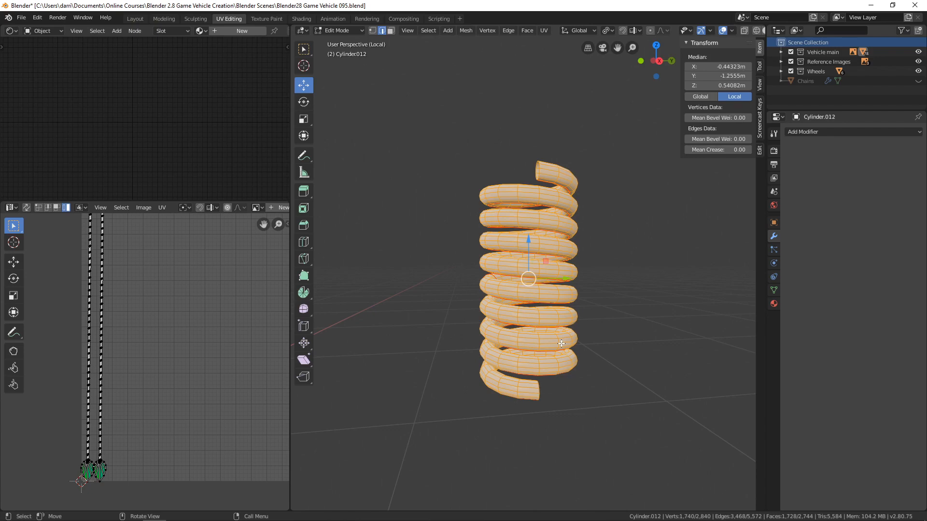
pyautogui.press('u')
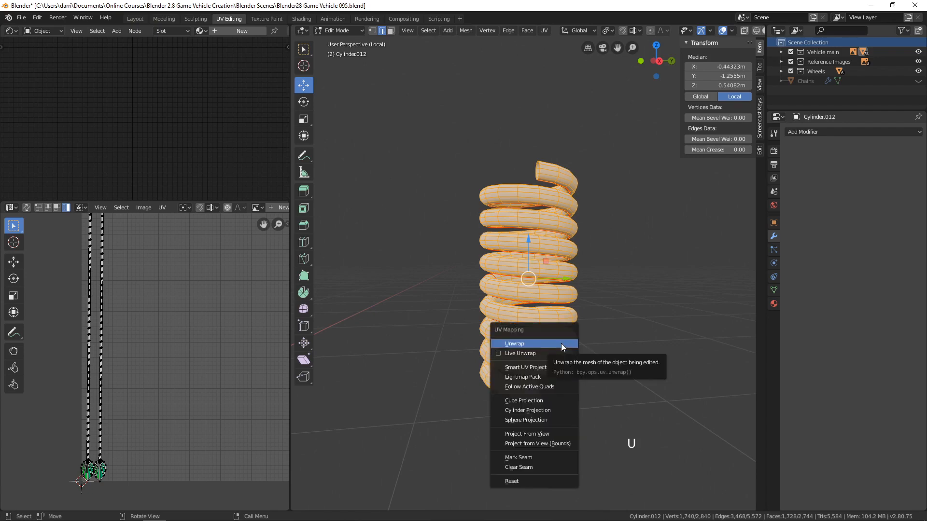
pyautogui.click(560, 343)
# Set the coil spring's unwrap method to Angle Based and inspect the resulting UV strips
pyautogui.keyDown('shift'); pyautogui.moveTo(177, 331); pyautogui.dragTo(178, 367, button='middle'); pyautogui.keyUp('shift')
pyautogui.scroll(-2, 177, 367)
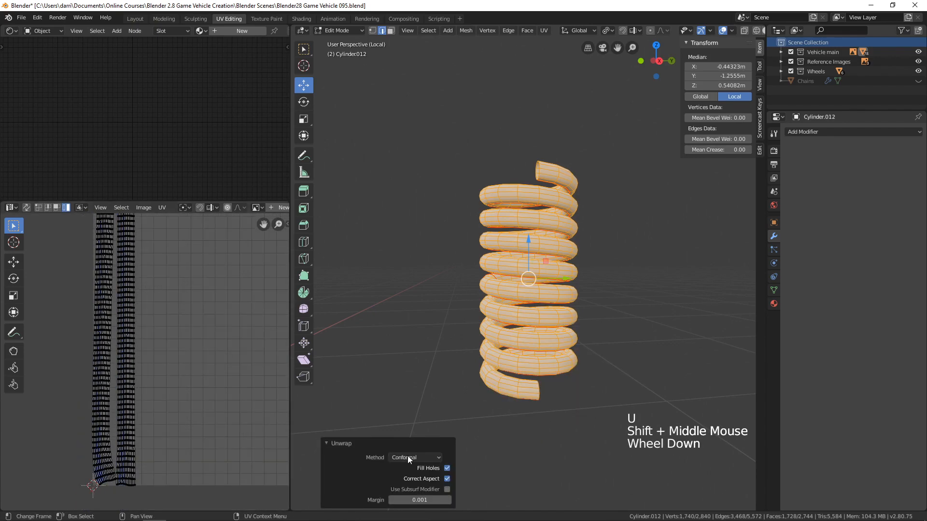
pyautogui.click(410, 457)
pyautogui.click(412, 469)
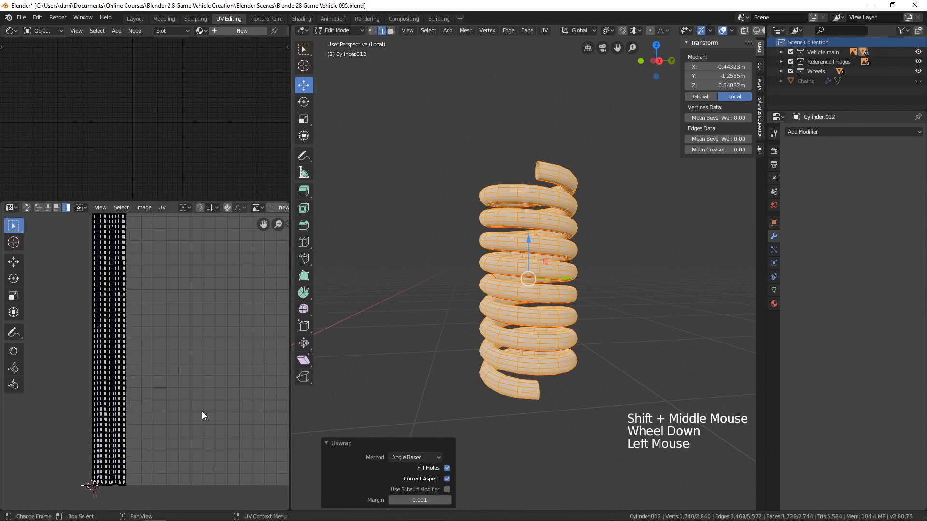
pyautogui.keyDown('shift'); pyautogui.moveTo(198, 398); pyautogui.dragTo(174, 404, button='middle'); pyautogui.keyUp('shift')
pyautogui.scroll(-3, 175, 404)
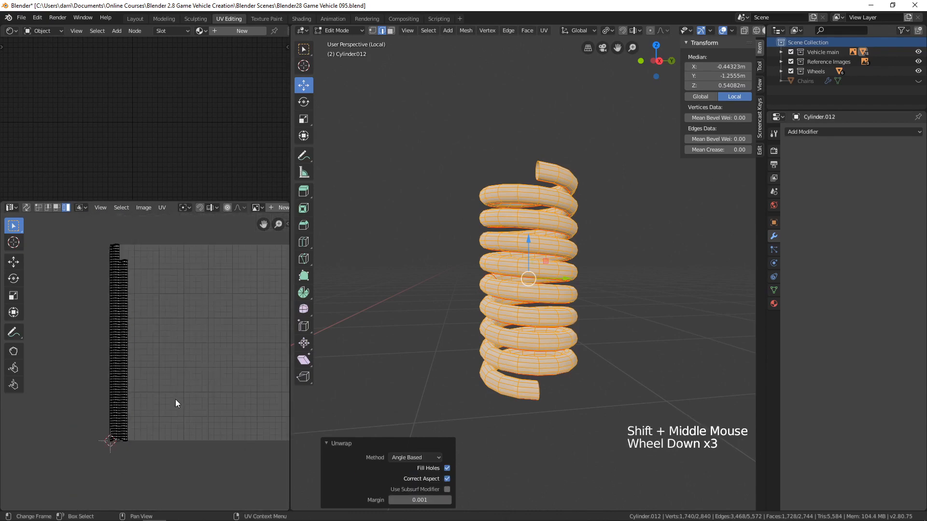
# Reveal all hidden parts of the suspension unit, select the round disc behind the cylinders, and hide everything else
pyautogui.press('Tab')
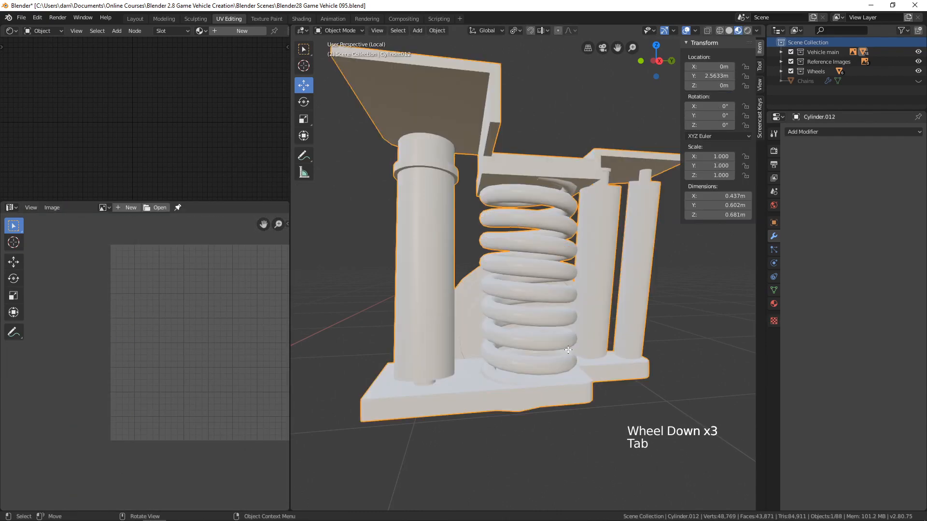
pyautogui.press('Tab')
pyautogui.hotkey('alt', 'h')
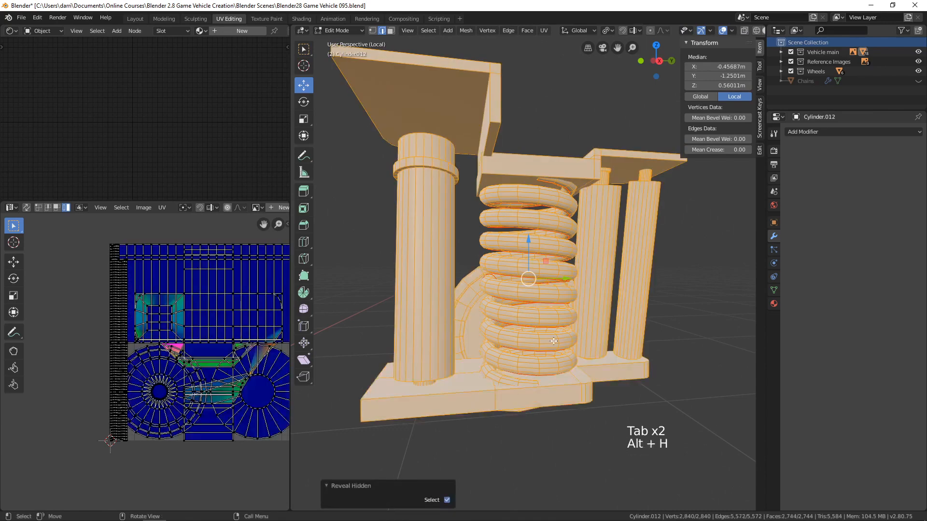
pyautogui.moveTo(568, 350); pyautogui.dragTo(523, 322, button='middle')
pyautogui.hotkey('alt', 'a')
pyautogui.scroll(-2, 555, 337)
pyautogui.press('l')
pyautogui.scroll(1, 523, 323)
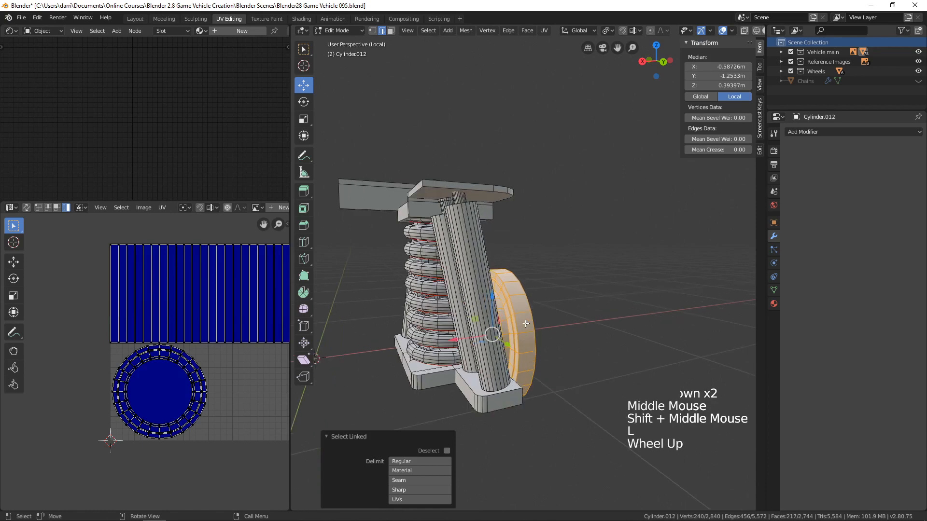
pyautogui.hotkey('shift', 'h')
# Unwrap the isolated round disc with the standard Unwrap operation
pyautogui.keyDown('shift'); pyautogui.moveTo(523, 323); pyautogui.dragTo(574, 303, button='middle'); pyautogui.keyUp('shift')
pyautogui.scroll(3, 539, 290)
pyautogui.press('u')
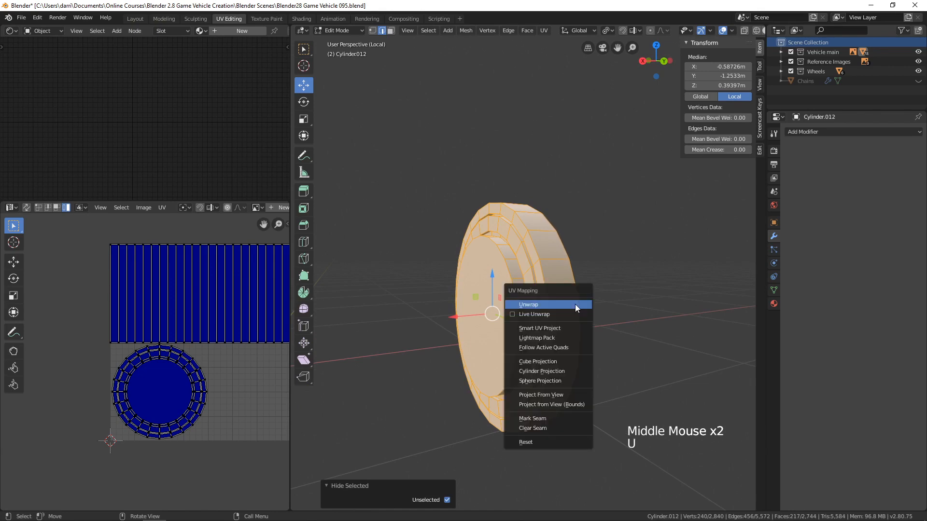
pyautogui.click(536, 304)
pyautogui.keyDown('shift'); pyautogui.moveTo(203, 314); pyautogui.dragTo(229, 333, button='middle'); pyautogui.keyUp('shift')
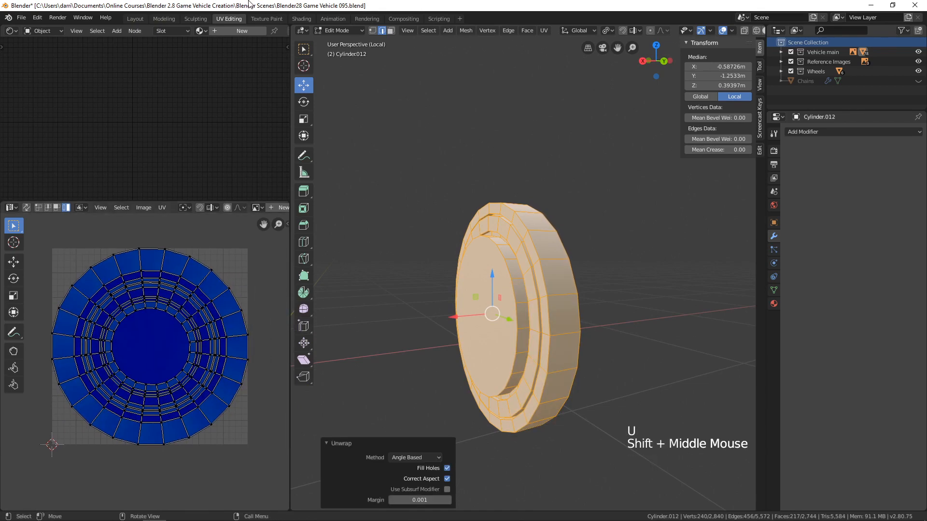
# Reveal the suspension unit's hidden parts and select only its upper mounting plates and the lower base plate
pyautogui.moveTo(559, 202); pyautogui.dragTo(547, 146, button='middle')
pyautogui.hotkey('alt', 'h')
pyautogui.scroll(-3, 563, 198)
pyautogui.hotkey('alt', 'a')
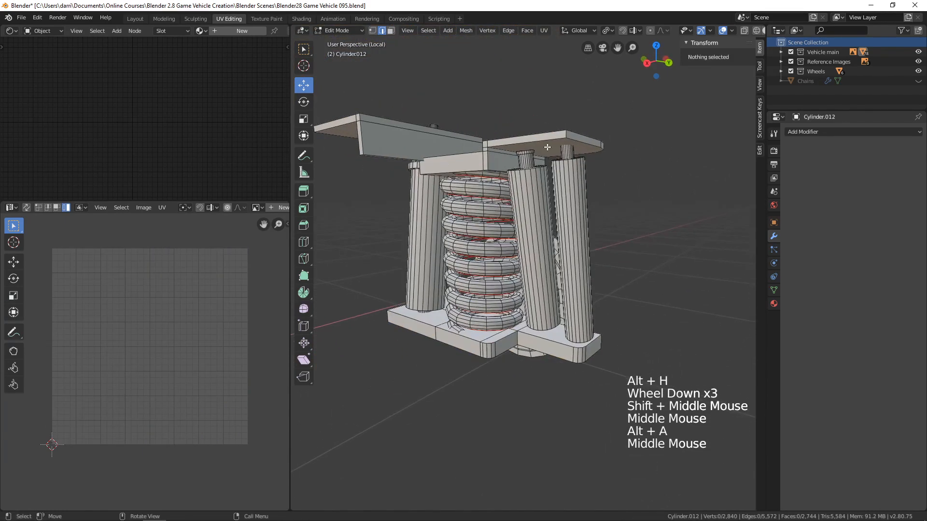
pyautogui.press('l')
pyautogui.press('l')
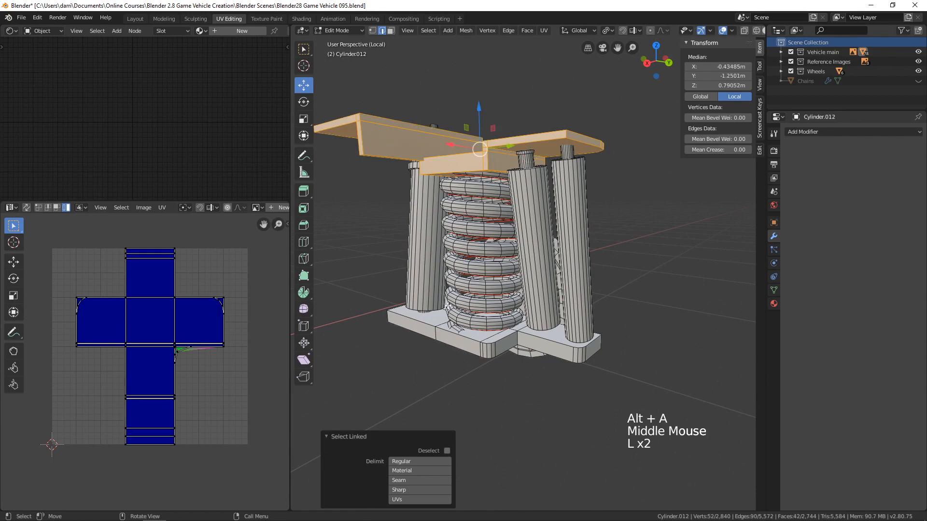
pyautogui.press('l')
pyautogui.moveTo(514, 344); pyautogui.dragTo(438, 283, button='middle')
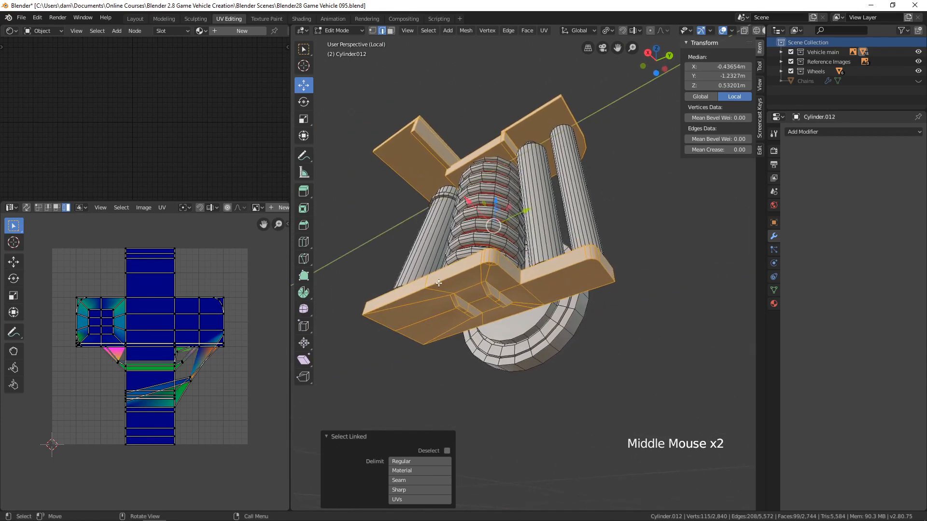
# Unwrap the selected mounting and base plates with Smart UV Project at an angle limit of 66
pyautogui.moveTo(502, 296); pyautogui.dragTo(565, 319, button='middle')
pyautogui.scroll(-3, 519, 333)
pyautogui.scroll(2, 537, 334)
pyautogui.keyDown('shift'); pyautogui.moveTo(565, 318); pyautogui.dragTo(596, 303, button='middle'); pyautogui.keyUp('shift')
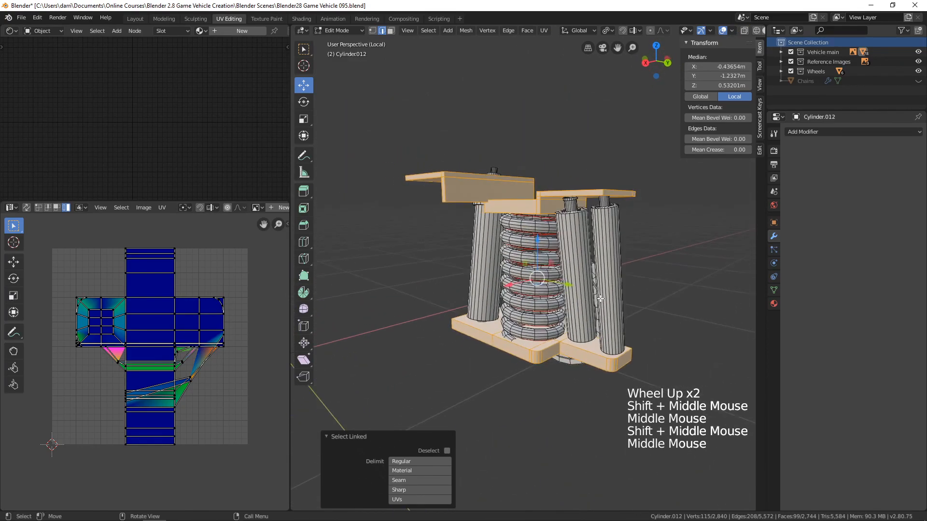
pyautogui.press('u')
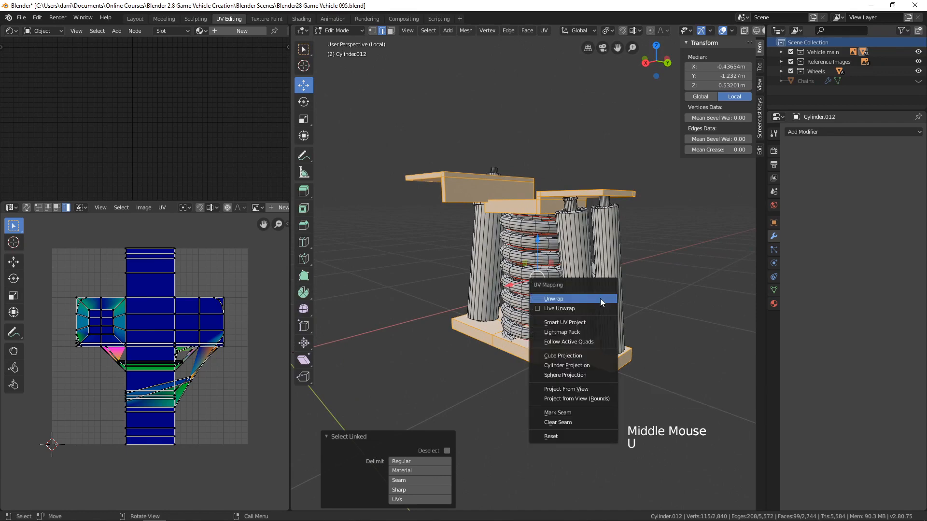
pyautogui.click(578, 323)
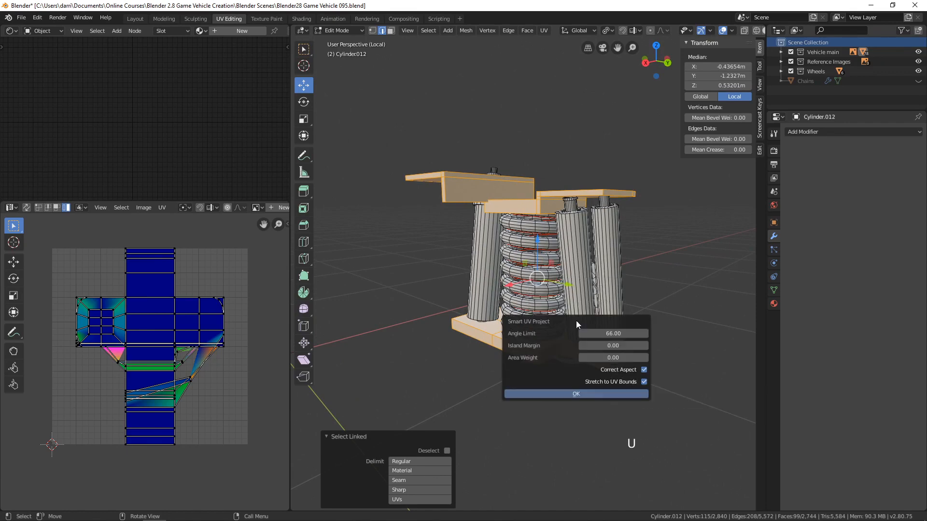
pyautogui.click(579, 394)
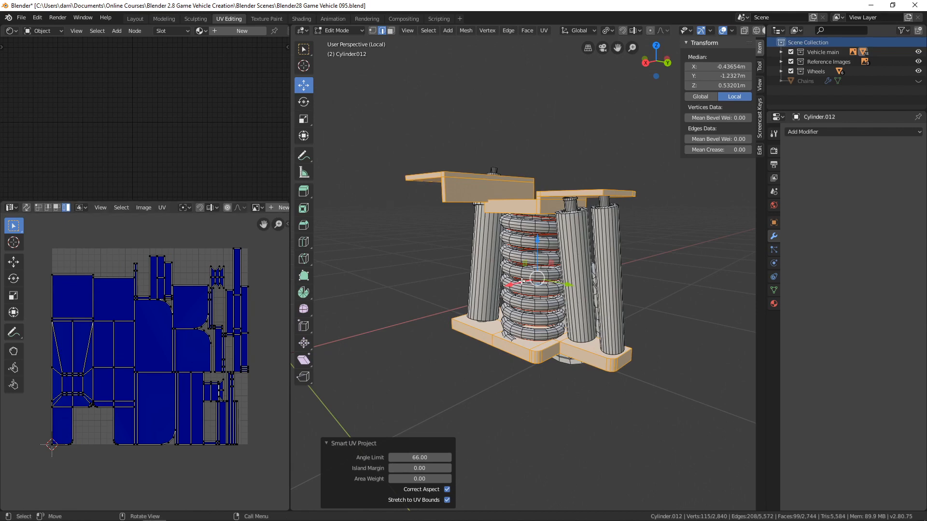
# Select only the outermost support cylinder on the positive Y side and hide all other parts
pyautogui.hotkey('alt', 'a')
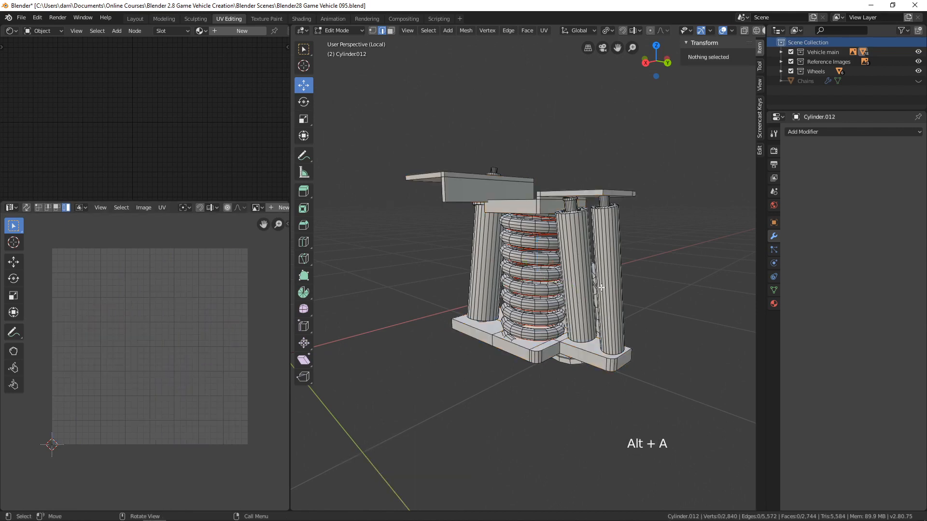
pyautogui.press('l')
pyautogui.moveTo(607, 296); pyautogui.dragTo(570, 300, button='middle')
pyautogui.scroll(3, 608, 285)
pyautogui.keyDown('shift'); pyautogui.moveTo(515, 161); pyautogui.dragTo(548, 262, button='middle'); pyautogui.keyUp('shift')
pyautogui.hotkey('shift', 'h')
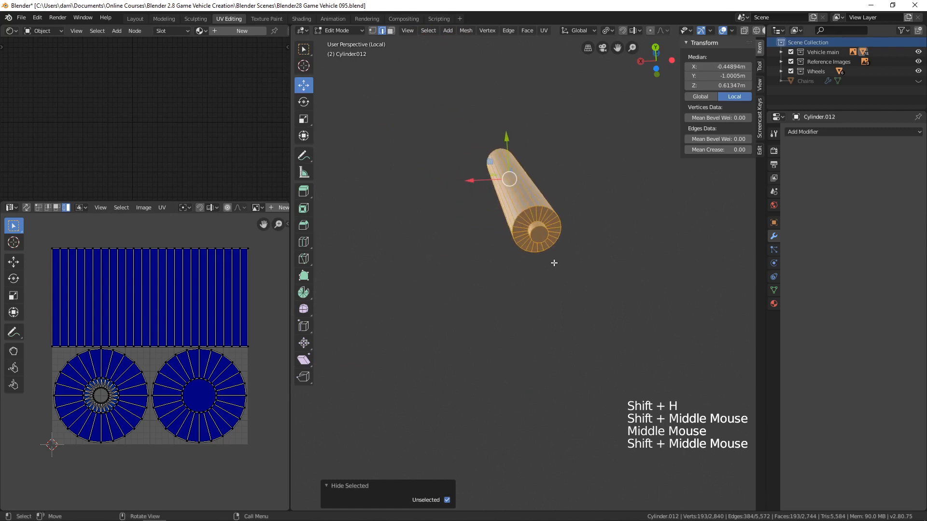
# Delete the small round cap face at the support cylinder's lower end in face mode
pyautogui.press('3')
pyautogui.click(540, 235)
pyautogui.press('x')
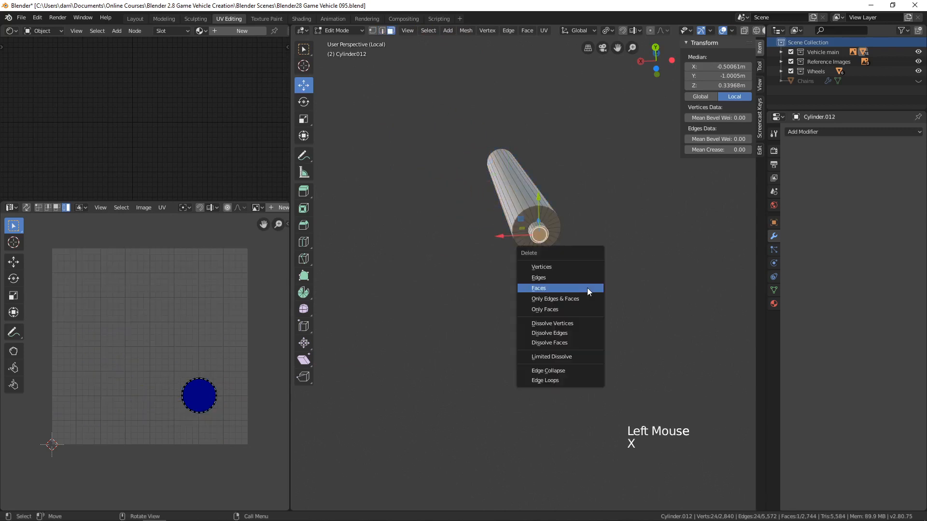
pyautogui.click(587, 287)
# Select the thin cap on the support cylinder's upper pin, grow the selection over its rim, and delete those faces
pyautogui.moveTo(560, 283); pyautogui.dragTo(558, 304, button='middle')
pyautogui.scroll(3, 545, 251)
pyautogui.moveTo(470, 148); pyautogui.dragTo(477, 150, button='middle')
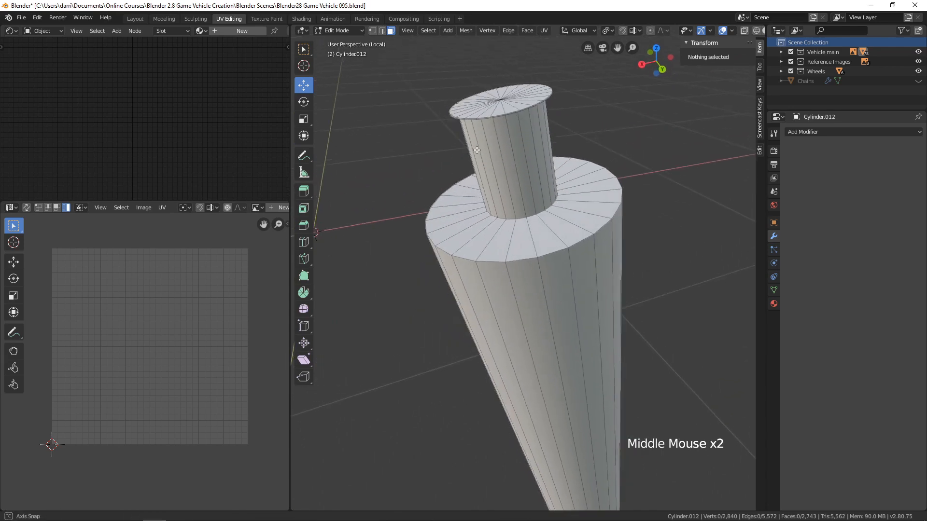
pyautogui.press('c')
pyautogui.click(496, 95)
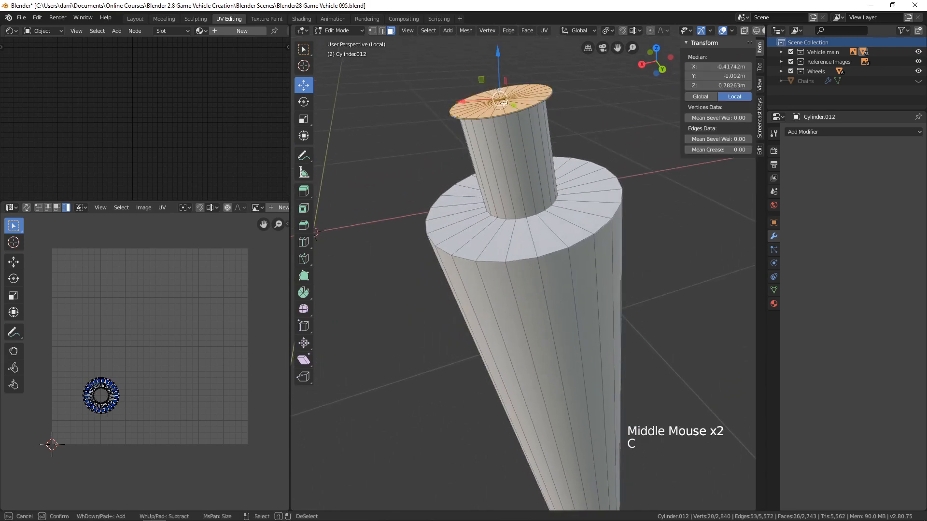
pyautogui.moveTo(497, 99); pyautogui.dragTo(555, 252, button='middle')
pyautogui.press('KP_Decimal')
pyautogui.scroll(-2, 555, 164)
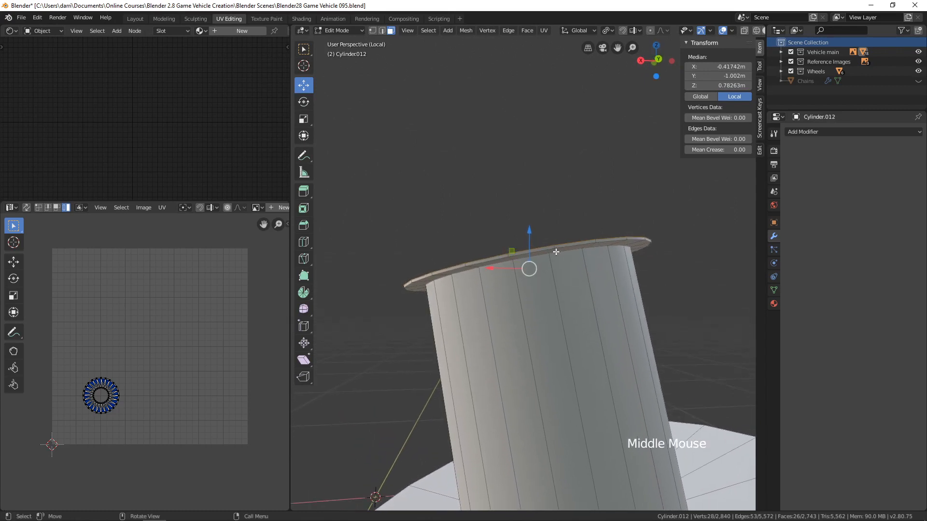
pyautogui.press('ctrl+KP_Add')
pyautogui.press('ctrl+KP_Add')
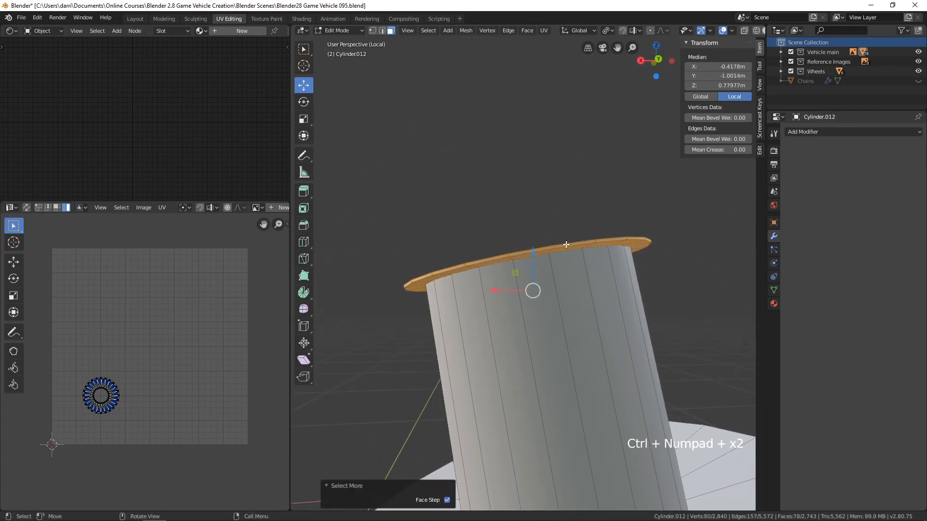
pyautogui.scroll(-2, 557, 253)
pyautogui.press('x')
pyautogui.click(527, 257)
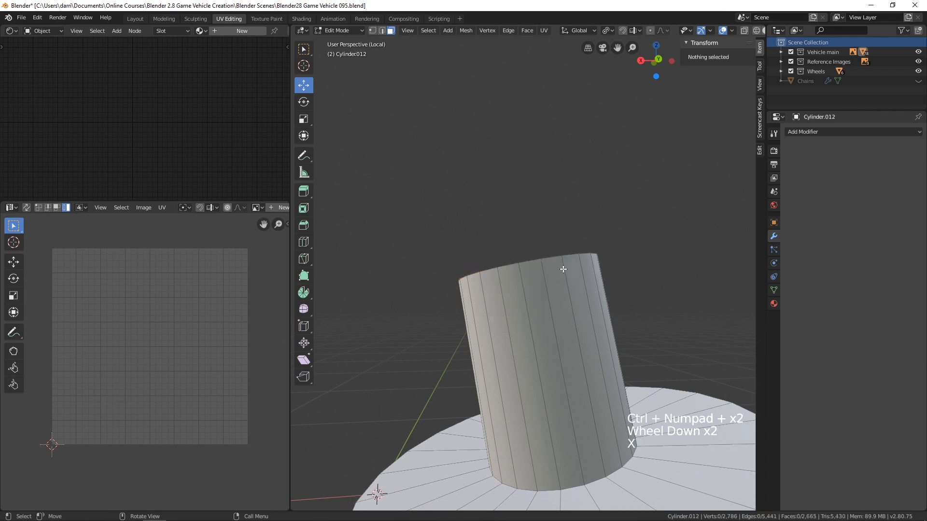
# Leave local view and examine how the support cylinder sits within the complete vehicle
pyautogui.scroll(-5, 563, 269)
pyautogui.keyDown('shift'); pyautogui.moveTo(563, 269); pyautogui.dragTo(543, 191, button='middle'); pyautogui.keyUp('shift')
pyautogui.scroll(-2, 550, 257)
pyautogui.scroll(-5, 551, 256)
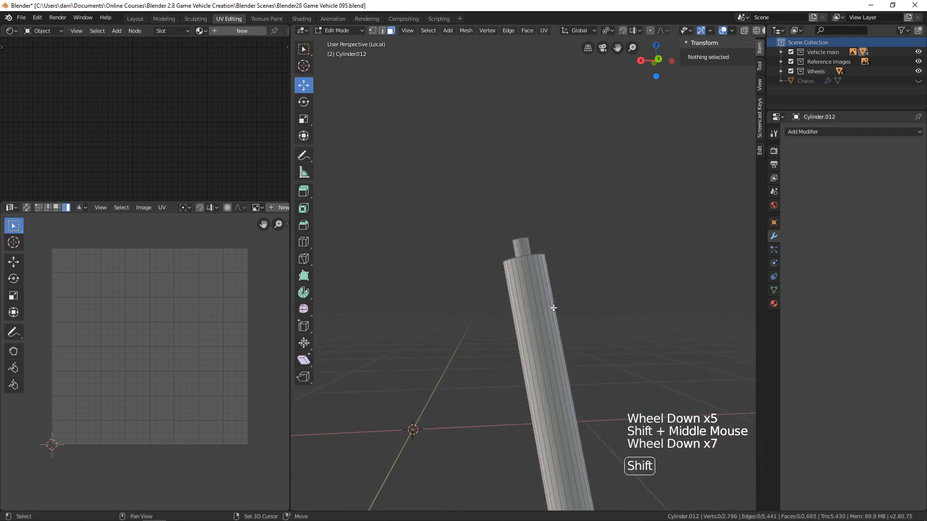
pyautogui.moveTo(550, 256)
pyautogui.keyDown('shift'); pyautogui.mouseDown(button='middle')
pyautogui.moveTo(540, 203)
pyautogui.moveTo(512, 279)
pyautogui.moveTo(559, 259)
pyautogui.mouseUp(button='middle'); pyautogui.keyUp('shift')
pyautogui.press('KP_Divide')
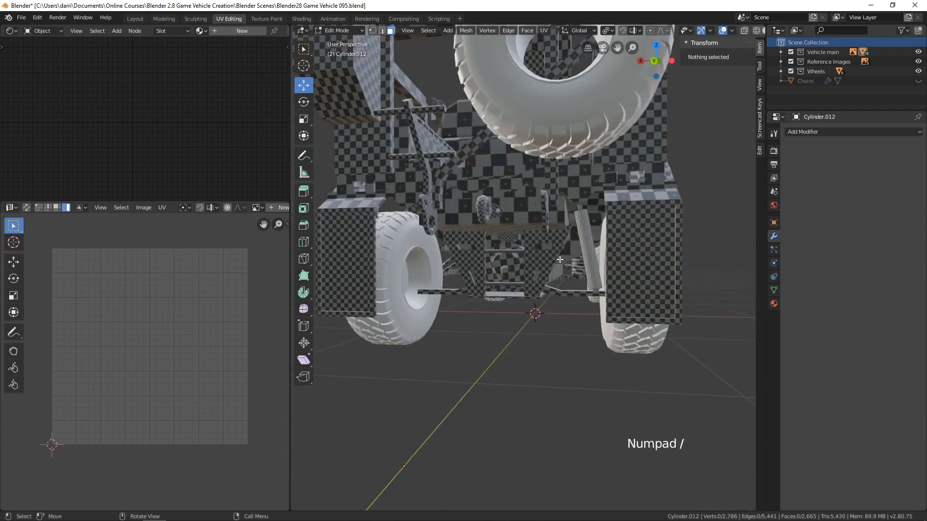
pyautogui.scroll(2, 594, 256)
pyautogui.moveTo(594, 256); pyautogui.dragTo(507, 289, button='middle')
pyautogui.scroll(2, 613, 270)
# Isolate the suspension unit in local view again and undo the last face deletion on the support cylinder's upper pin
pyautogui.press('KP_Divide')
pyautogui.scroll(1, 480, 215)
pyautogui.keyDown('shift'); pyautogui.moveTo(480, 215); pyautogui.dragTo(529, 253, button='middle'); pyautogui.keyUp('shift')
pyautogui.scroll(3, 535, 241)
pyautogui.keyDown('shift'); pyautogui.moveTo(551, 215); pyautogui.dragTo(511, 262, button='middle'); pyautogui.keyUp('shift')
pyautogui.hotkey('ctrl', 'z')
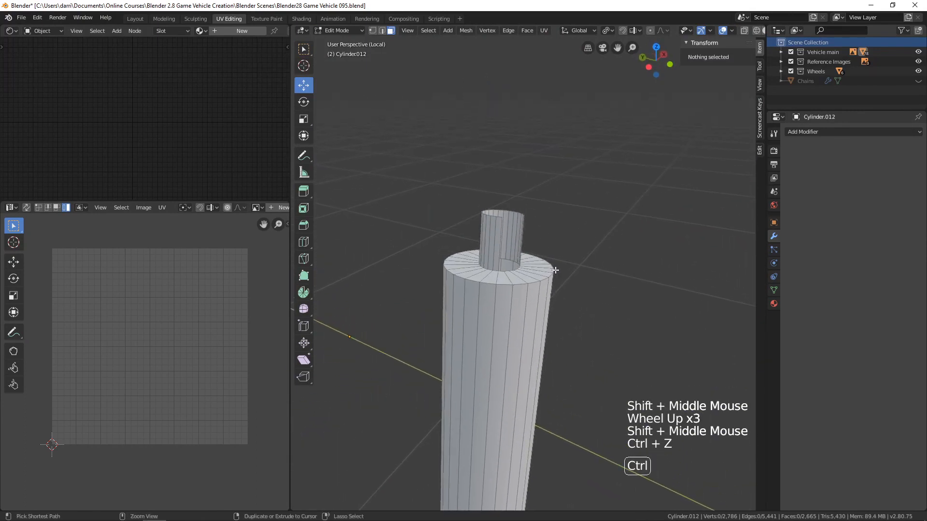
pyautogui.hotkey('ctrl', 'z')
pyautogui.hotkey('ctrl', 'z')
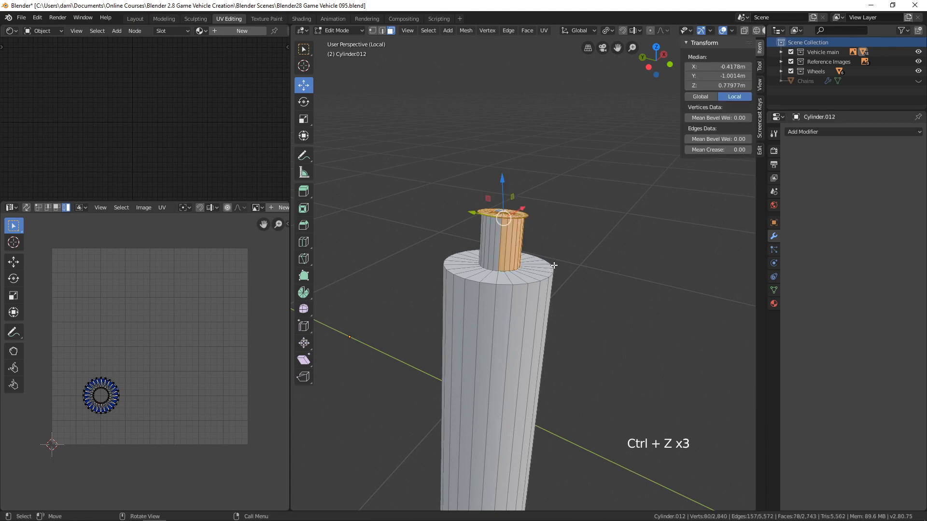
# Deselect the upper pin's side faces and delete only the remaining thin cap and rim faces
pyautogui.press('c')
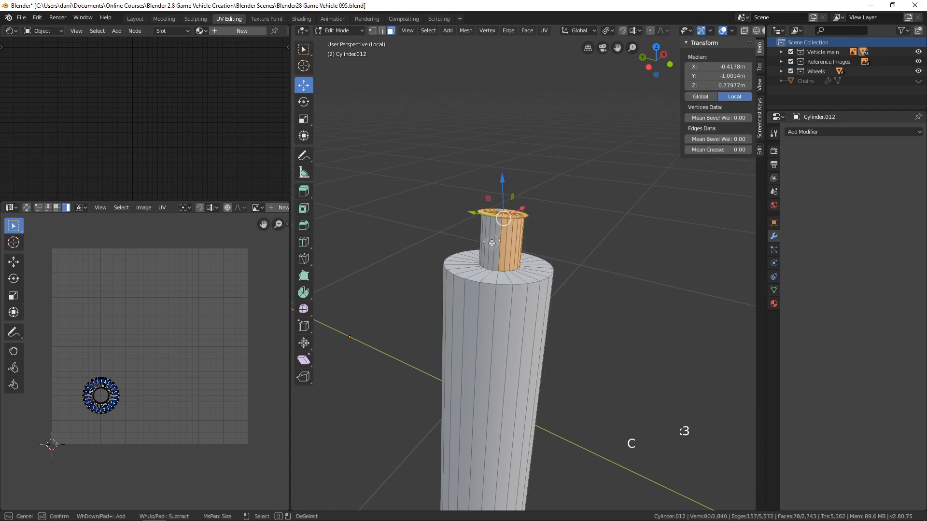
pyautogui.moveTo(542, 240); pyautogui.dragTo(487, 241, button='middle')
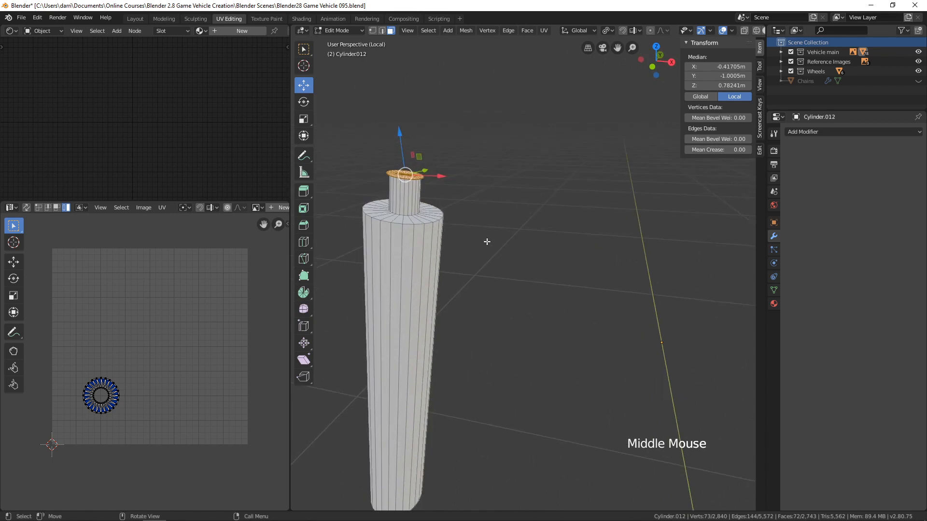
pyautogui.press('c')
pyautogui.press('Escape')
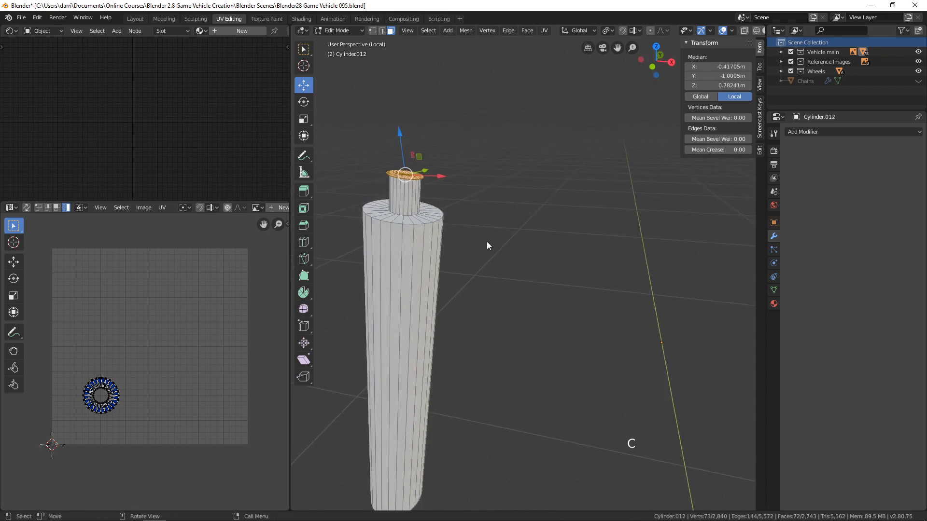
pyautogui.press('x')
pyautogui.click(465, 243)
pyautogui.moveTo(465, 242); pyautogui.dragTo(573, 206, button='middle')
pyautogui.scroll(-2, 515, 244)
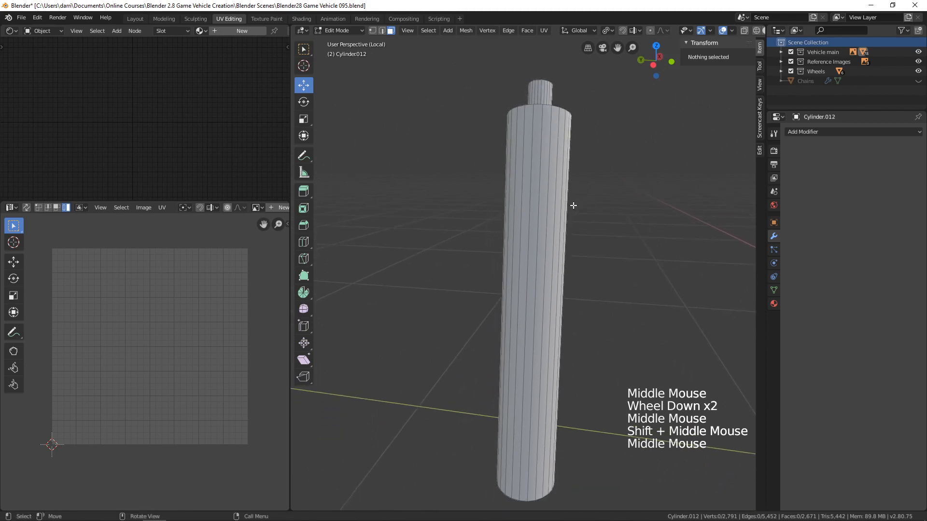
# Mark a seam along one lengthwise edge loop of the support cylinder
pyautogui.press('2')
pyautogui.keyDown('alt'); pyautogui.click(535, 233); pyautogui.keyUp('alt')
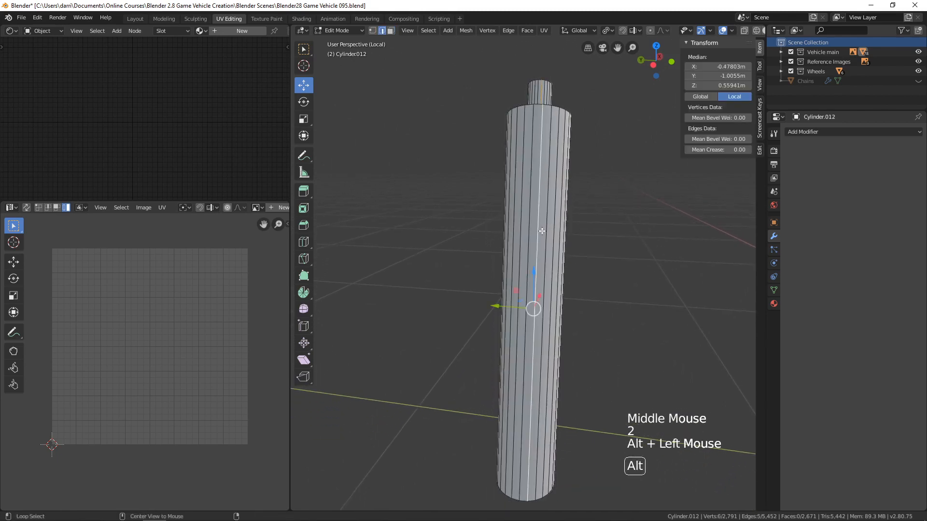
pyautogui.scroll(-2, 534, 233)
pyautogui.moveTo(534, 233); pyautogui.dragTo(573, 247, button='middle')
pyautogui.hotkey('ctrl', 'e')
pyautogui.click(556, 211)
# Unwrap the whole support cylinder, assign the existing uv test pattern material, and check the pattern in object mode
pyautogui.press('a')
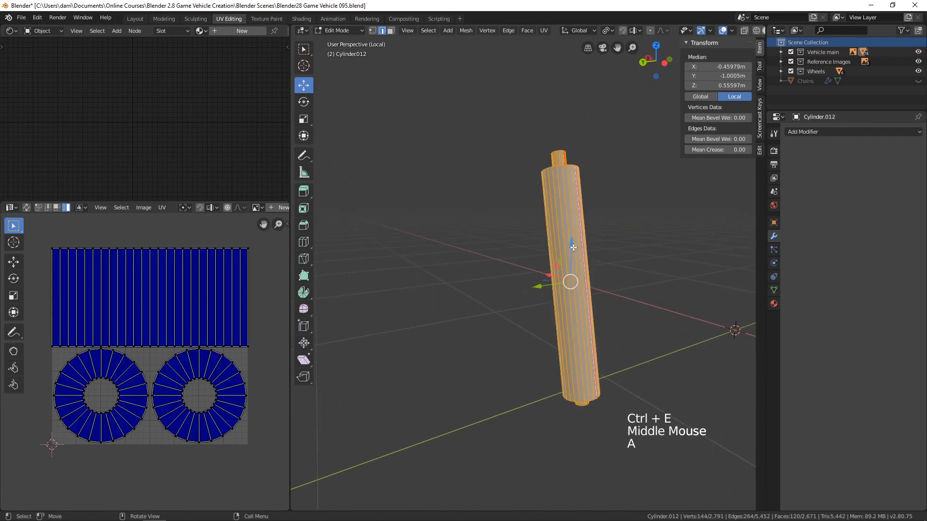
pyautogui.press('u')
pyautogui.click(526, 223)
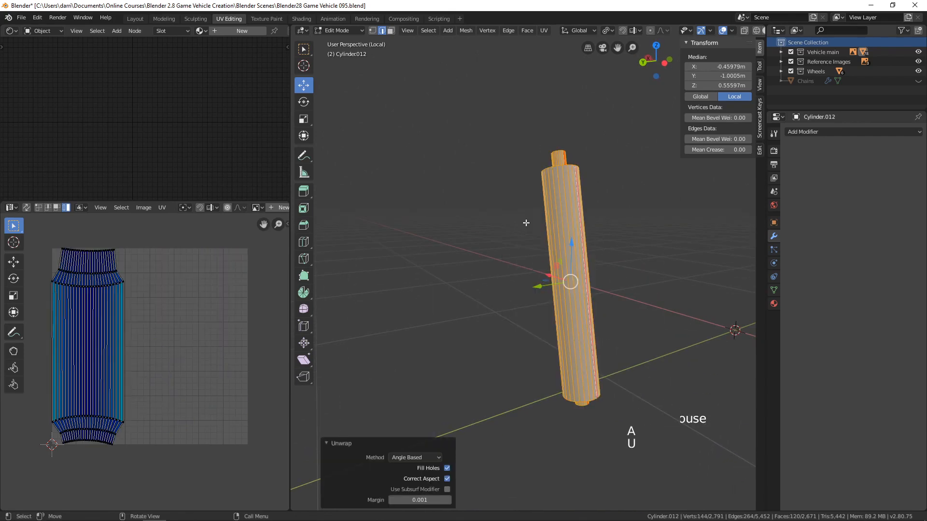
pyautogui.moveTo(516, 268); pyautogui.dragTo(263, 18, button='middle')
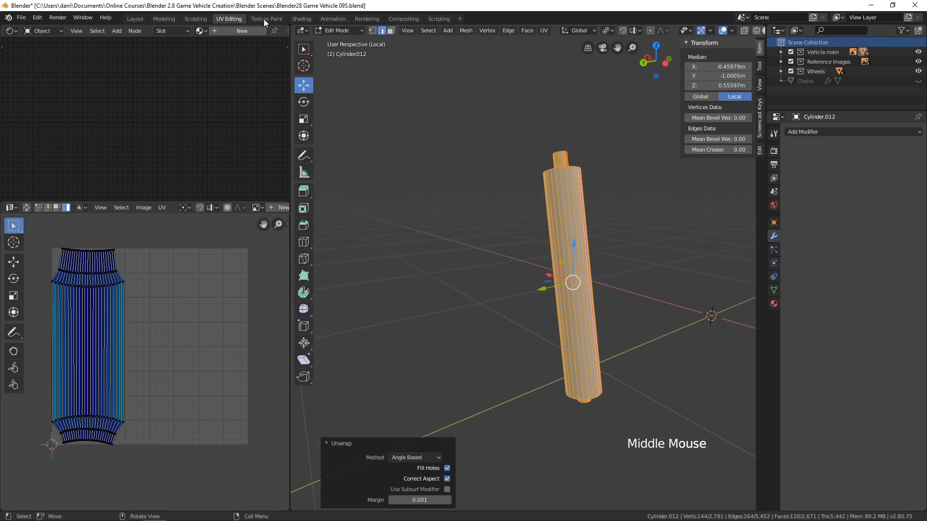
pyautogui.click(201, 31)
pyautogui.click(222, 51)
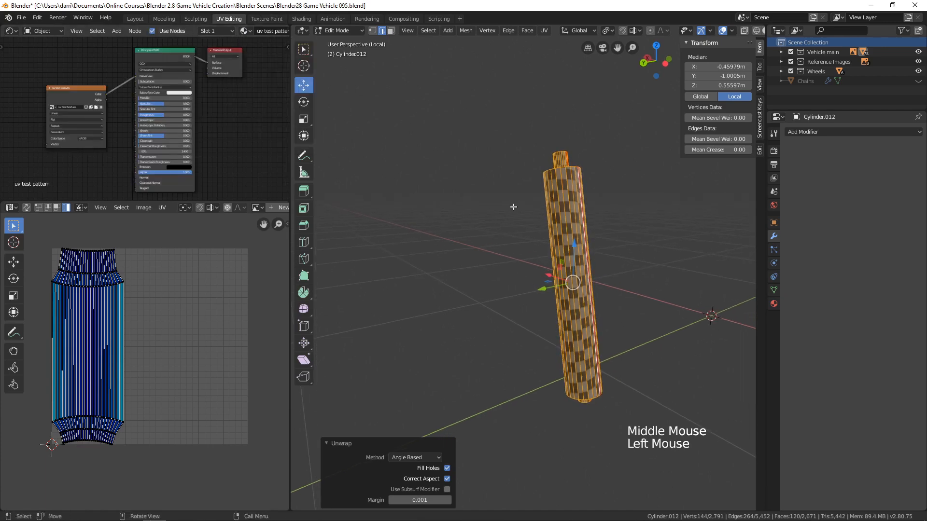
pyautogui.hotkey('alt', 'a')
pyautogui.moveTo(541, 288); pyautogui.dragTo(546, 308, button='middle')
pyautogui.press('Tab')
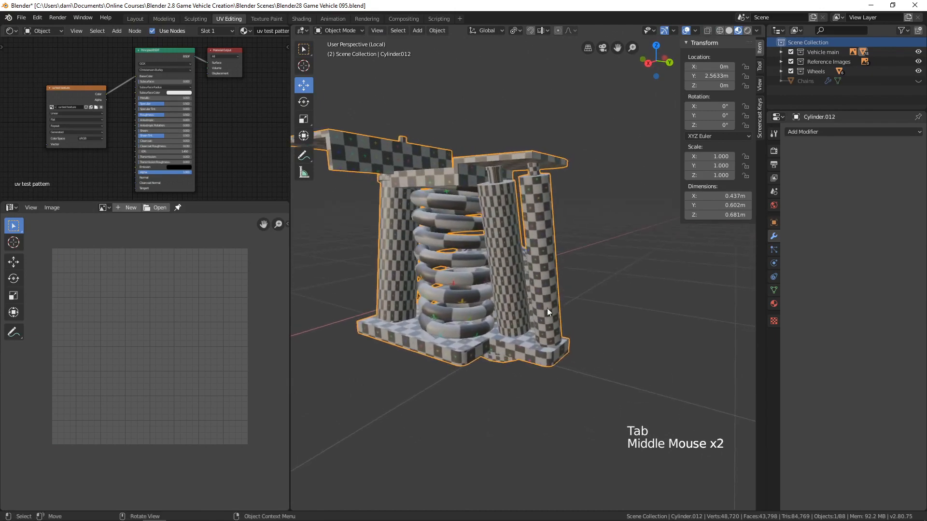
pyautogui.moveTo(589, 358); pyautogui.dragTo(528, 398, button='middle')
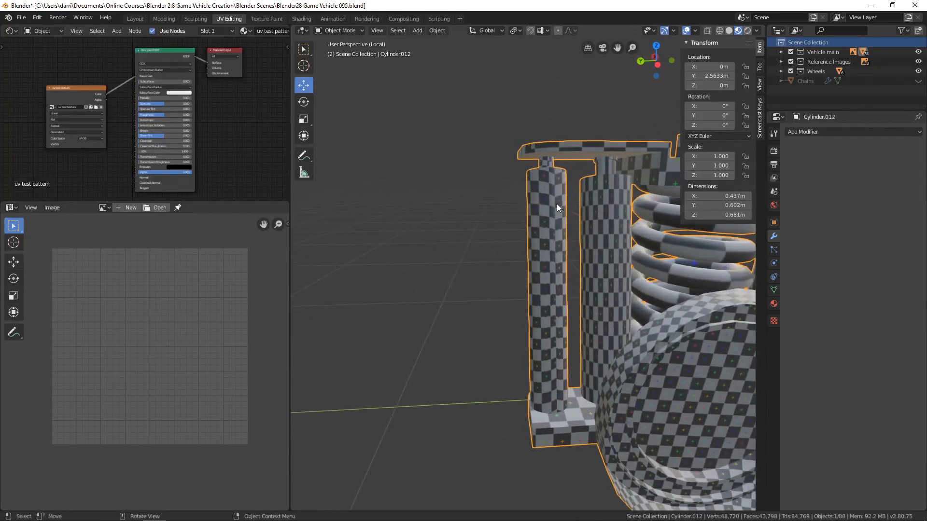
pyautogui.moveTo(536, 281)
pyautogui.mouseDown(button='middle')
pyautogui.moveTo(671, 276)
pyautogui.moveTo(545, 277)
pyautogui.moveTo(552, 287)
pyautogui.mouseUp(button='middle')
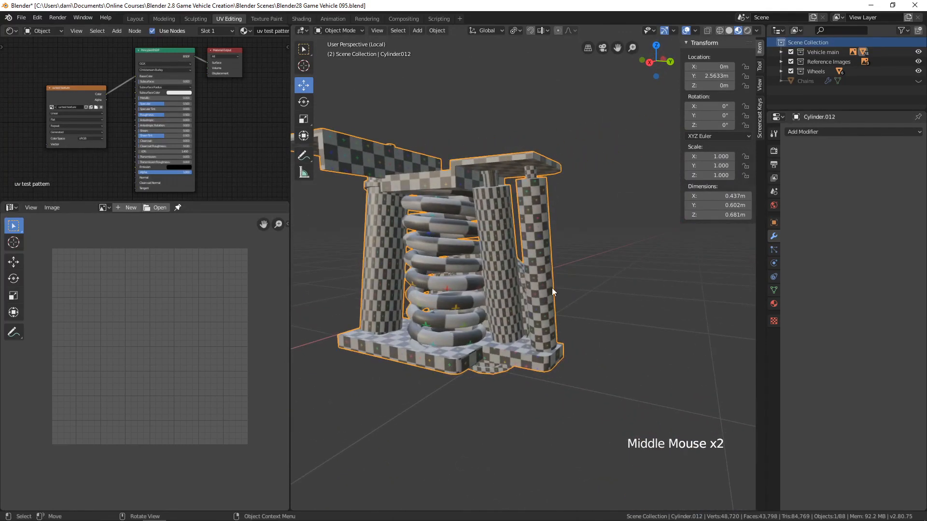
# Reveal all parts, select only the neighbouring thicker support cylinder beside the coil spring, and hide everything else
pyautogui.press('Tab')
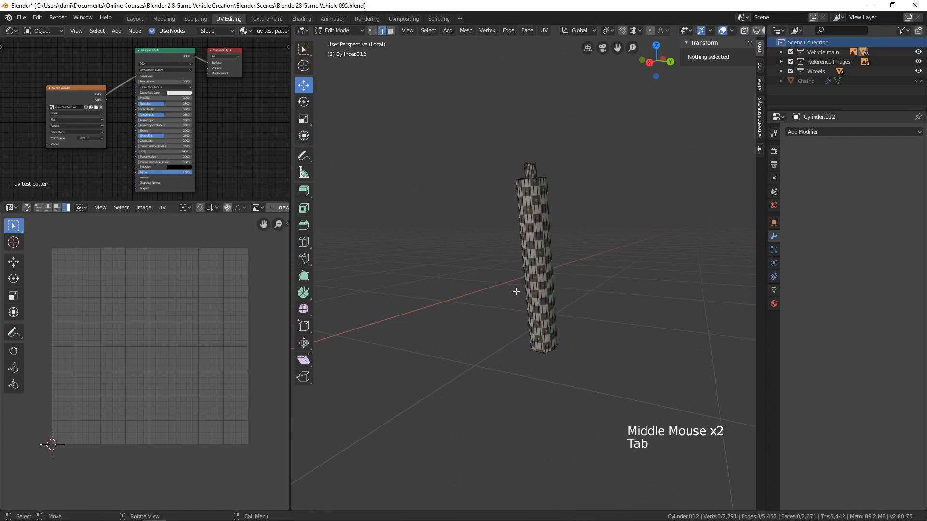
pyautogui.hotkey('alt', 'h')
pyautogui.keyDown('shift'); pyautogui.moveTo(514, 291); pyautogui.dragTo(566, 269, button='middle'); pyautogui.keyUp('shift')
pyautogui.hotkey('alt', 'a')
pyautogui.press('l')
pyautogui.scroll(3, 533, 270)
pyautogui.scroll(2, 546, 271)
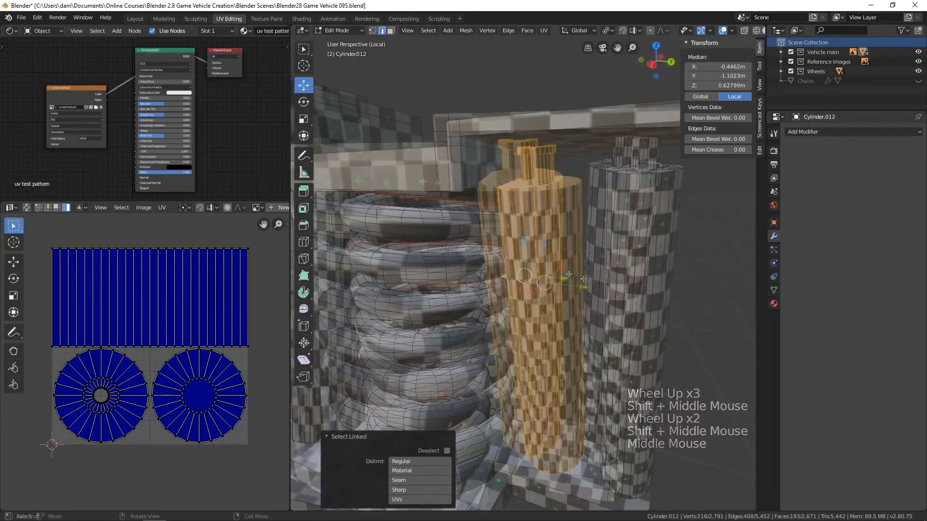
pyautogui.scroll(-2, 565, 268)
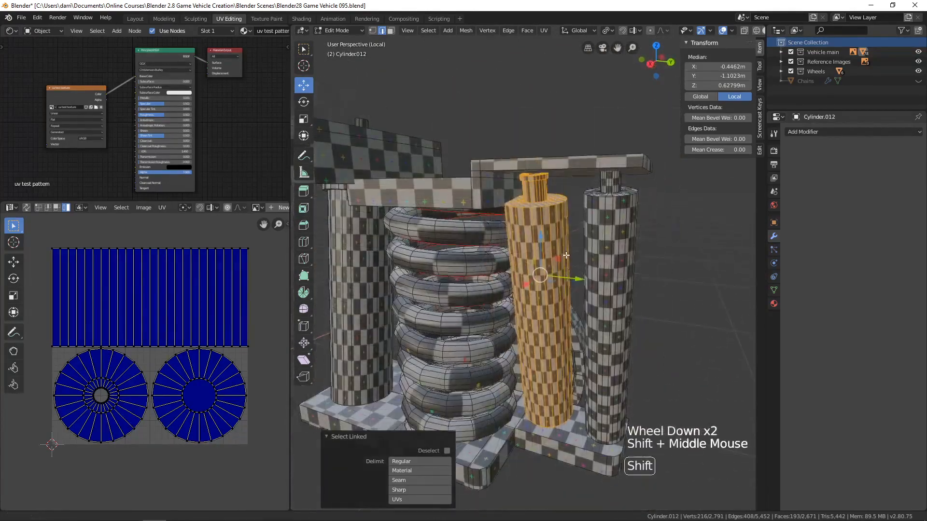
pyautogui.keyDown('shift'); pyautogui.moveTo(565, 264); pyautogui.dragTo(565, 253, button='middle'); pyautogui.keyUp('shift')
pyautogui.hotkey('shift', 'h')
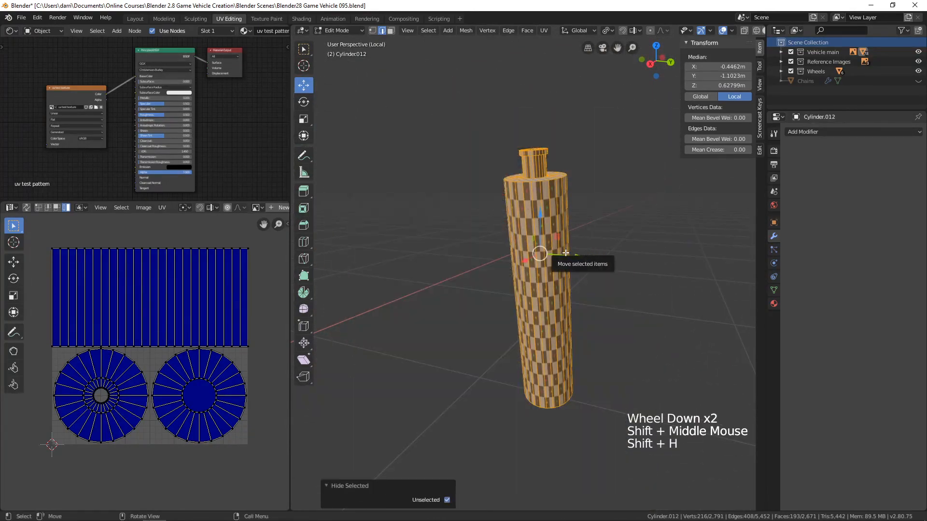
pyautogui.press('KP_Decimal')
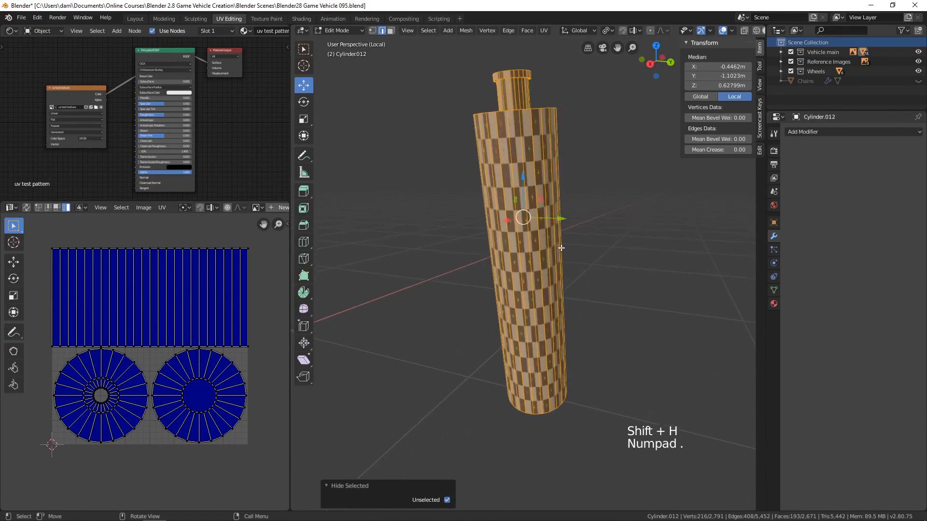
# Mark a seam along one lengthwise edge loop of the thicker support cylinder
pyautogui.hotkey('alt', 'a')
pyautogui.moveTo(574, 258); pyautogui.dragTo(529, 242, button='middle')
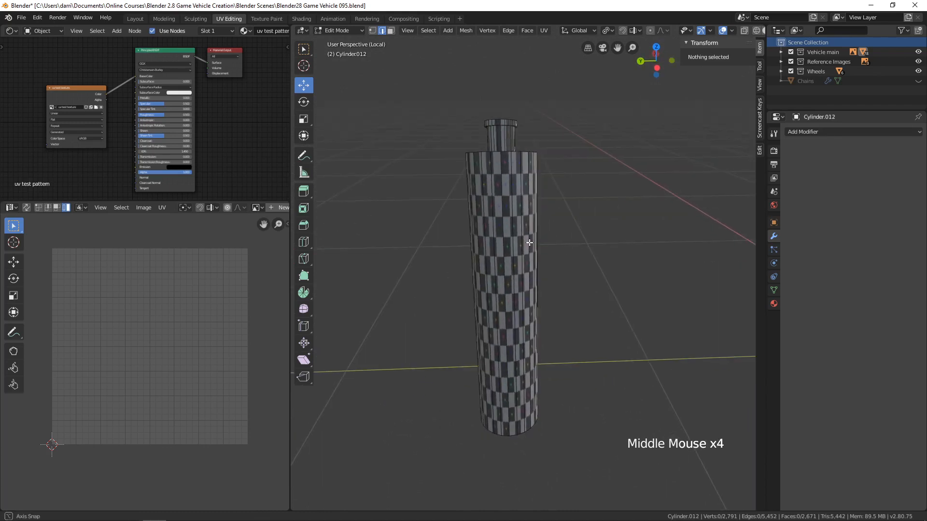
pyautogui.press('2')
pyautogui.keyDown('alt'); pyautogui.click(514, 247); pyautogui.keyUp('alt')
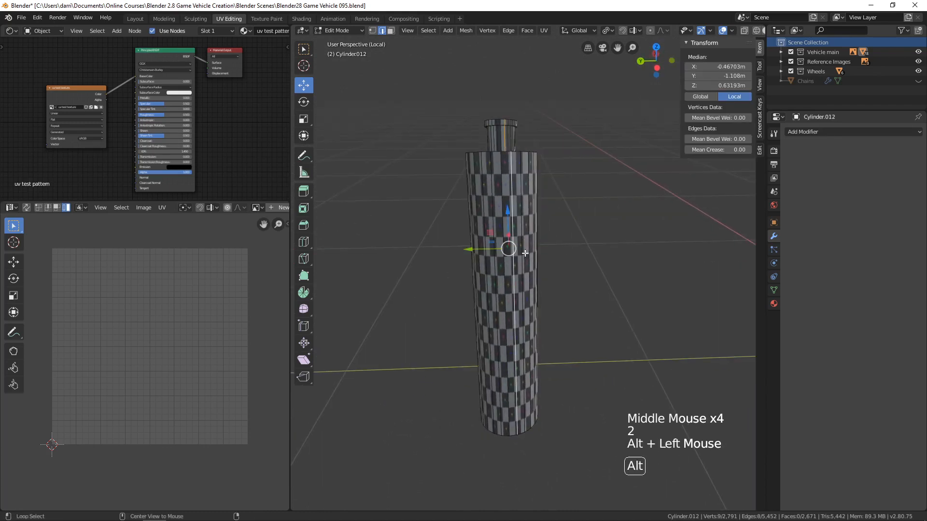
pyautogui.hotkey('ctrl', 'e')
pyautogui.click(518, 253)
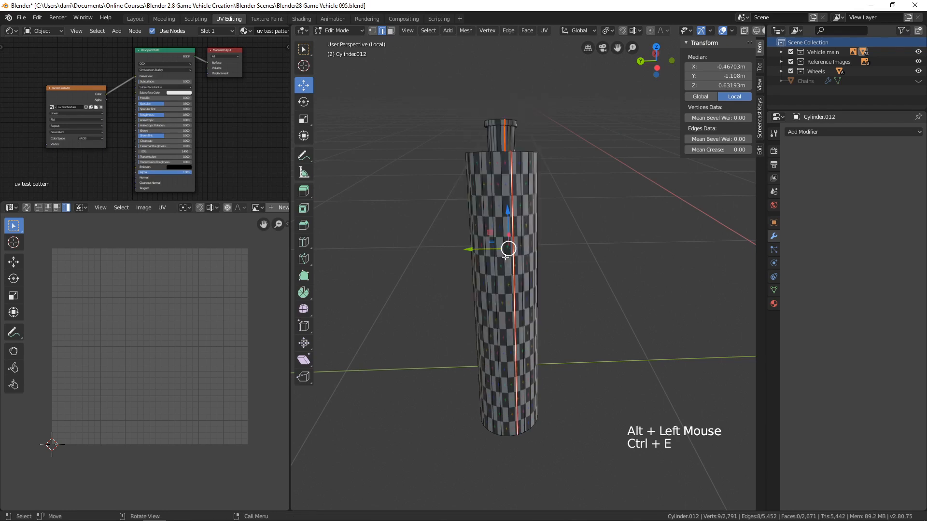
# Delete the small round cap face on the thicker support cylinder's lower pin in face mode
pyautogui.moveTo(518, 253)
pyautogui.mouseDown(button='middle')
pyautogui.moveTo(521, 314)
pyautogui.moveTo(523, 261)
pyautogui.moveTo(515, 268)
pyautogui.mouseUp(button='middle')
pyautogui.scroll(-2, 521, 313)
pyautogui.scroll(2, 523, 261)
pyautogui.press('3')
pyautogui.click(482, 284)
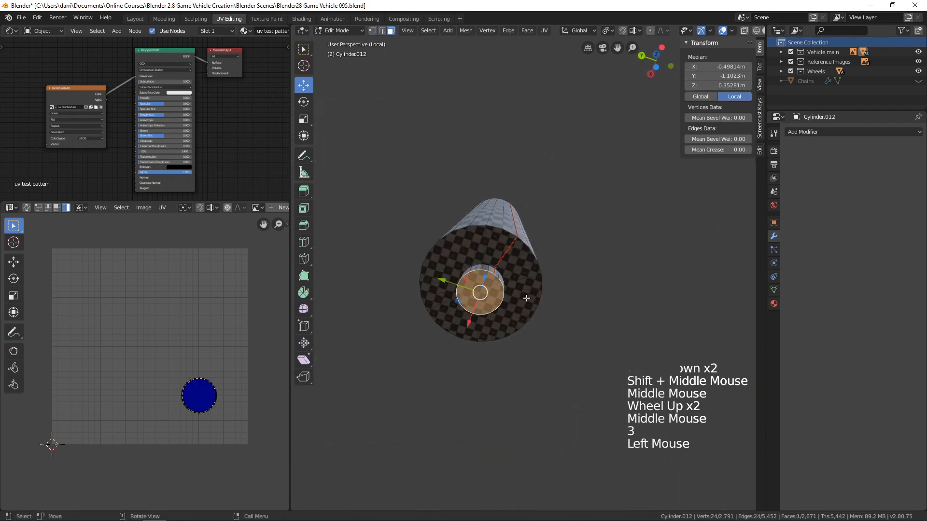
pyautogui.press('x')
pyautogui.click(500, 301)
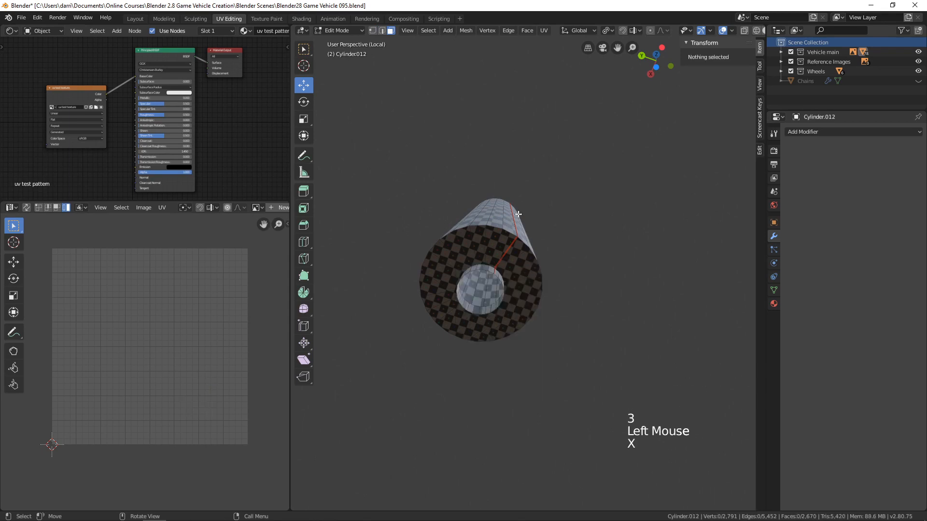
# Select all of the thicker support cylinder's faces and unwrap them along the marked seam
pyautogui.moveTo(500, 300); pyautogui.dragTo(487, 159, button='middle')
pyautogui.scroll(2, 486, 157)
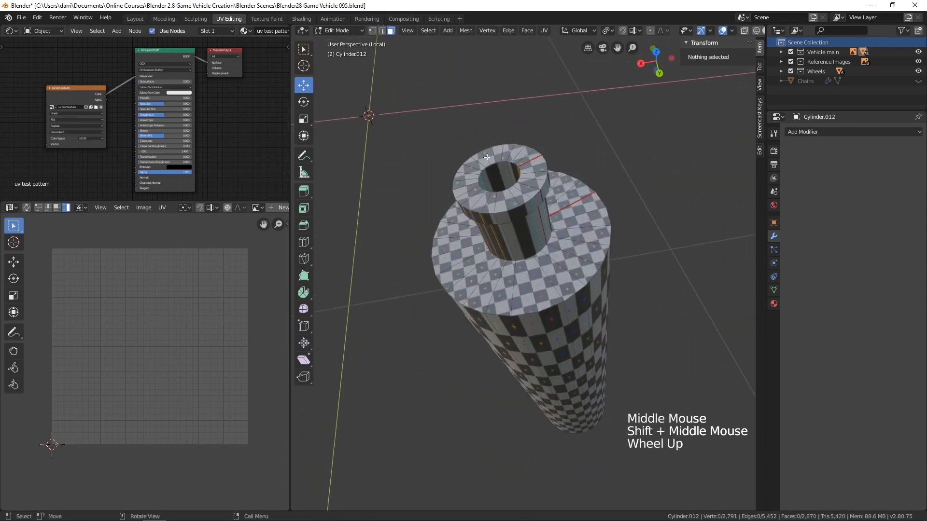
pyautogui.moveTo(568, 243); pyautogui.dragTo(537, 242, button='middle')
pyautogui.scroll(-3, 538, 246)
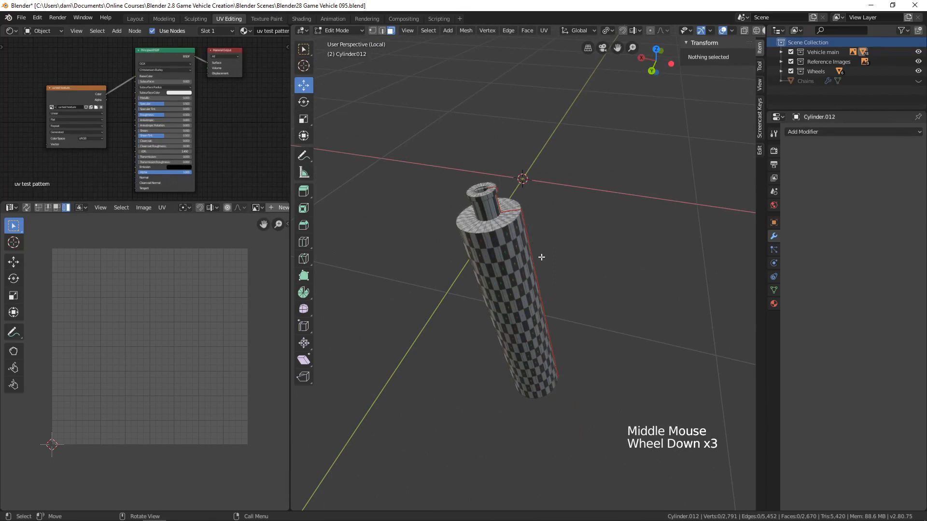
pyautogui.press('a')
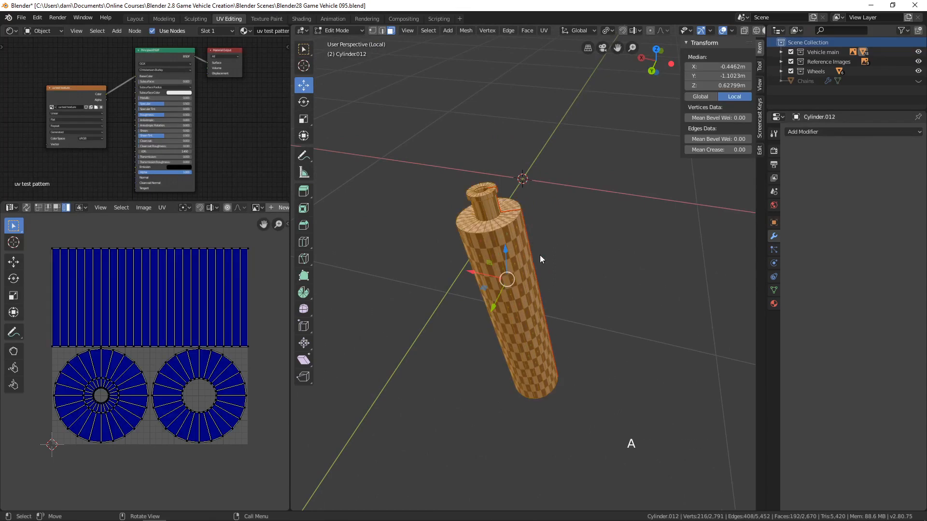
pyautogui.press('u')
pyautogui.click(540, 255)
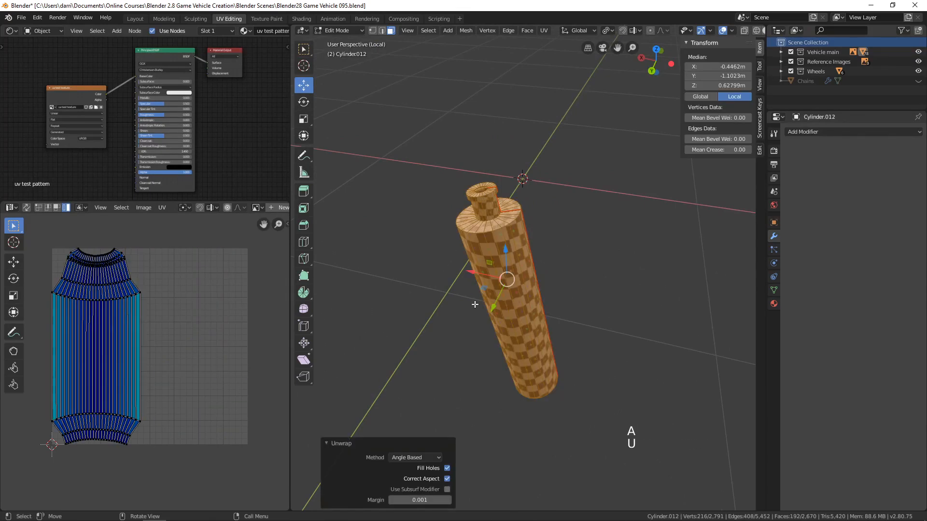
pyautogui.moveTo(475, 305); pyautogui.dragTo(452, 210, button='middle')
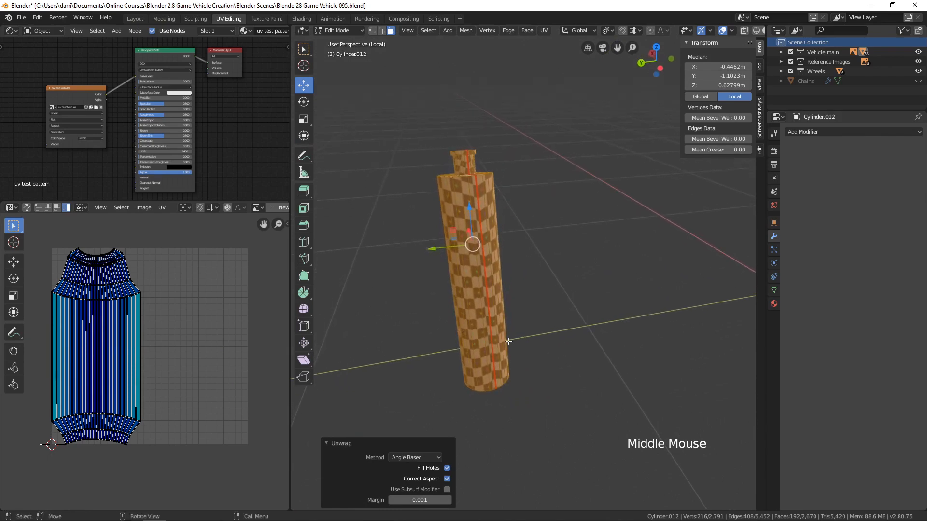
# Examine the checker pattern on the unwrapped support cylinders in object mode, both in the complete vehicle and in local view
pyautogui.press('Tab')
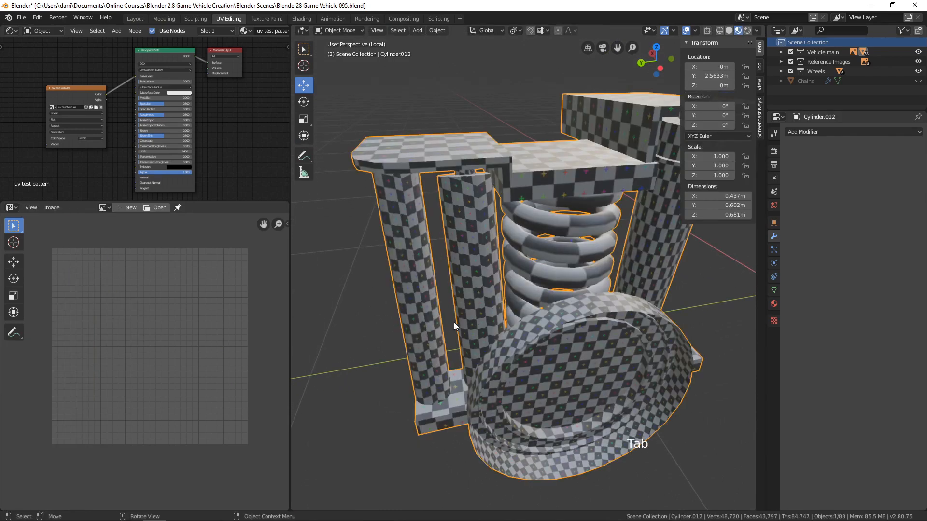
pyautogui.moveTo(453, 323); pyautogui.dragTo(459, 319, button='middle')
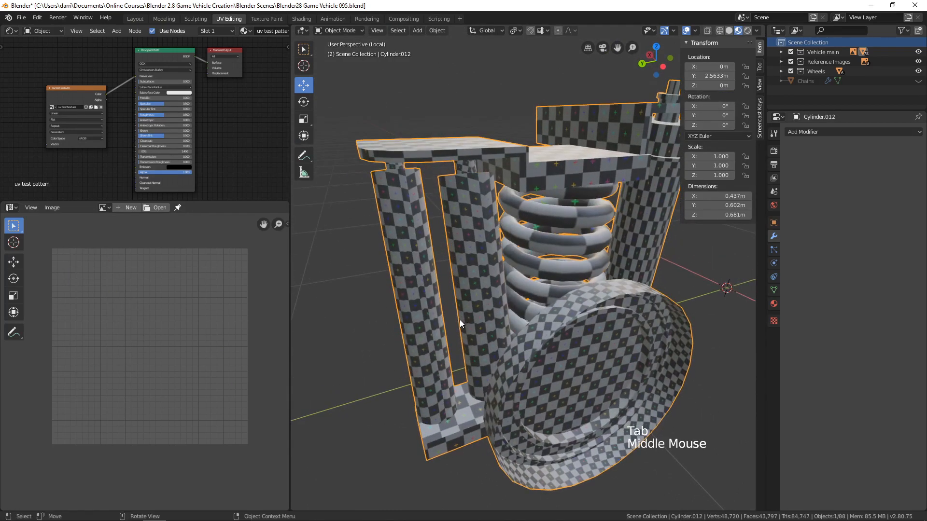
pyautogui.press('KP_Divide')
pyautogui.moveTo(544, 323); pyautogui.dragTo(639, 299, button='middle')
pyautogui.scroll(-4, 427, 337)
pyautogui.scroll(4, 639, 290)
pyautogui.scroll(1, 567, 324)
pyautogui.moveTo(566, 323); pyautogui.dragTo(583, 310, button='middle')
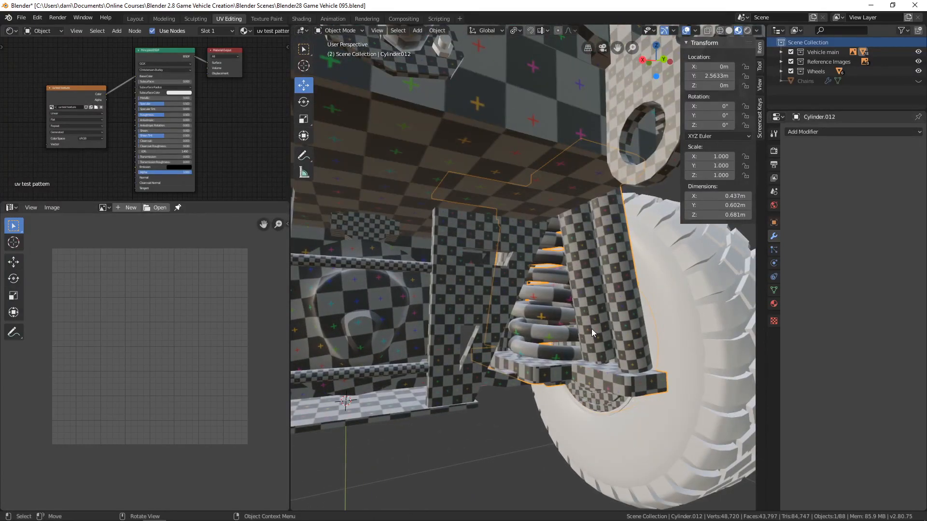
pyautogui.press('KP_Divide')
pyautogui.moveTo(583, 326); pyautogui.dragTo(499, 322, button='middle')
pyautogui.scroll(-2, 583, 337)
pyautogui.scroll(3, 514, 333)
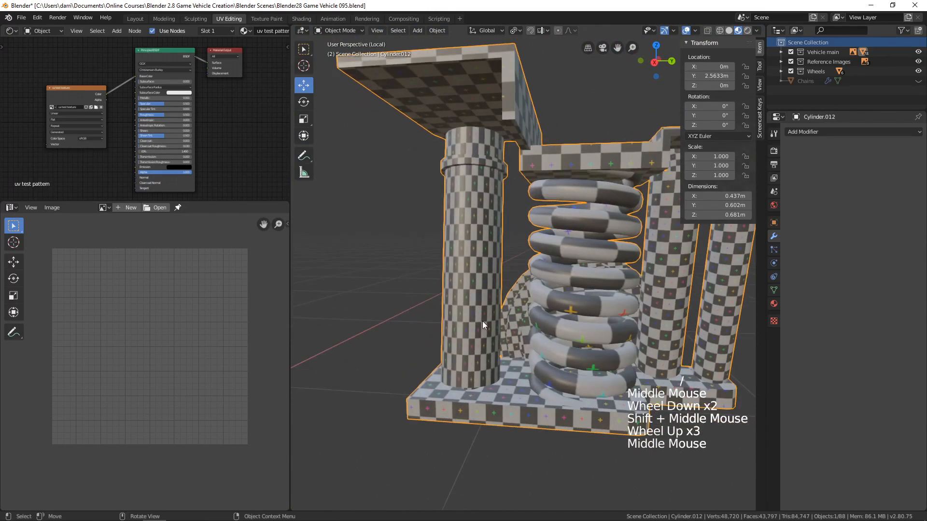
# Reveal all hidden parts in edit mode and select only the collared support cylinder on the coil spring's other side
pyautogui.press('Tab')
pyautogui.hotkey('alt', 'h')
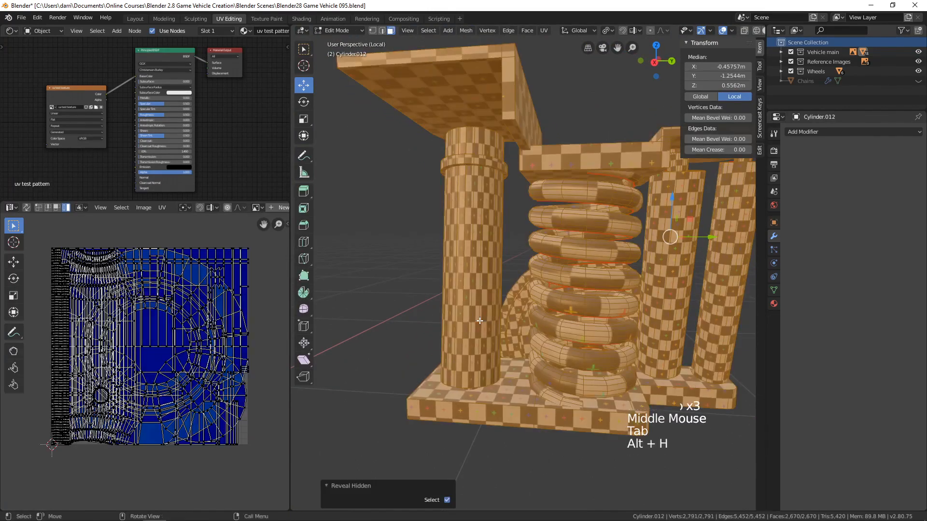
pyautogui.hotkey('alt', 'a')
pyautogui.press('l')
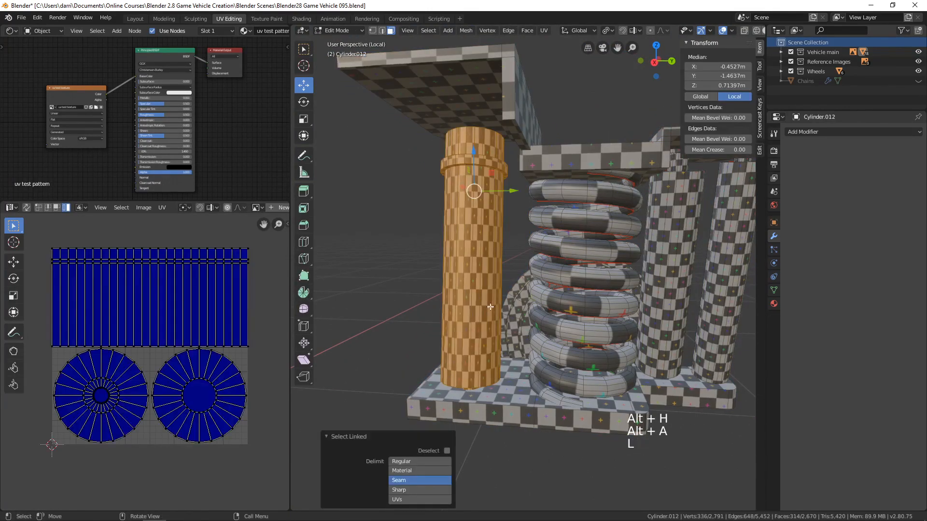
# Isolate the collared support cylinder and delete the round cap face on its lower pin
pyautogui.moveTo(475, 320); pyautogui.dragTo(561, 336, button='middle')
pyautogui.hotkey('shift', 'h')
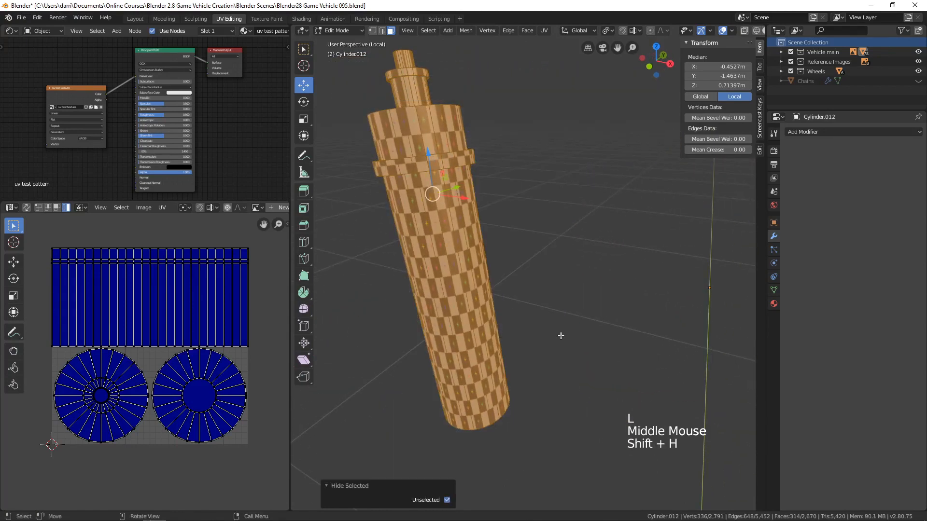
pyautogui.moveTo(497, 335); pyautogui.dragTo(487, 294, button='middle')
pyautogui.moveTo(487, 295); pyautogui.dragTo(485, 286, button='middle')
pyautogui.press('3')
pyautogui.click(486, 278)
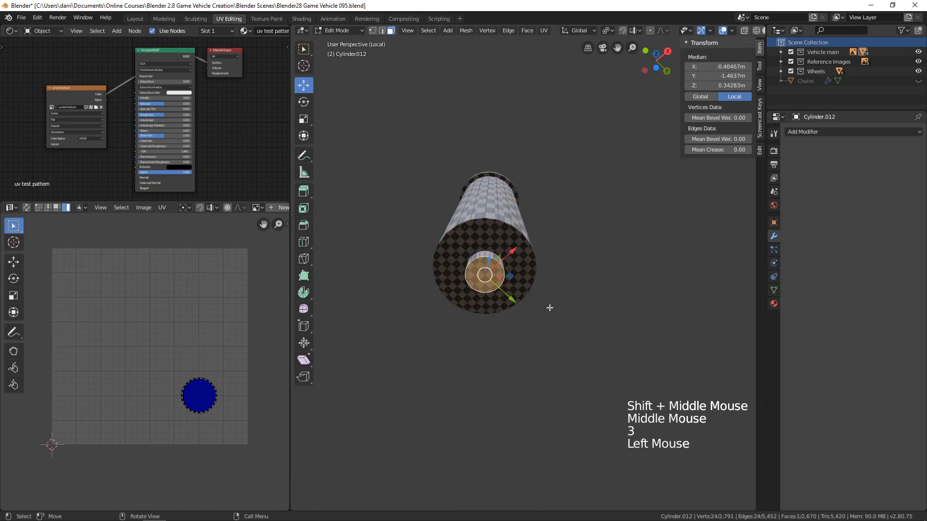
pyautogui.press('x')
pyautogui.click(546, 308)
# Compare the collared cylinder's upper pin in isolation and on the complete vehicle, checking whether its end cap is exposed above the bracket
pyautogui.moveTo(489, 278); pyautogui.dragTo(531, 309, button='middle')
pyautogui.keyDown('shift'); pyautogui.moveTo(531, 309); pyautogui.dragTo(490, 147, button='middle'); pyautogui.keyUp('shift')
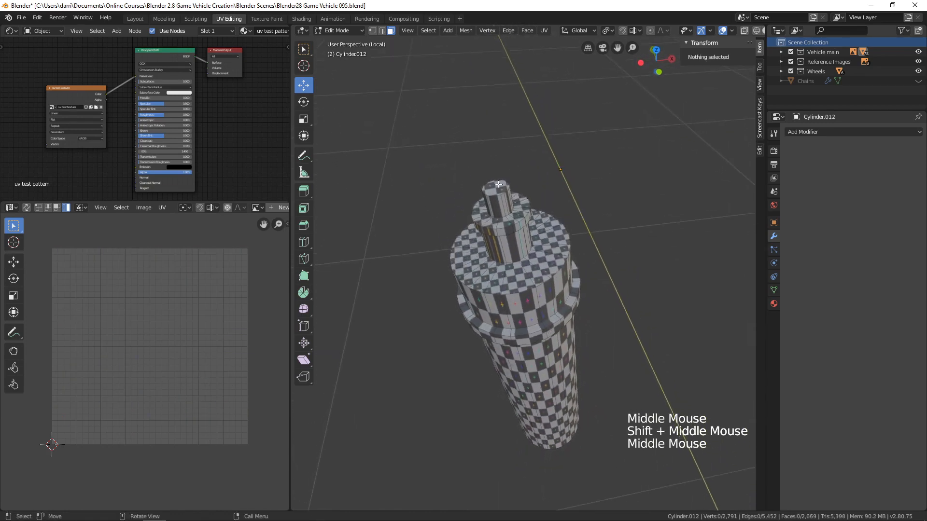
pyautogui.keyDown('shift'); pyautogui.moveTo(499, 187); pyautogui.dragTo(597, 210, button='middle'); pyautogui.keyUp('shift')
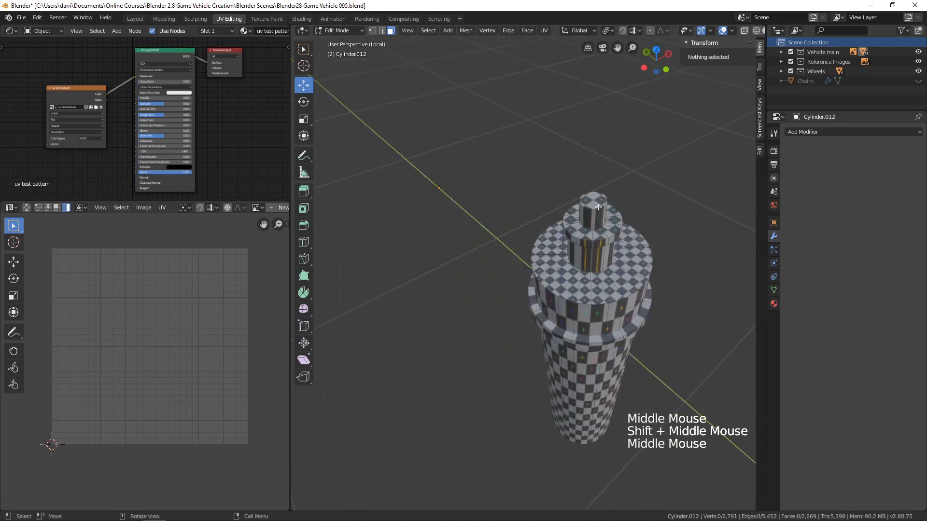
pyautogui.press('KP_Divide')
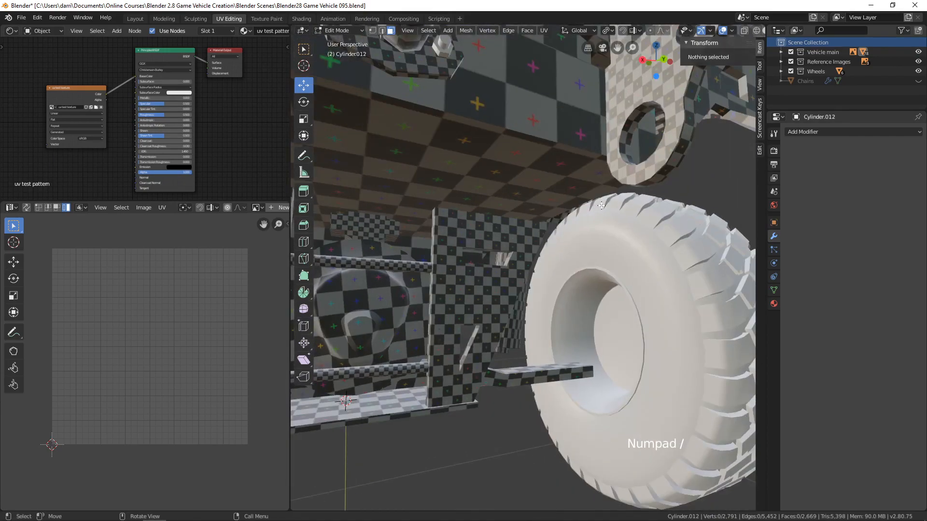
pyautogui.moveTo(601, 206); pyautogui.dragTo(614, 180, button='middle')
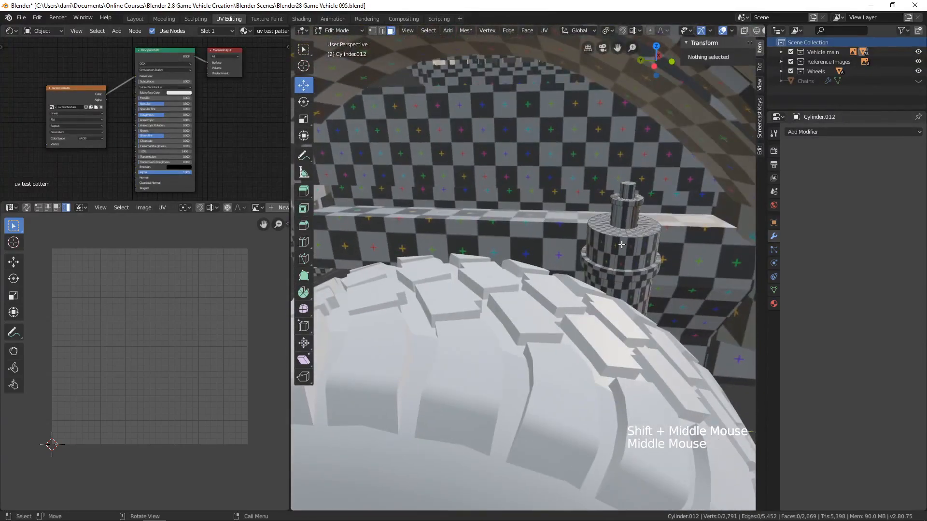
pyautogui.press('Tab')
pyautogui.moveTo(617, 247); pyautogui.dragTo(620, 257, button='middle')
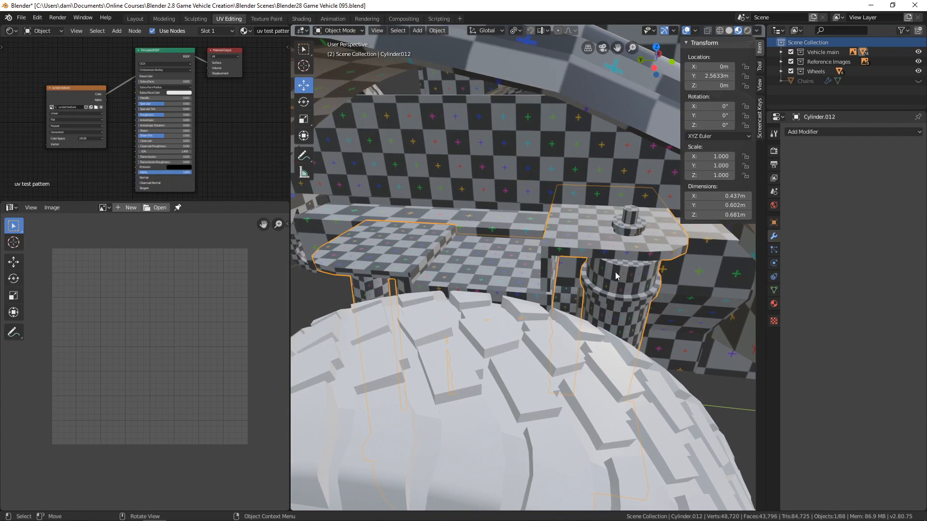
pyautogui.press('Tab')
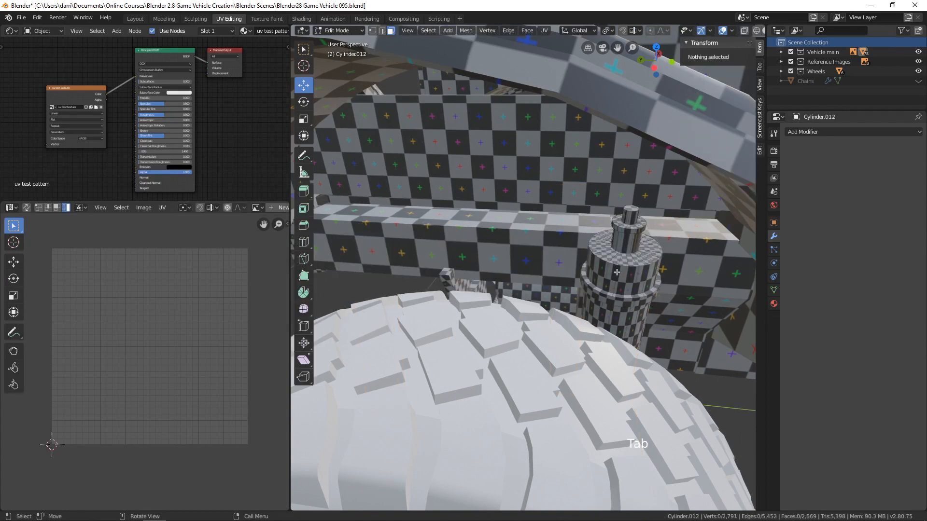
pyautogui.press('KP_Divide')
# Mark a seam around the rim of the collared cylinder's upper pin cap
pyautogui.keyDown('shift'); pyautogui.moveTo(616, 272); pyautogui.dragTo(543, 284, button='middle'); pyautogui.keyUp('shift')
pyautogui.scroll(2, 525, 259)
pyautogui.press('2')
pyautogui.keyDown('alt'); pyautogui.click(526, 298); pyautogui.keyUp('alt')
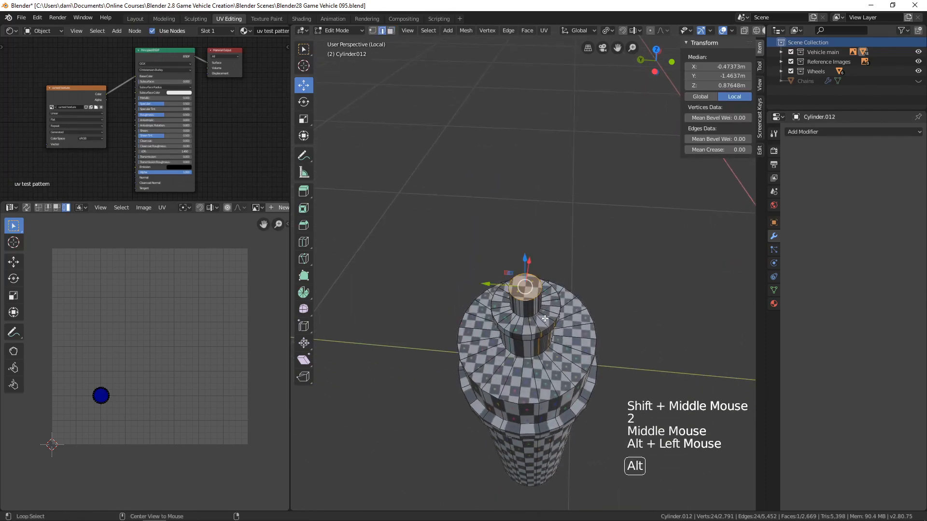
pyautogui.hotkey('ctrl', 'e')
pyautogui.click(525, 321)
pyautogui.moveTo(524, 322); pyautogui.dragTo(553, 297, button='middle')
pyautogui.hotkey('alt', 'a')
# Inspect the complete vehicle around the rear wheel and underside for the least visible side of the collared support cylinder
pyautogui.scroll(-3, 526, 289)
pyautogui.scroll(-3, 540, 293)
pyautogui.press('KP_Divide')
pyautogui.scroll(-4, 552, 260)
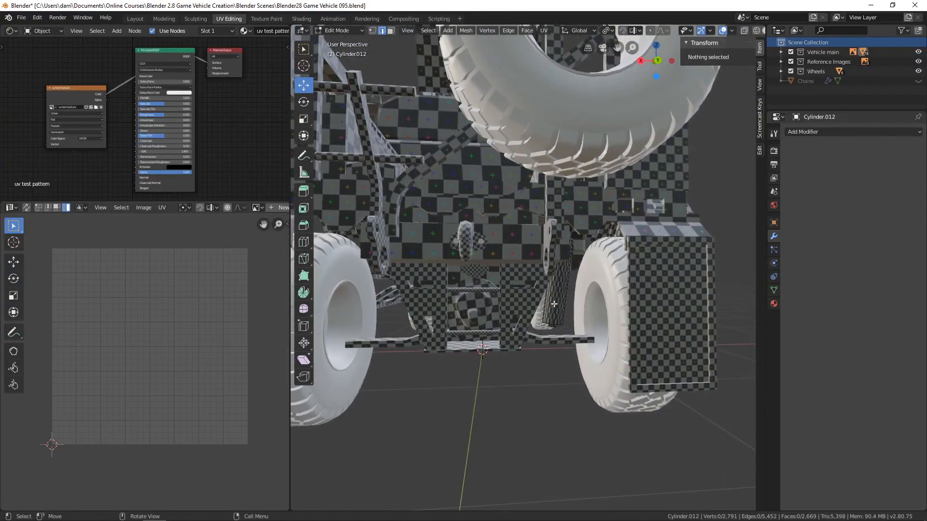
pyautogui.moveTo(673, 301); pyautogui.dragTo(581, 342, button='middle')
pyautogui.press('Tab')
pyautogui.hotkey('alt', 'a')
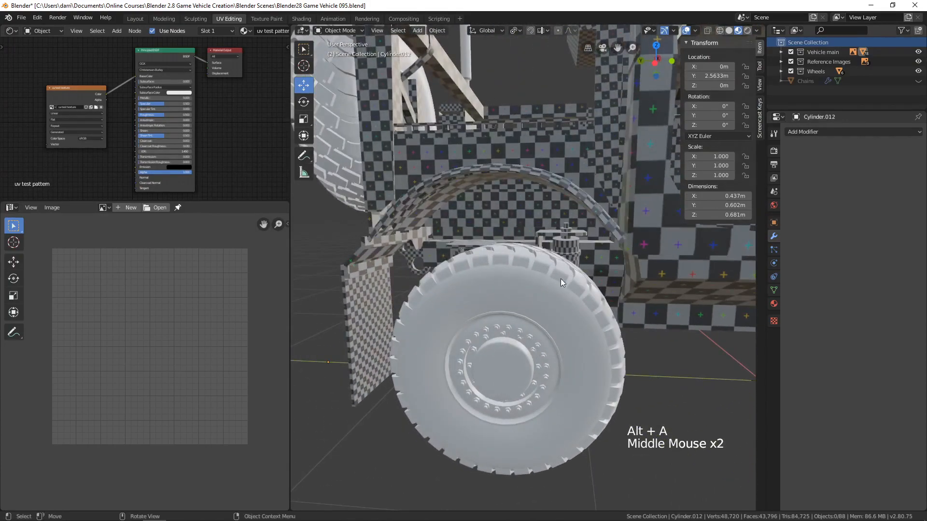
pyautogui.moveTo(560, 279)
pyautogui.mouseDown(button='middle')
pyautogui.moveTo(558, 303)
pyautogui.moveTo(700, 268)
pyautogui.moveTo(700, 255)
pyautogui.moveTo(566, 285)
pyautogui.mouseUp(button='middle')
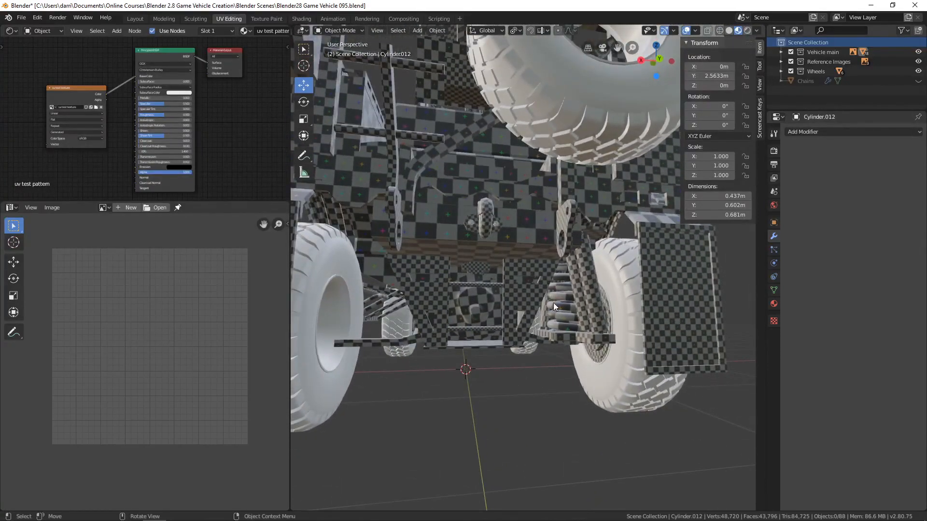
# Isolate the suspension unit again and mark a seam along a lengthwise edge loop on the collared cylinder's hidden side
pyautogui.click(543, 316)
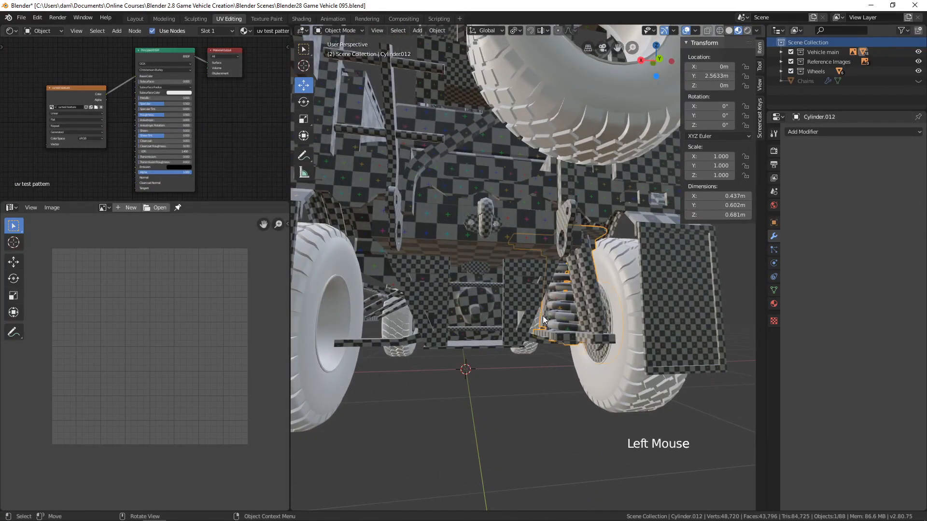
pyautogui.press('KP_Divide')
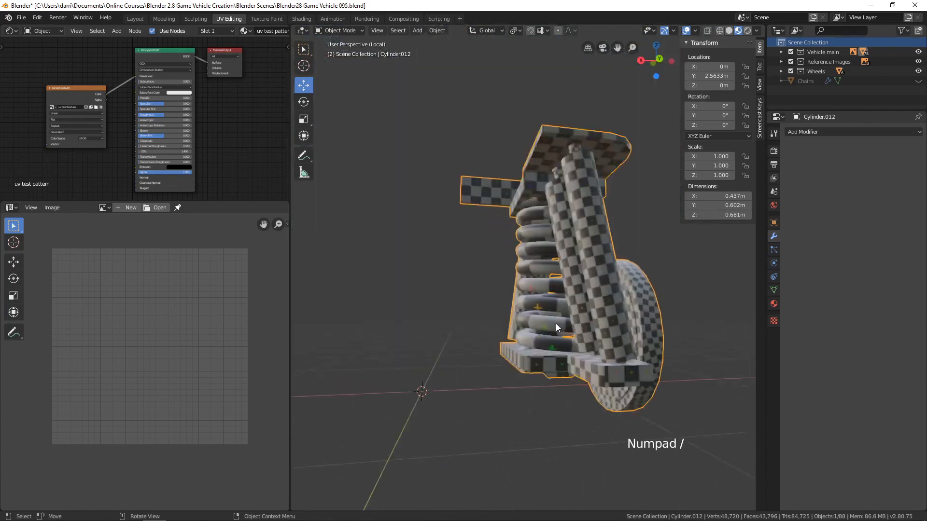
pyautogui.moveTo(554, 324); pyautogui.dragTo(532, 271, button='middle')
pyautogui.press('Tab')
pyautogui.press('2')
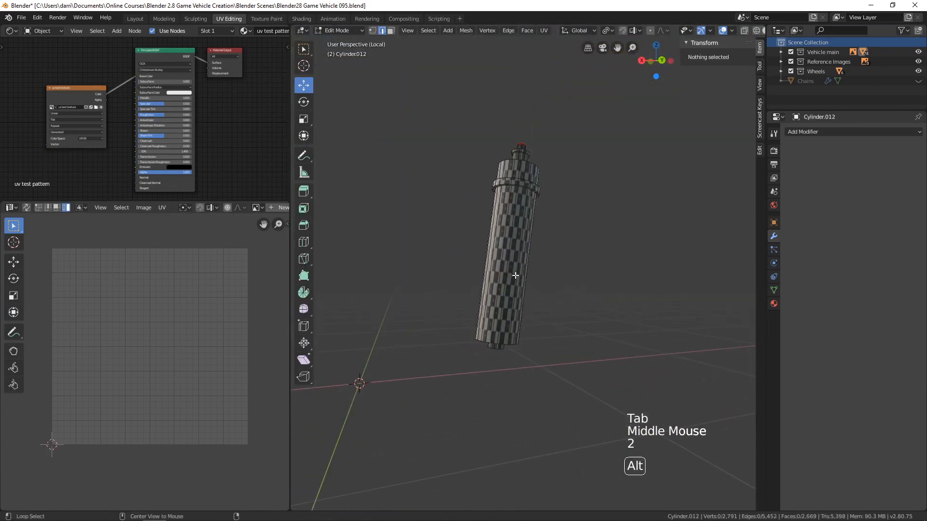
pyautogui.keyDown('alt'); pyautogui.click(515, 276); pyautogui.keyUp('alt')
pyautogui.moveTo(580, 280); pyautogui.dragTo(601, 278, button='middle')
pyautogui.press('KP_Decimal')
pyautogui.hotkey('ctrl', 'e')
pyautogui.click(537, 277)
pyautogui.hotkey('alt', 'a')
# Clear the seam from one rim edge of the upper pin cap so the cap stays attached to the cylinder wall
pyautogui.scroll(4, 533, 208)
pyautogui.scroll(2, 575, 278)
pyautogui.click(602, 276)
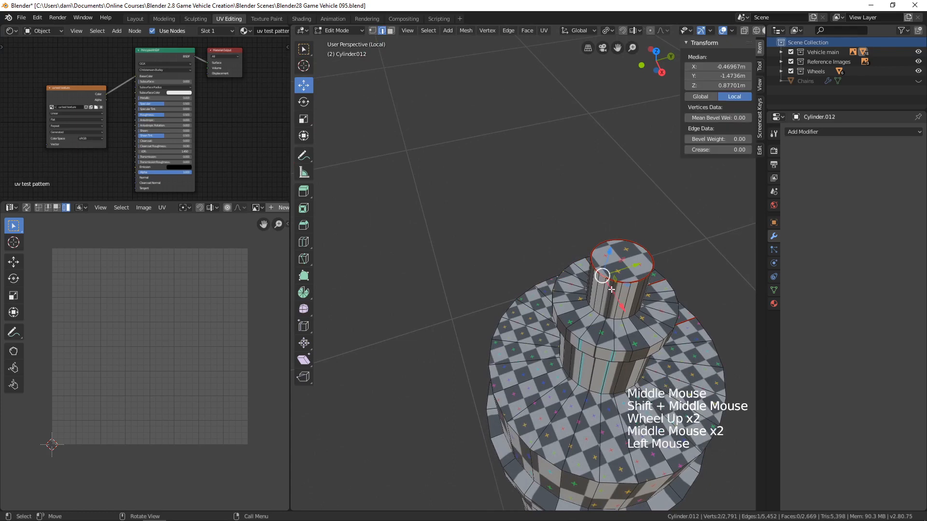
pyautogui.hotkey('ctrl', 'e')
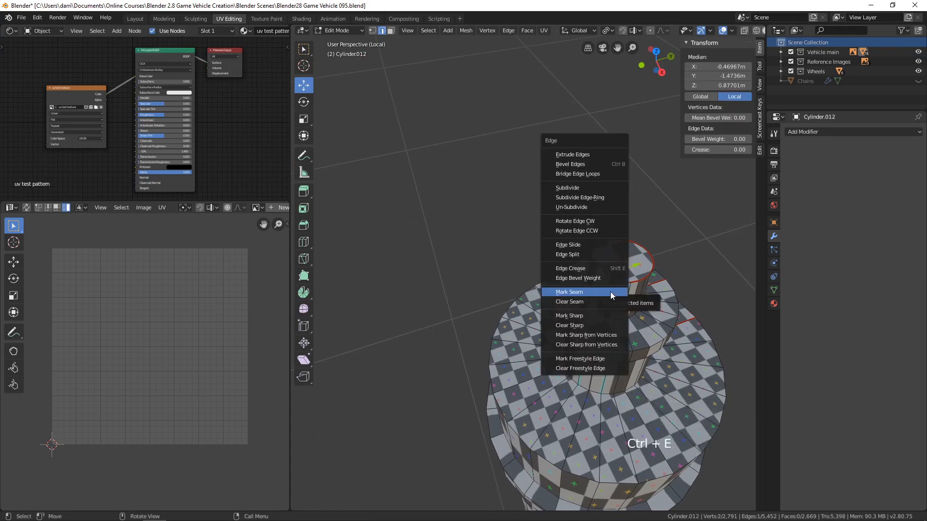
pyautogui.click(587, 300)
pyautogui.hotkey('alt', 'a')
# Select all of the collared support cylinder's geometry and unwrap it along the marked seams
pyautogui.scroll(-5, 637, 305)
pyautogui.moveTo(637, 305); pyautogui.dragTo(515, 269, button='middle')
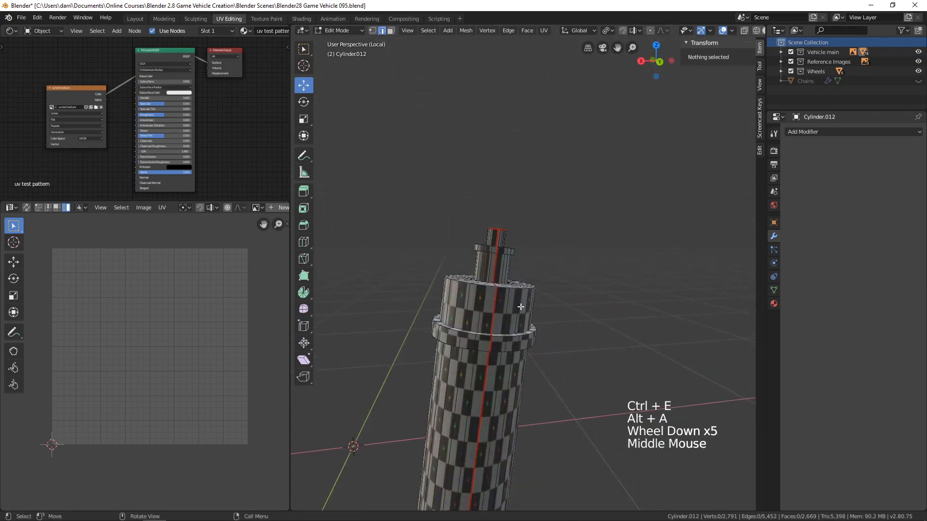
pyautogui.keyDown('shift'); pyautogui.moveTo(521, 307); pyautogui.dragTo(571, 169, button='middle'); pyautogui.keyUp('shift')
pyautogui.scroll(-3, 554, 217)
pyautogui.press('a')
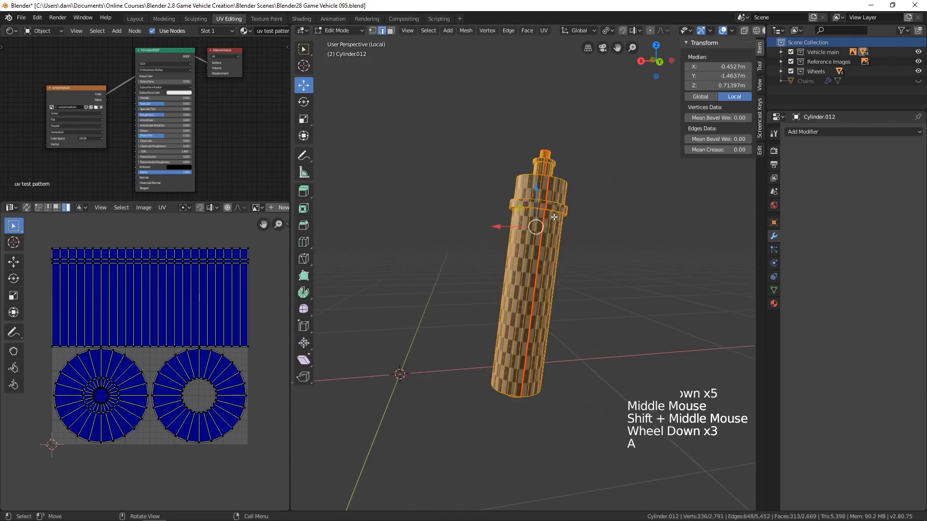
pyautogui.press('u')
pyautogui.click(529, 215)
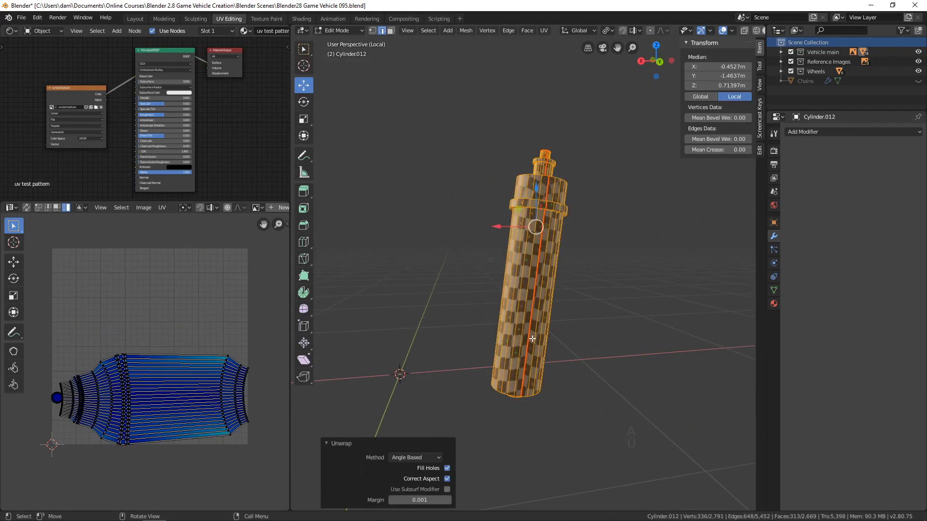
# Reveal the suspension unit's hidden parts, deselect everything and return to object mode with the complete vehicle shown
pyautogui.hotkey('alt', 'h')
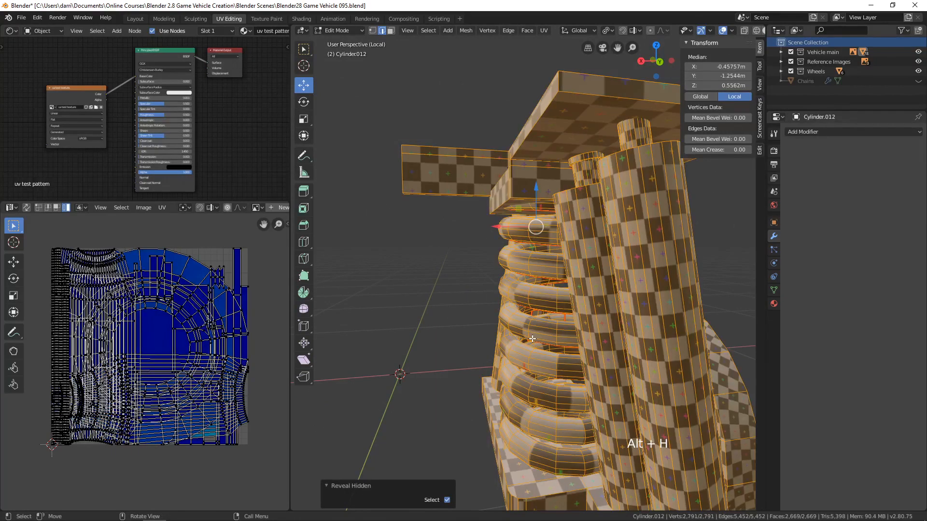
pyautogui.hotkey('alt', 'a')
pyautogui.press('Tab')
pyautogui.scroll(-4, 517, 336)
pyautogui.hotkey('alt', 'a')
pyautogui.moveTo(466, 319); pyautogui.dragTo(554, 358, button='middle')
pyautogui.scroll(-2, 461, 311)
pyautogui.press('KP_Divide')
# Select the rear suspension unit and set its origin to the 3D cursor
pyautogui.click(555, 335)
pyautogui.scroll(-2, 563, 349)
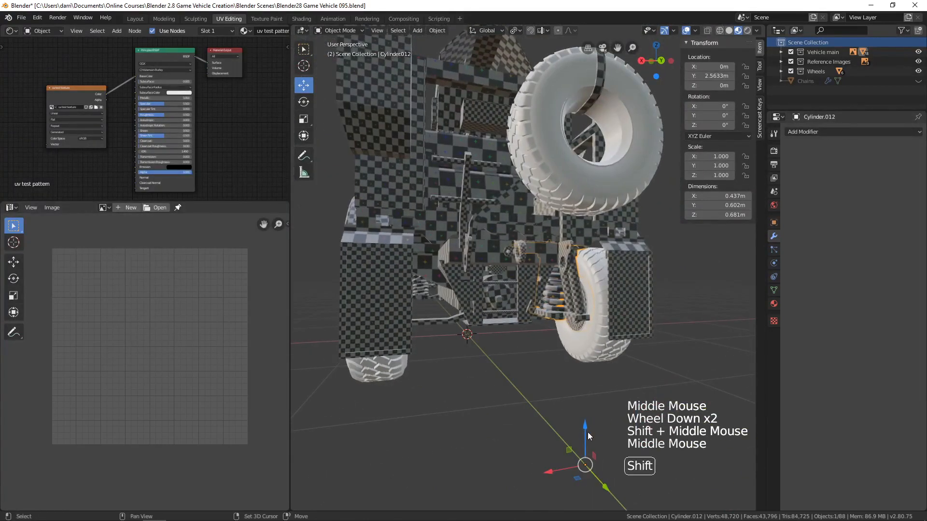
pyautogui.keyDown('shift'); pyautogui.moveTo(587, 432); pyautogui.dragTo(567, 424, button='middle'); pyautogui.keyUp('shift')
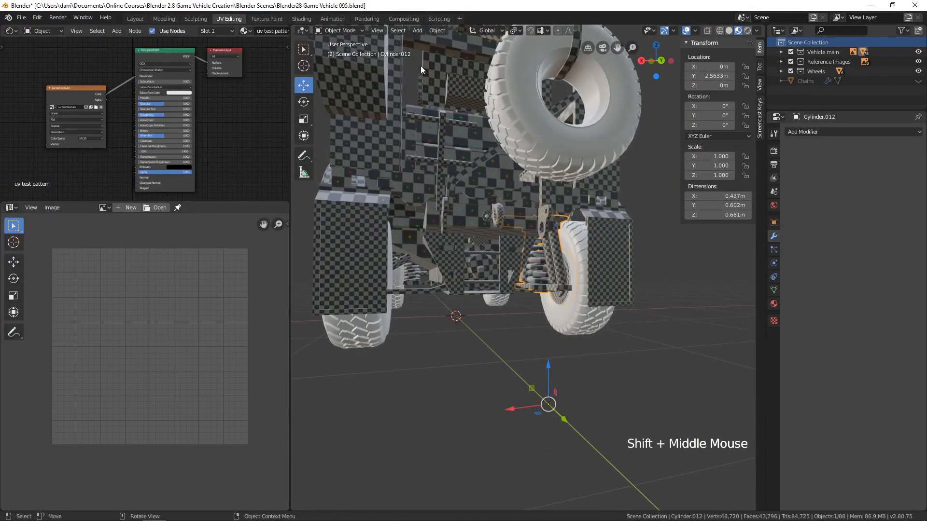
pyautogui.click(437, 31)
pyautogui.moveTo(445, 48)
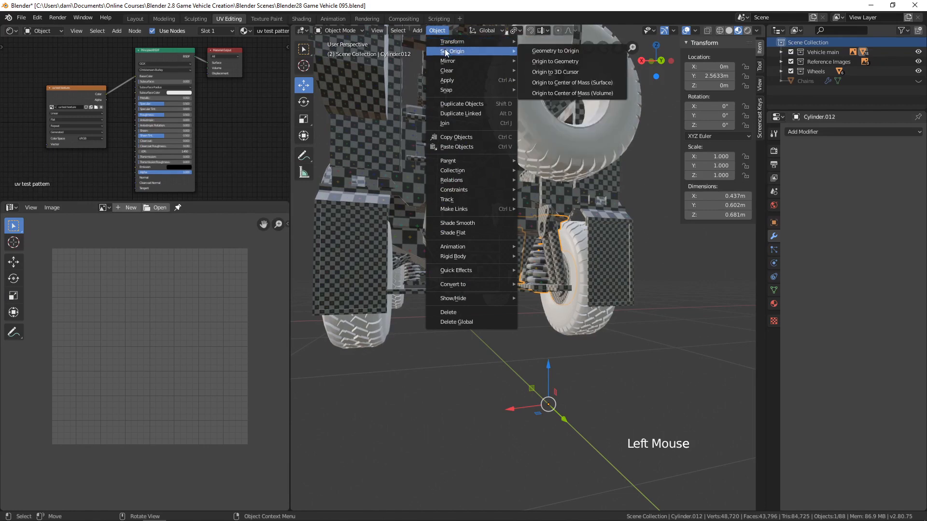
pyautogui.click(555, 72)
pyautogui.moveTo(570, 241); pyautogui.dragTo(573, 280, button='middle')
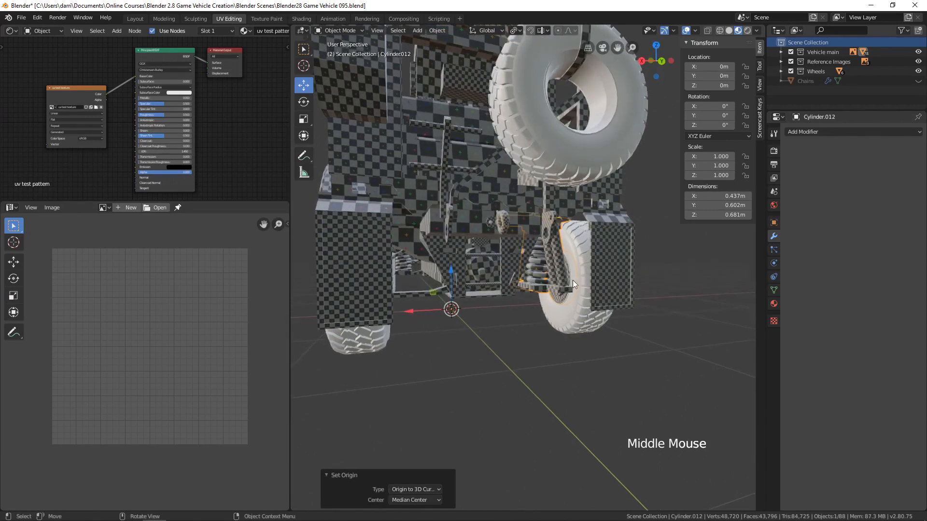
# Add a Mirror modifier on the X axis to the suspension unit, apply it and deselect the unit
pyautogui.click(812, 131)
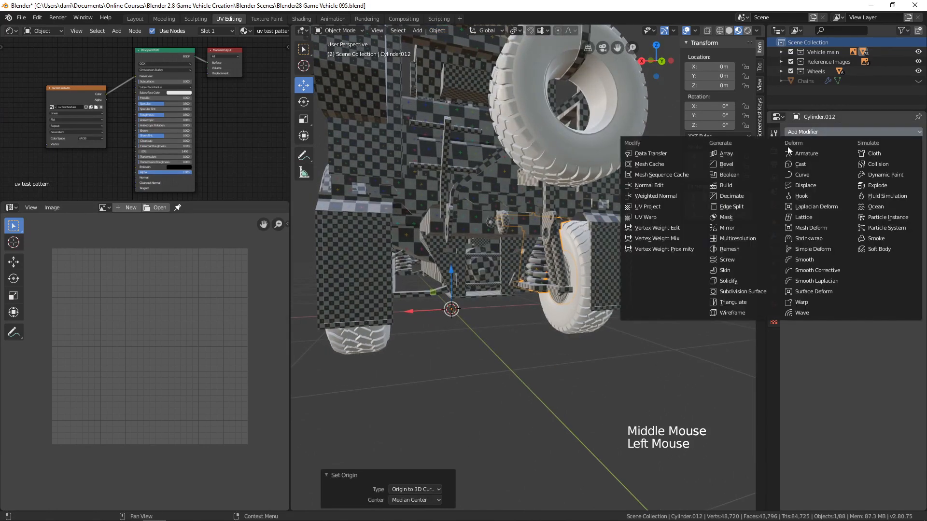
pyautogui.click(730, 228)
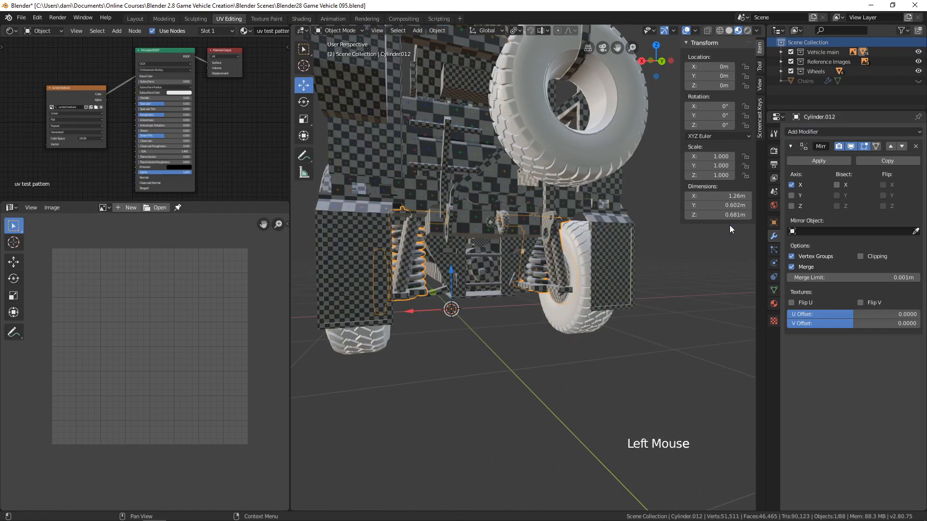
pyautogui.click(826, 160)
pyautogui.hotkey('alt', 'a')
# Isolate the tall antenna cylinder at the vehicle's rear in local view and apply its scale
pyautogui.scroll(-1, 559, 323)
pyautogui.keyDown('shift'); pyautogui.moveTo(559, 323); pyautogui.dragTo(592, 326, button='middle'); pyautogui.keyUp('shift')
pyautogui.moveTo(592, 326); pyautogui.dragTo(613, 344, button='middle')
pyautogui.keyDown('shift'); pyautogui.moveTo(613, 344); pyautogui.dragTo(618, 367, button='middle'); pyautogui.keyUp('shift')
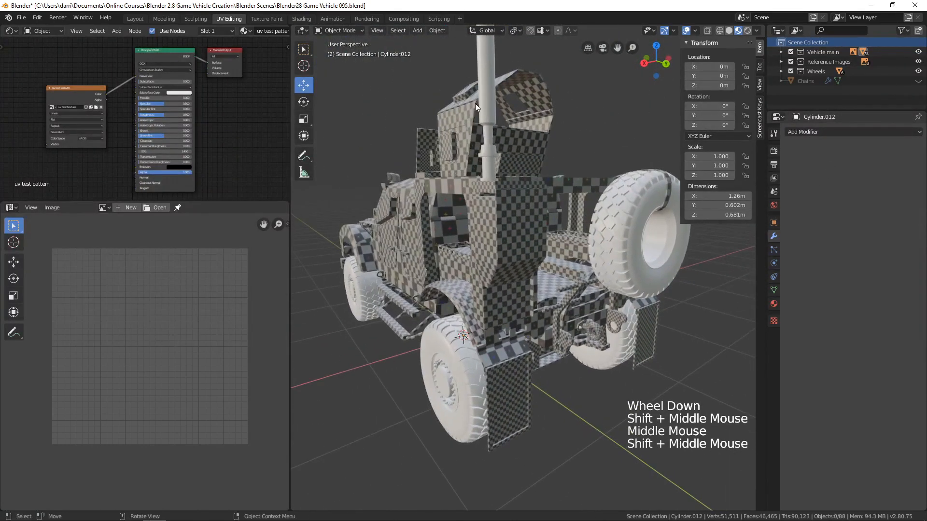
pyautogui.click(488, 141)
pyautogui.moveTo(503, 242); pyautogui.dragTo(523, 277, button='middle')
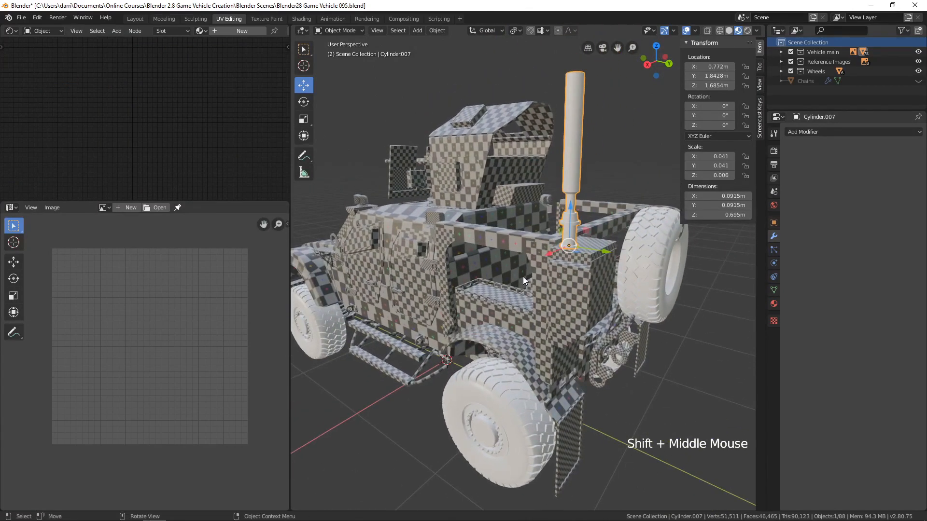
pyautogui.press('KP_Divide')
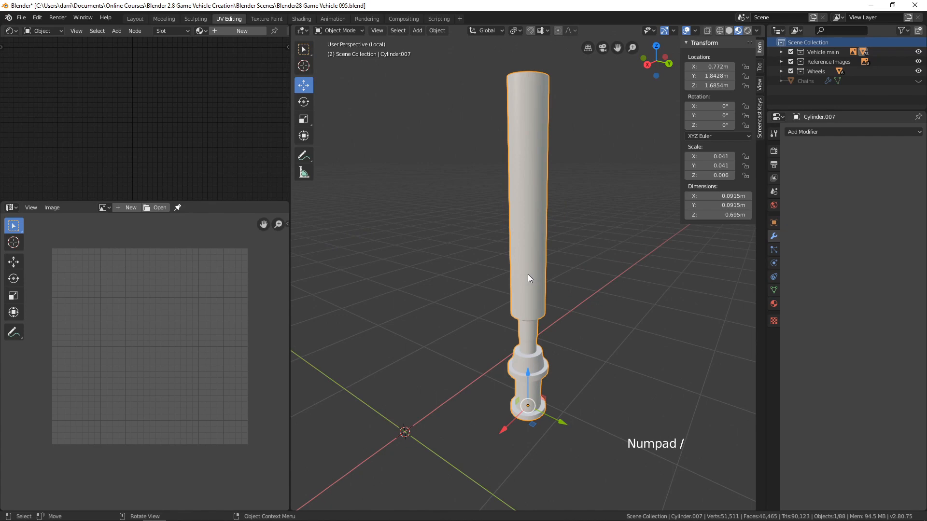
pyautogui.hotkey('ctrl', 'a')
pyautogui.click(526, 275)
# Mark seams along one lengthwise edge loop of the antenna, excluding the top cap's spoke, and around its top rim
pyautogui.press('Tab')
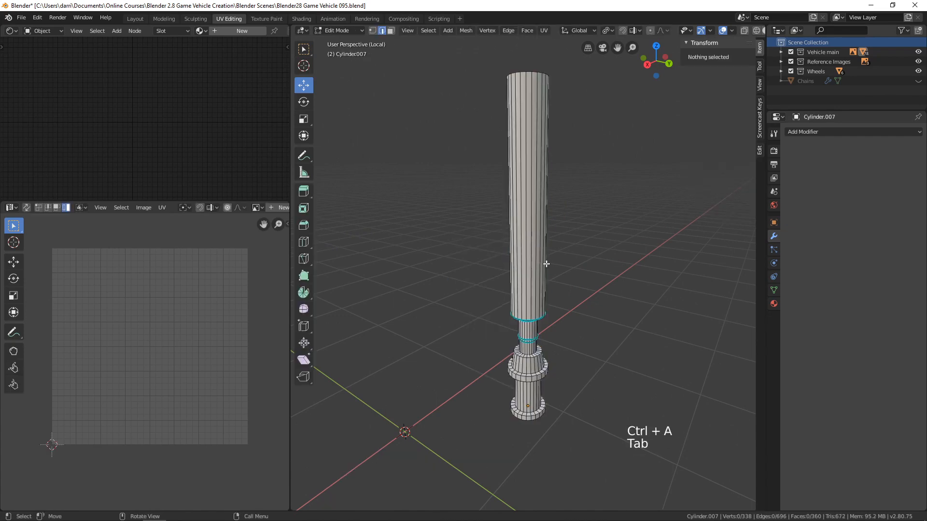
pyautogui.moveTo(542, 270); pyautogui.dragTo(516, 162, button='middle')
pyautogui.keyDown('alt'); pyautogui.click(521, 162); pyautogui.keyUp('alt')
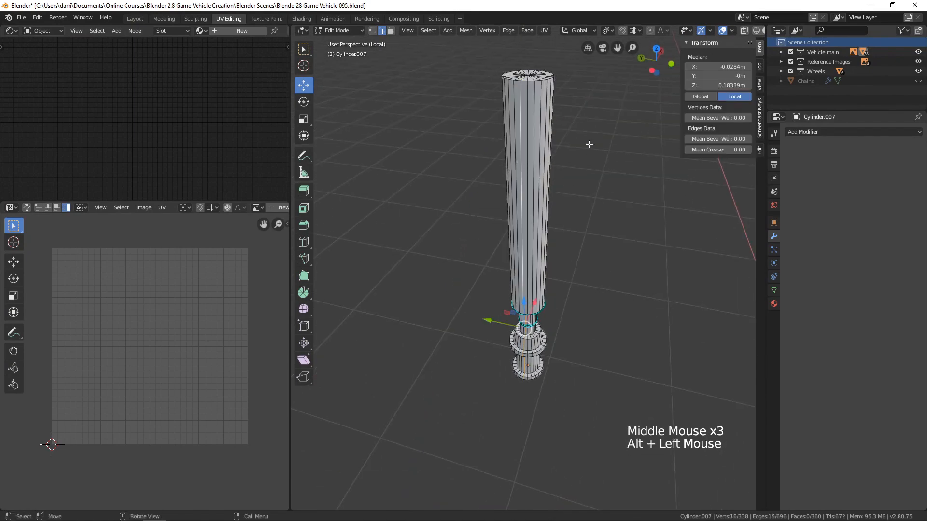
pyautogui.moveTo(589, 145); pyautogui.dragTo(590, 184, button='middle')
pyautogui.keyDown('shift'); pyautogui.click(534, 198); pyautogui.keyUp('shift')
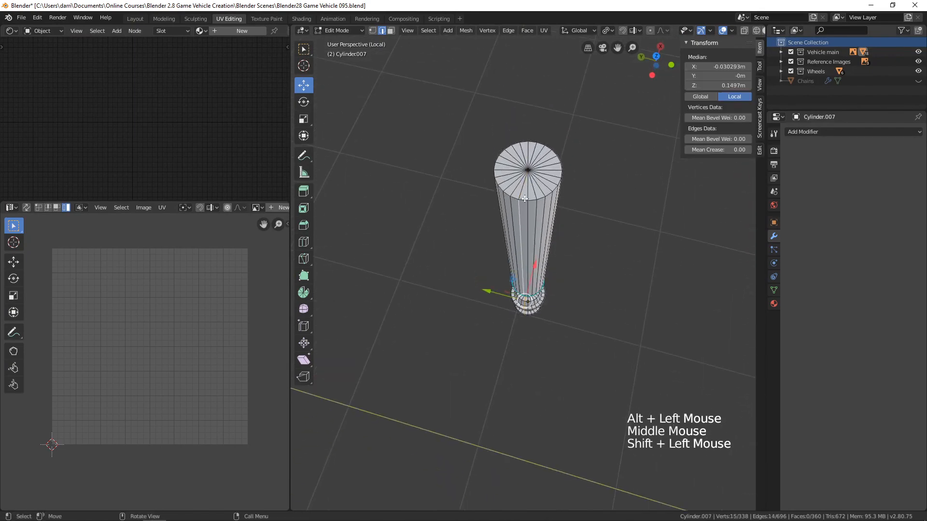
pyautogui.keyDown('alt'); pyautogui.keyDown('shift'); pyautogui.click(522, 201); pyautogui.keyUp('shift'); pyautogui.keyUp('alt')
pyautogui.hotkey('ctrl', 'e')
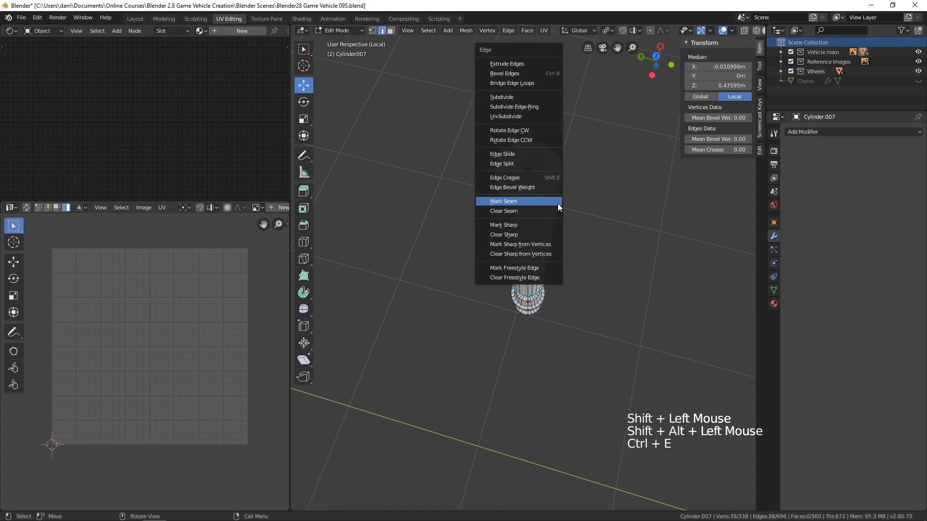
pyautogui.click(537, 211)
pyautogui.moveTo(596, 182); pyautogui.dragTo(571, 166, button='middle')
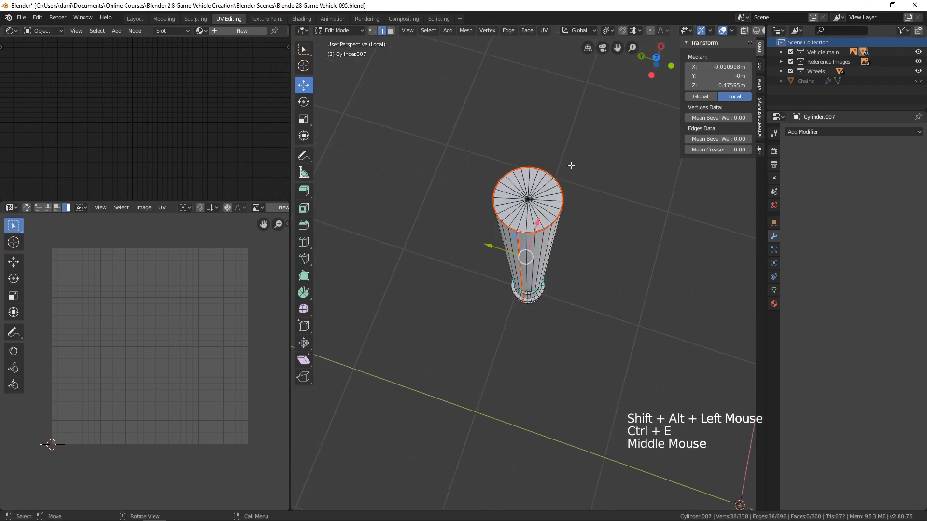
# Clear the seam from a single edge on the far side of the antenna's top rim and deselect everything
pyautogui.keyDown('shift'); pyautogui.click(535, 167); pyautogui.keyUp('shift')
pyautogui.hotkey('ctrl', 'e')
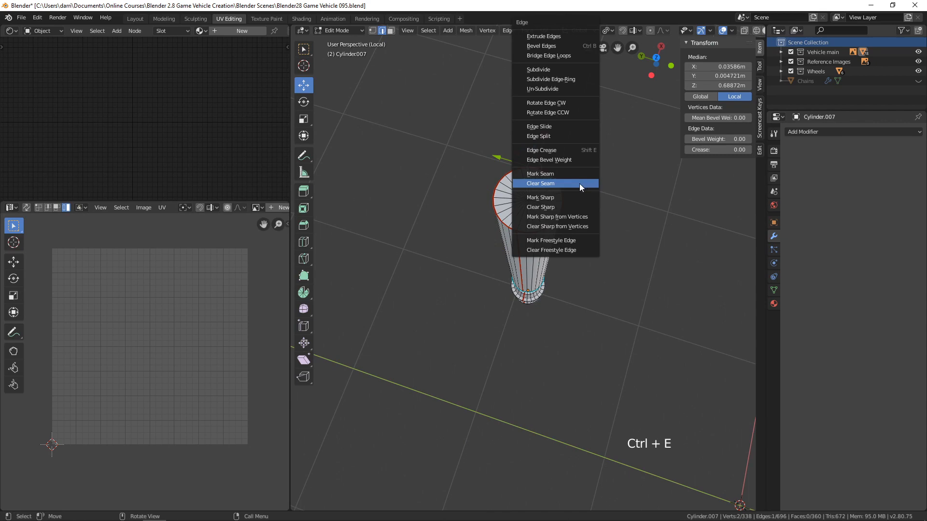
pyautogui.click(546, 181)
pyautogui.hotkey('alt', 'a')
# Mark seams around both ends of the antenna's narrow neck, below the flared tube and above the tapered collar
pyautogui.moveTo(614, 201); pyautogui.dragTo(528, 217, button='middle')
pyautogui.scroll(-2, 616, 182)
pyautogui.scroll(6, 589, 182)
pyautogui.scroll(1, 563, 251)
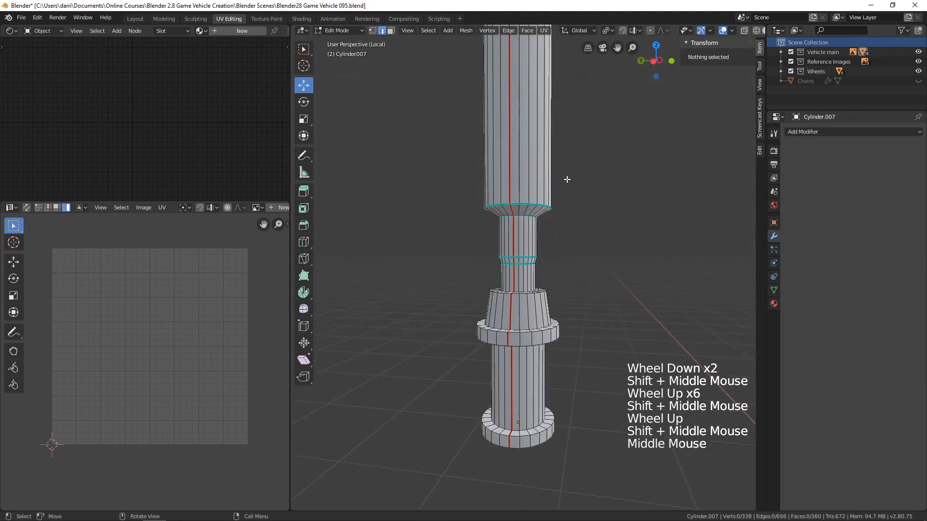
pyautogui.keyDown('alt'); pyautogui.click(521, 216); pyautogui.keyUp('alt')
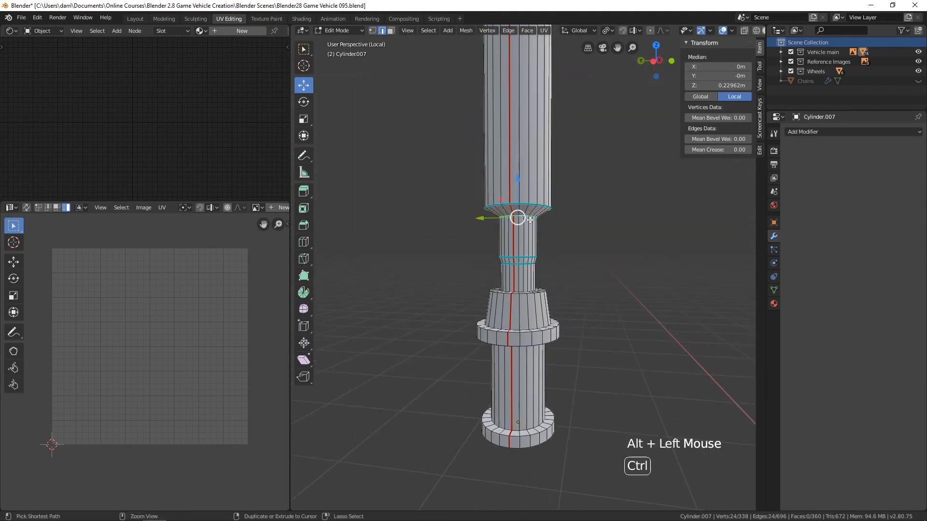
pyautogui.hotkey('ctrl', 'e')
pyautogui.click(522, 217)
pyautogui.keyDown('shift'); pyautogui.moveTo(583, 223); pyautogui.dragTo(547, 245, button='middle'); pyautogui.keyUp('shift')
pyautogui.keyDown('alt'); pyautogui.click(551, 197); pyautogui.keyUp('alt')
pyautogui.hotkey('ctrl', 'e')
pyautogui.click(558, 211)
# Mark seams around both ends of the antenna's lower column, under the collar and above the base flange
pyautogui.keyDown('alt'); pyautogui.click(544, 274); pyautogui.keyUp('alt')
pyautogui.hotkey('ctrl', 'e')
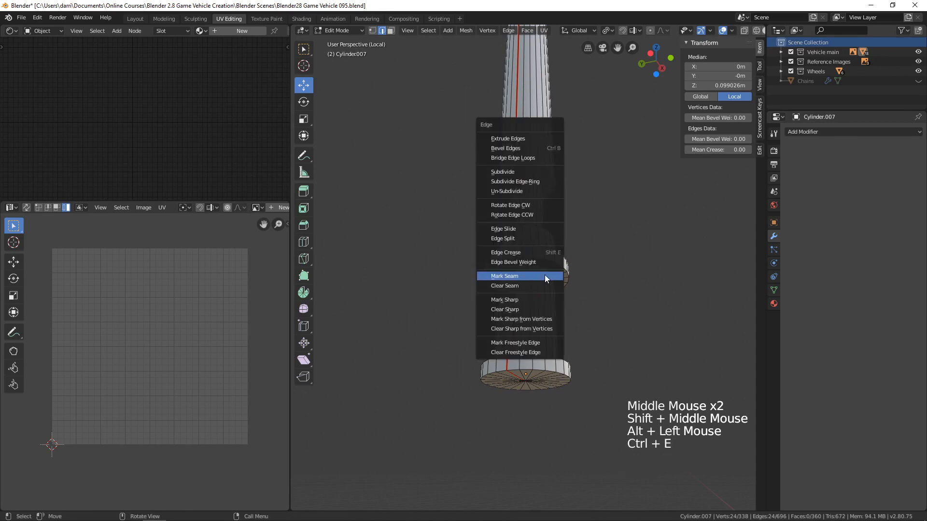
pyautogui.click(533, 277)
pyautogui.moveTo(533, 277); pyautogui.dragTo(545, 349, button='middle')
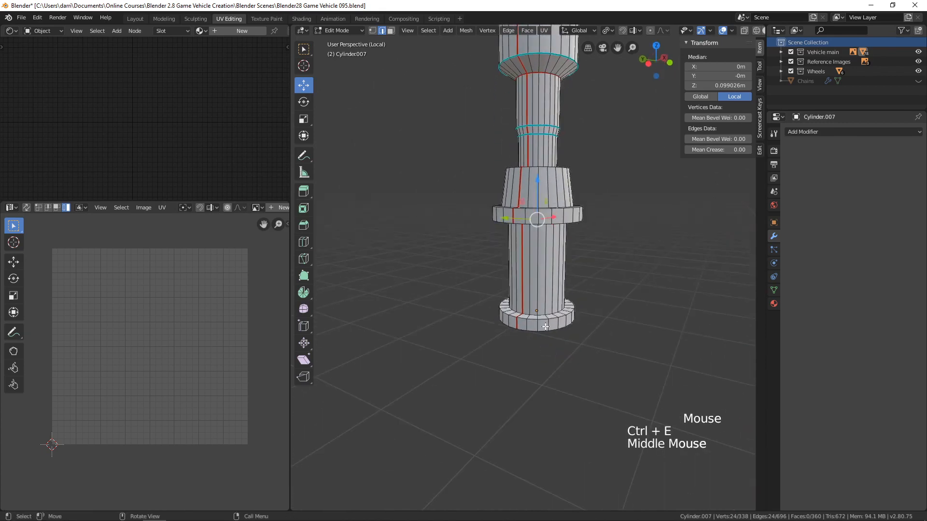
pyautogui.keyDown('alt'); pyautogui.click(575, 315); pyautogui.keyUp('alt')
pyautogui.hotkey('ctrl', 'e')
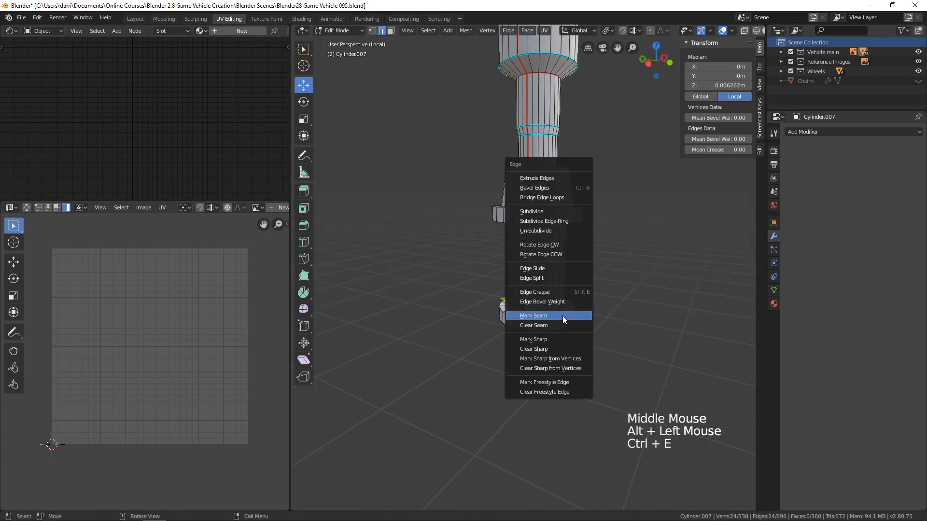
pyautogui.click(562, 316)
# Select the faces of the antenna's bottom cap with circle select and delete them
pyautogui.moveTo(559, 341); pyautogui.dragTo(559, 292, button='middle')
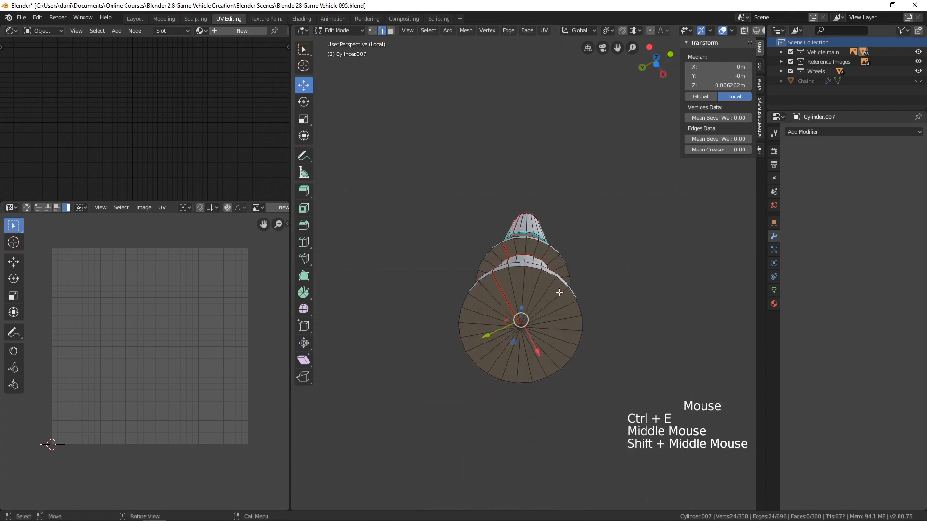
pyautogui.press('3')
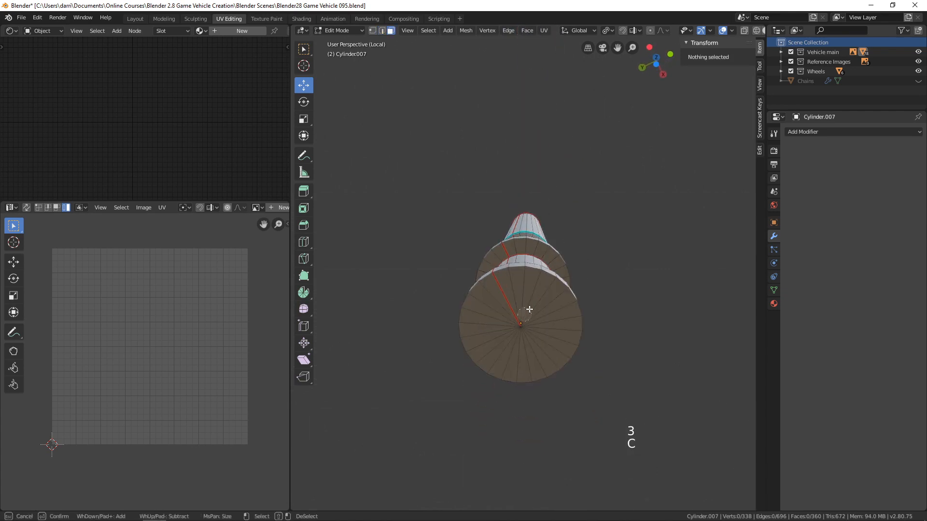
pyautogui.moveTo(529, 309)
pyautogui.mouseDown()
pyautogui.moveTo(524, 280)
pyautogui.moveTo(550, 324)
pyautogui.mouseUp()
pyautogui.moveTo(612, 308); pyautogui.dragTo(554, 263, button='middle')
pyautogui.press('x')
pyautogui.click(570, 335)
# Check the antenna's scale in Object Mode, then select its entire mesh in Edit Mode and unwrap it
pyautogui.scroll(-2, 577, 325)
pyautogui.scroll(-4, 598, 321)
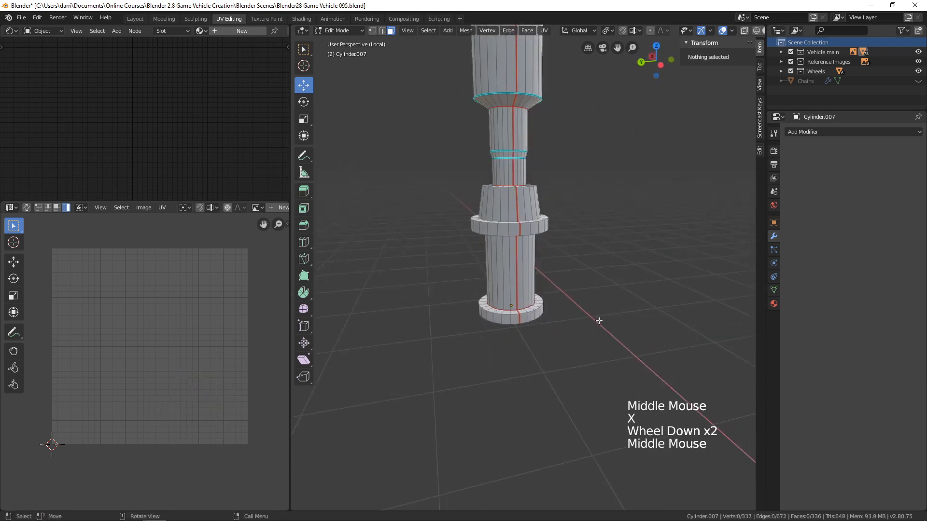
pyautogui.keyDown('shift'); pyautogui.moveTo(598, 321); pyautogui.dragTo(562, 311, button='middle'); pyautogui.keyUp('shift')
pyautogui.press('Tab')
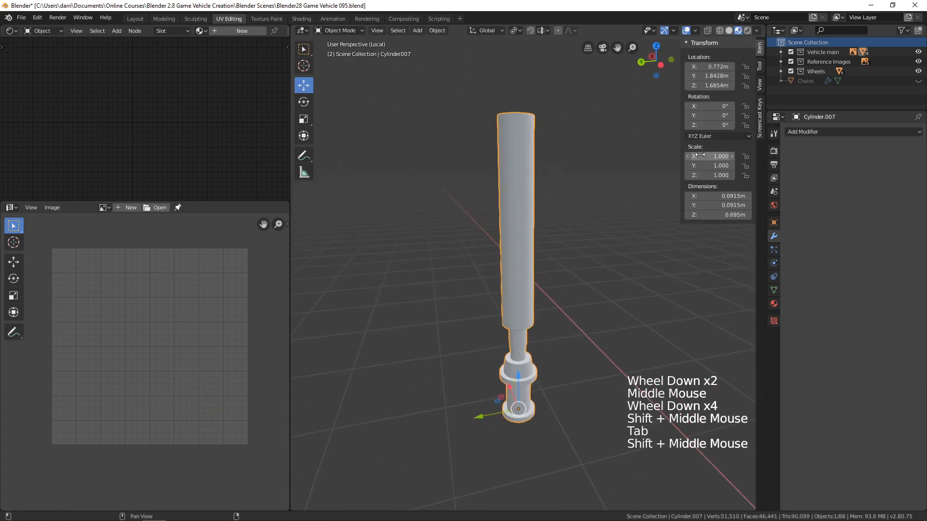
pyautogui.press('Tab')
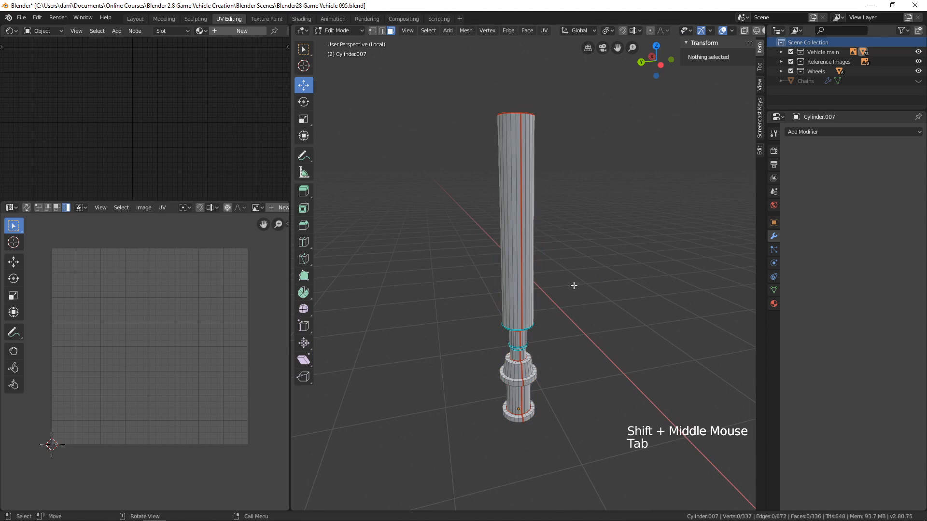
pyautogui.press('a')
pyautogui.press('u')
pyautogui.click(559, 285)
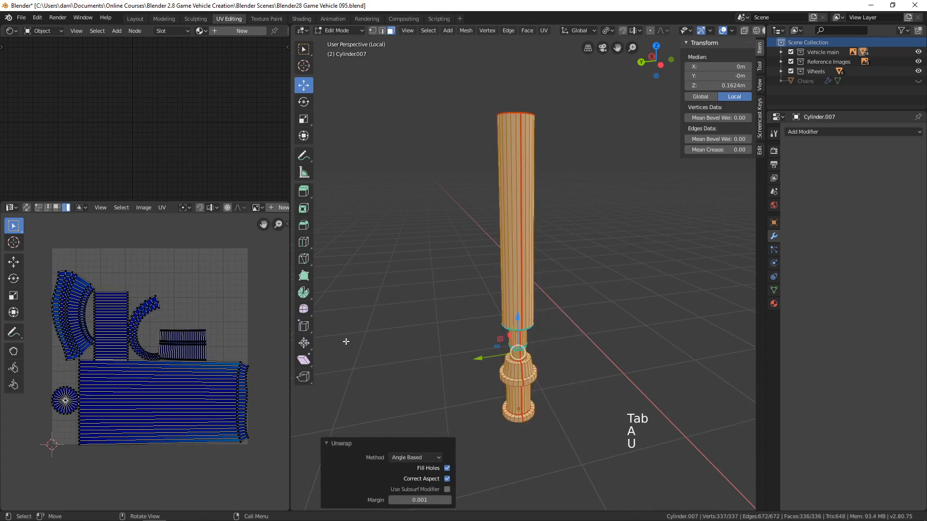
# Return to Object Mode and assign the existing uv test pattern material to the antenna
pyautogui.press('Tab')
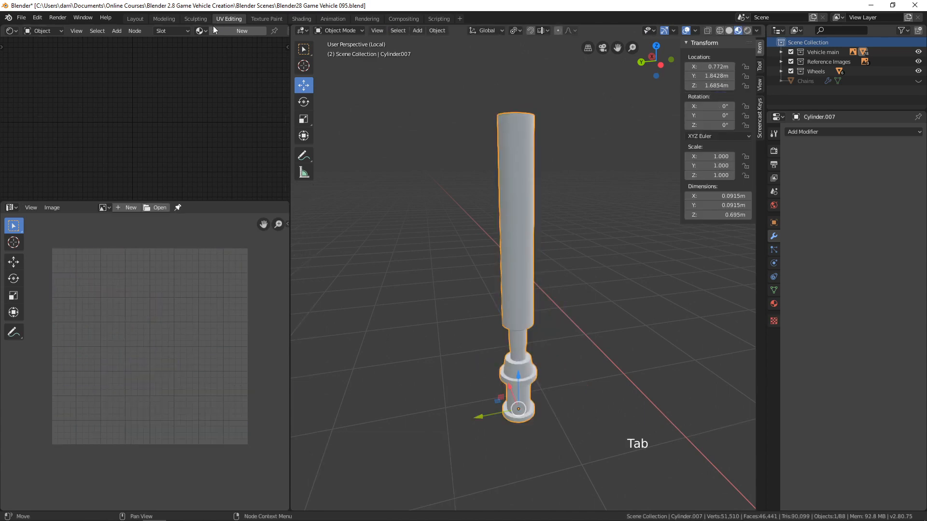
pyautogui.click(201, 31)
pyautogui.click(226, 45)
pyautogui.scroll(-3, 456, 297)
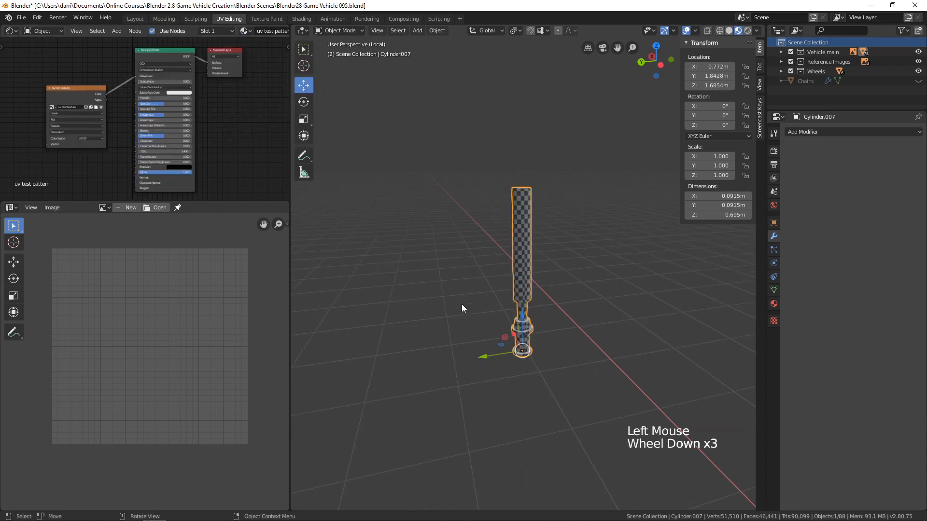
# Deselect the antenna and exit local view to show the whole vehicle
pyautogui.hotkey('alt', 'a')
pyautogui.moveTo(462, 304); pyautogui.dragTo(592, 329, button='middle')
pyautogui.press('KP_Divide')
pyautogui.scroll(-3, 589, 321)
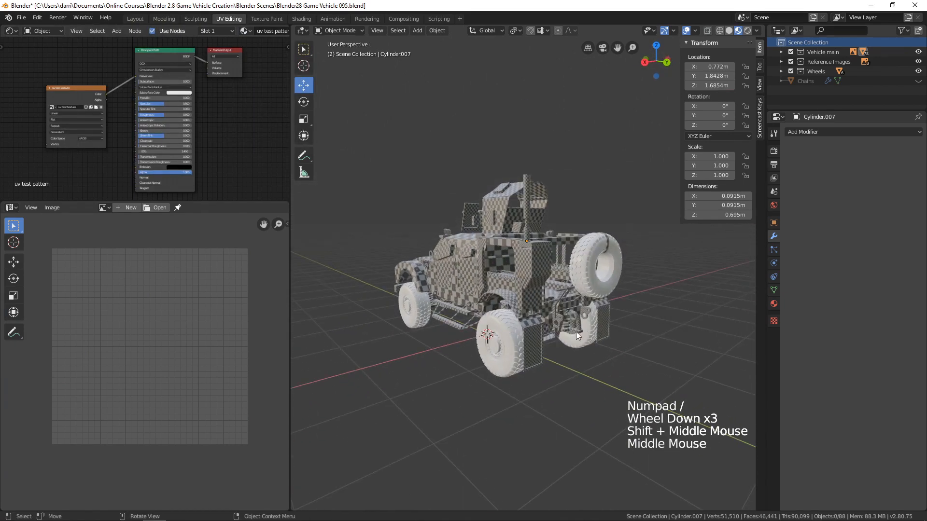